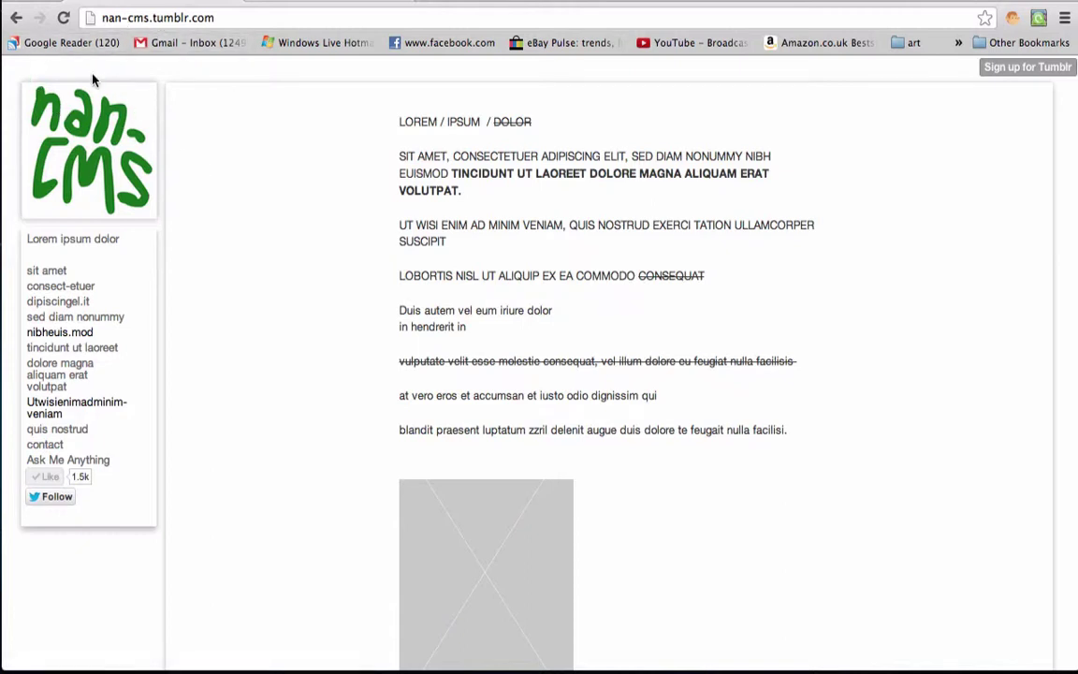
# Look through the nan-cms blog's home page, from the description and sidebar links down to the last post
pyautogui.scroll(-5, 109, 112)
pyautogui.scroll(-15, 110, 111)
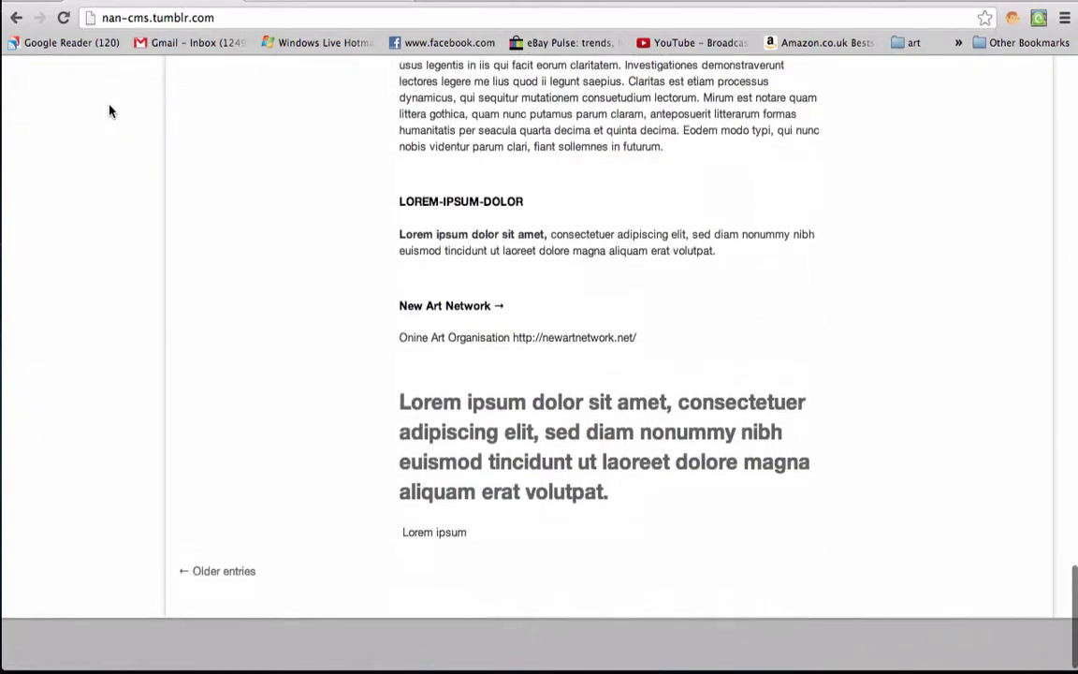
pyautogui.scroll(15, 109, 112)
pyautogui.scroll(10, 184, 301)
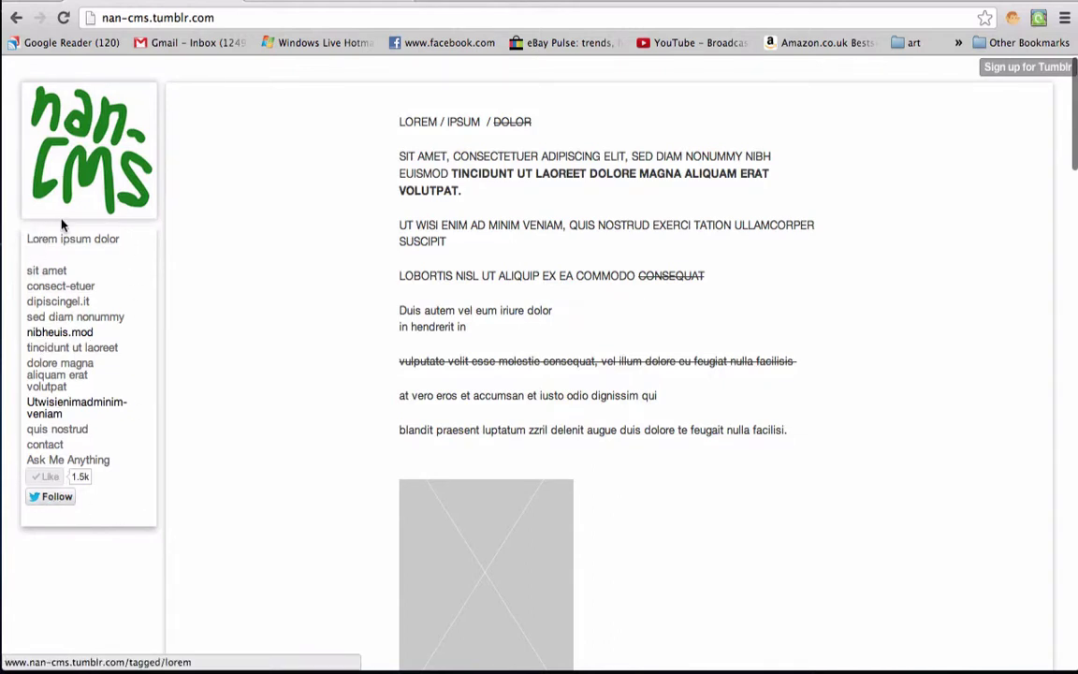
pyautogui.scroll(-20, 914, 331)
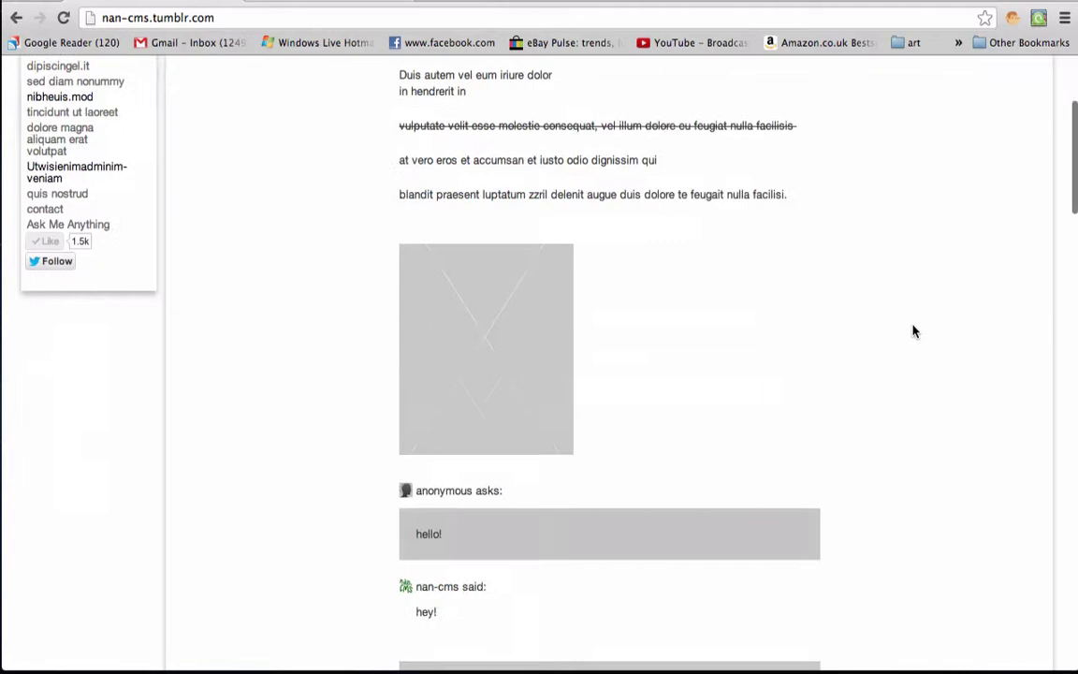
pyautogui.scroll(20, 915, 332)
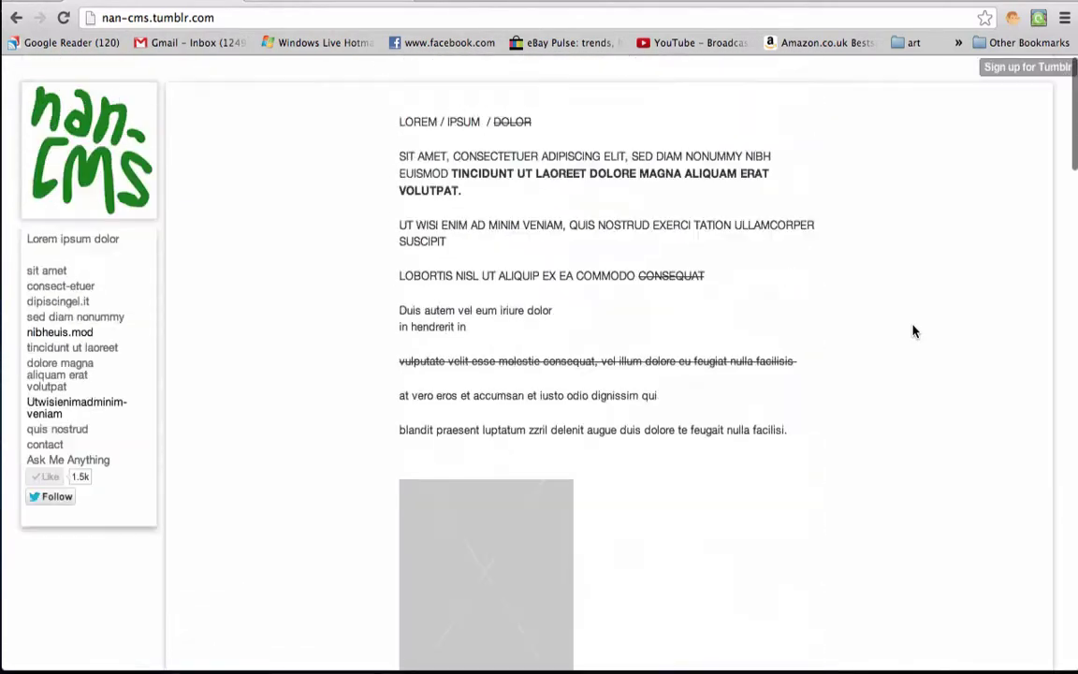
pyautogui.scroll(-20, 351, 380)
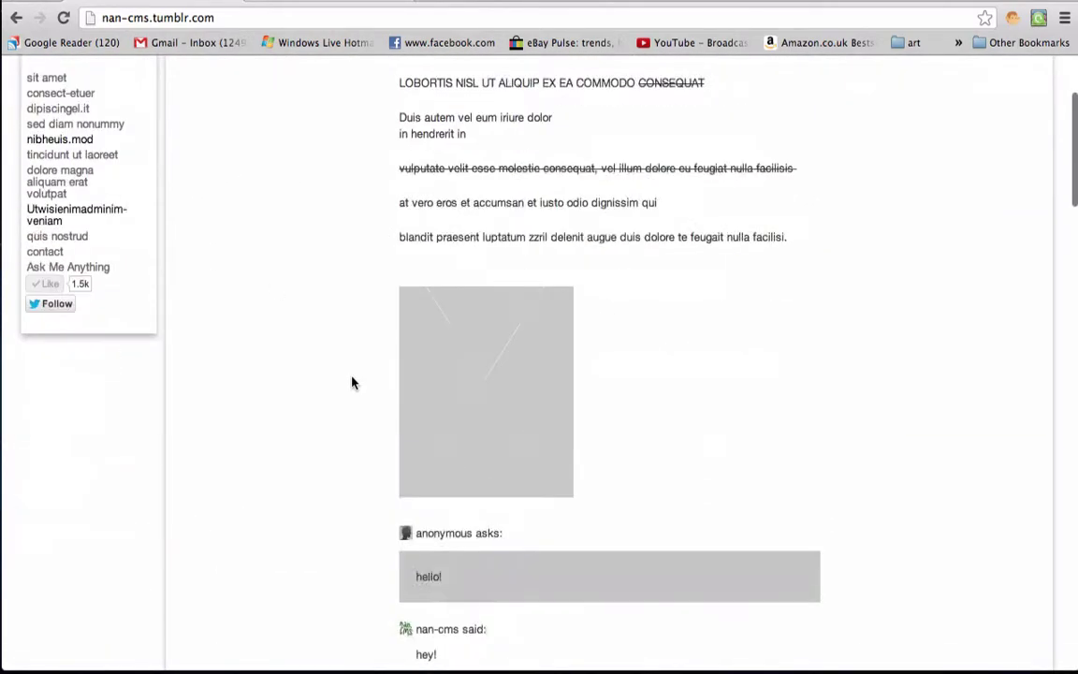
# Open the blog's older entries and examine the video, SoundCloud audio and chat posts on the second page
pyautogui.click(224, 627)
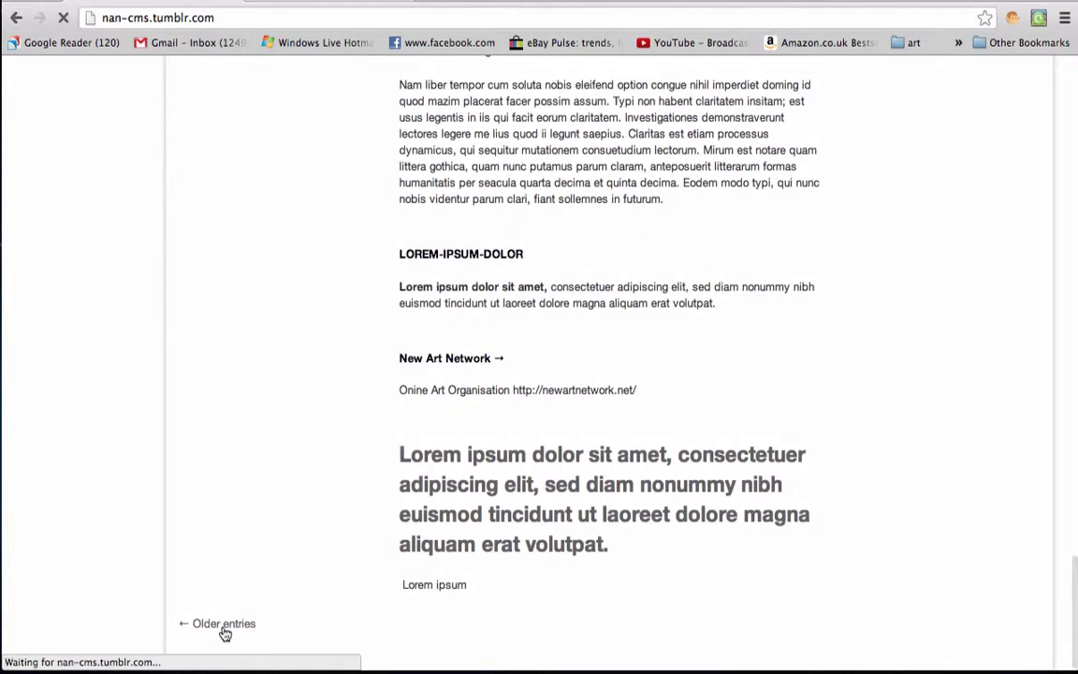
pyautogui.scroll(-10, 279, 224)
pyautogui.scroll(-8, 279, 223)
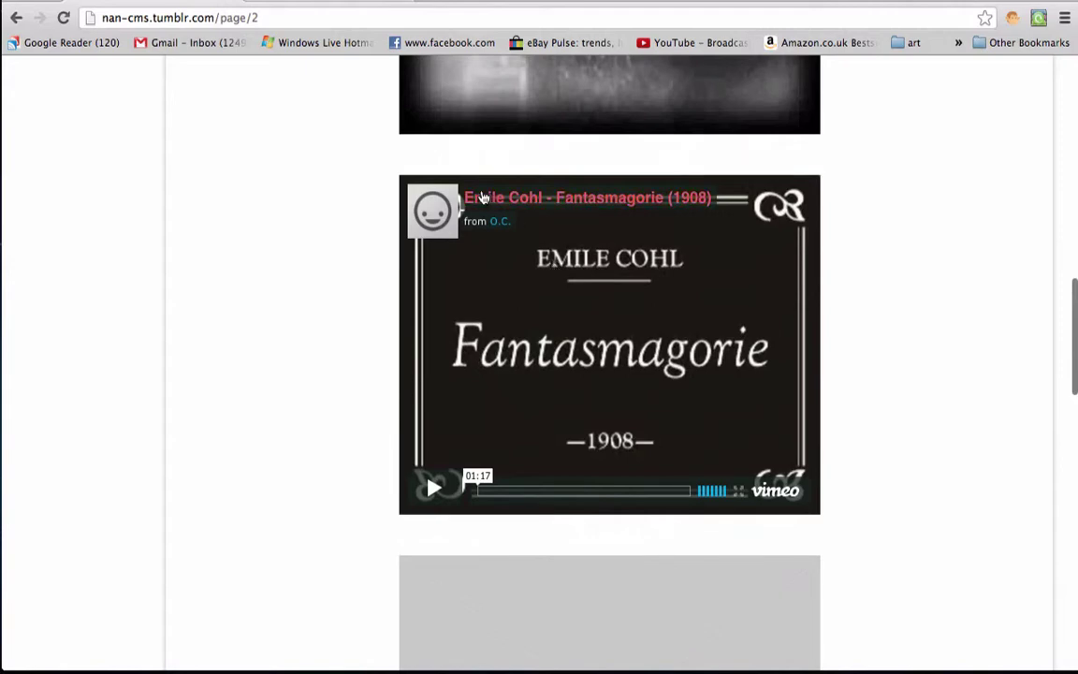
pyautogui.scroll(2, 561, 216)
pyautogui.scroll(5, 561, 216)
pyautogui.scroll(-2, 561, 216)
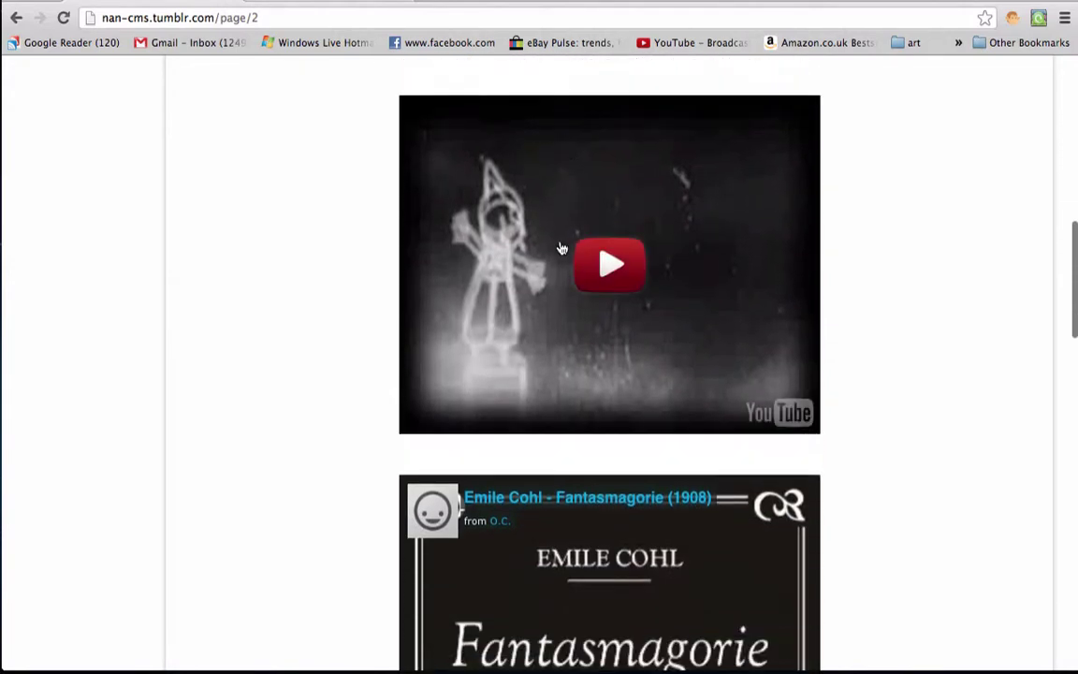
pyautogui.scroll(2, 562, 245)
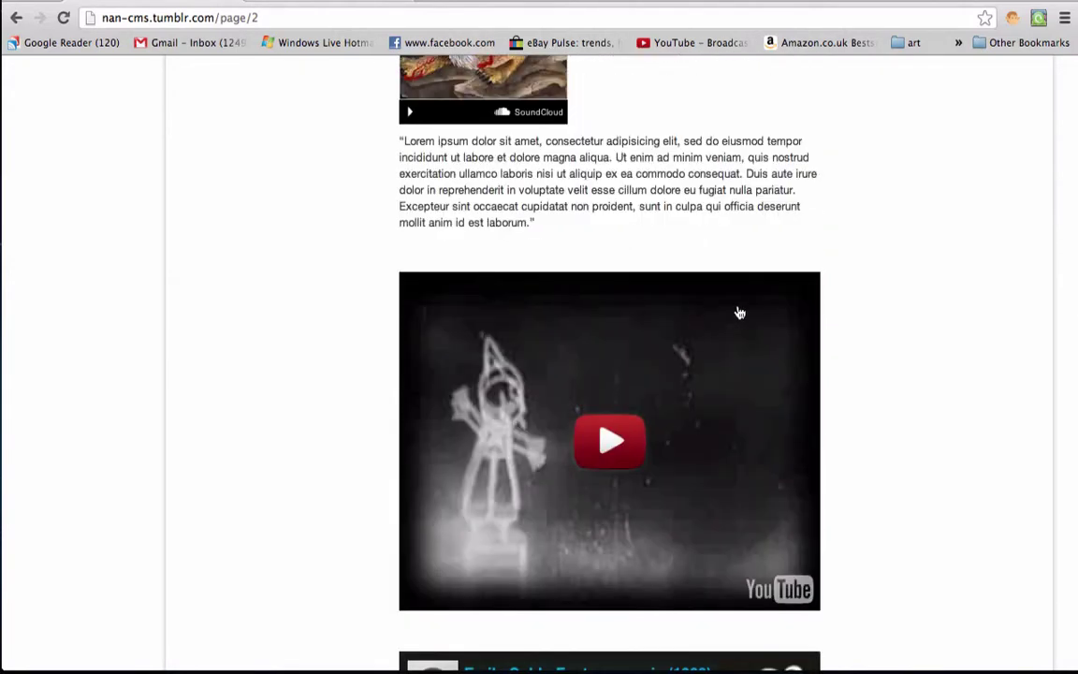
pyautogui.scroll(5, 740, 307)
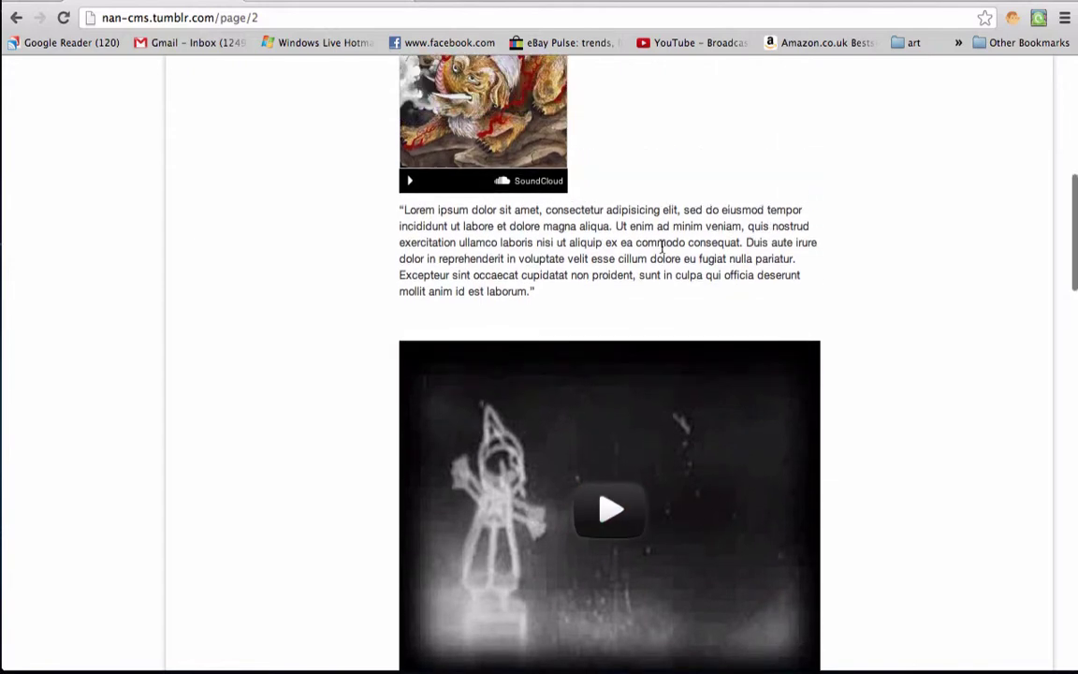
pyautogui.scroll(3, 426, 417)
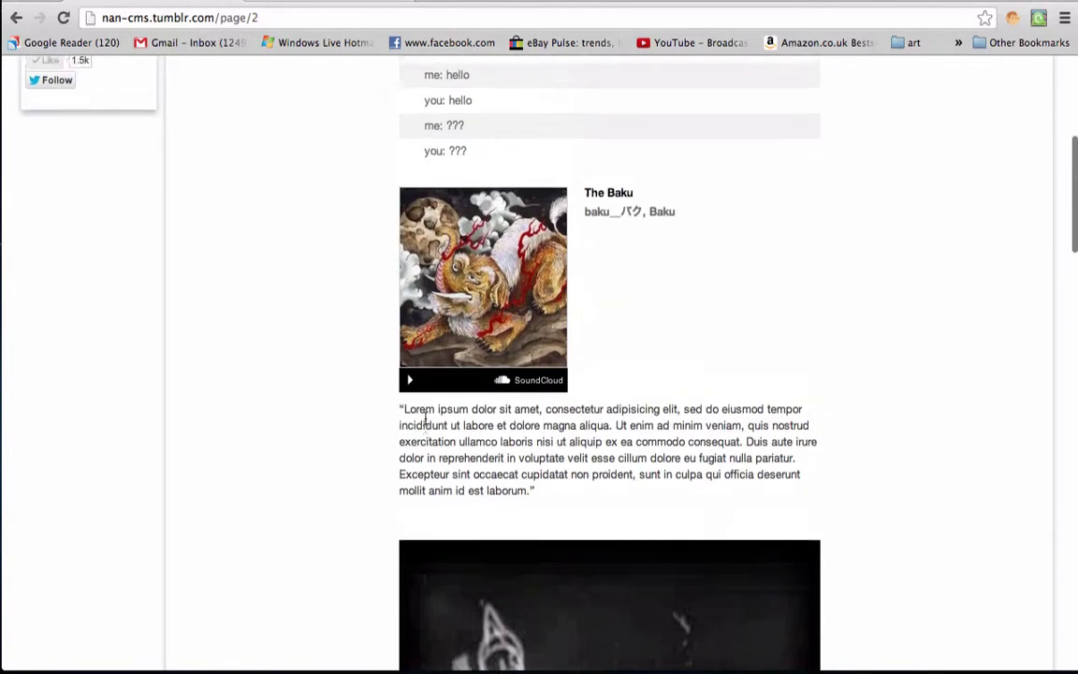
pyautogui.scroll(2, 655, 365)
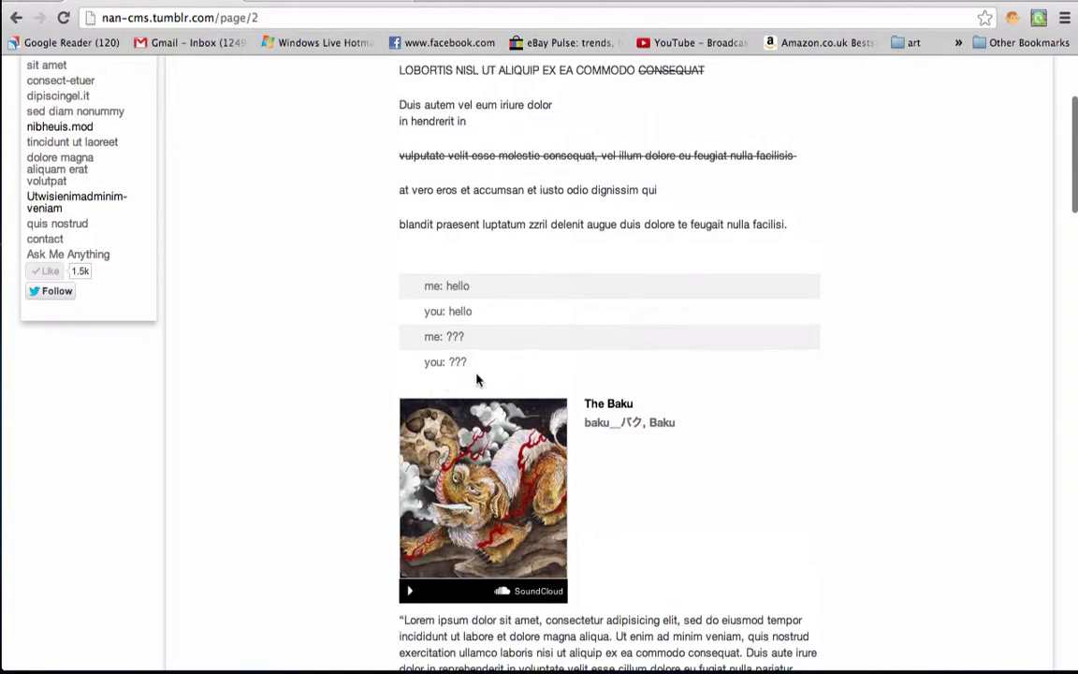
pyautogui.moveTo(482, 361); pyautogui.dragTo(359, 244)
pyautogui.scroll(5, 339, 315)
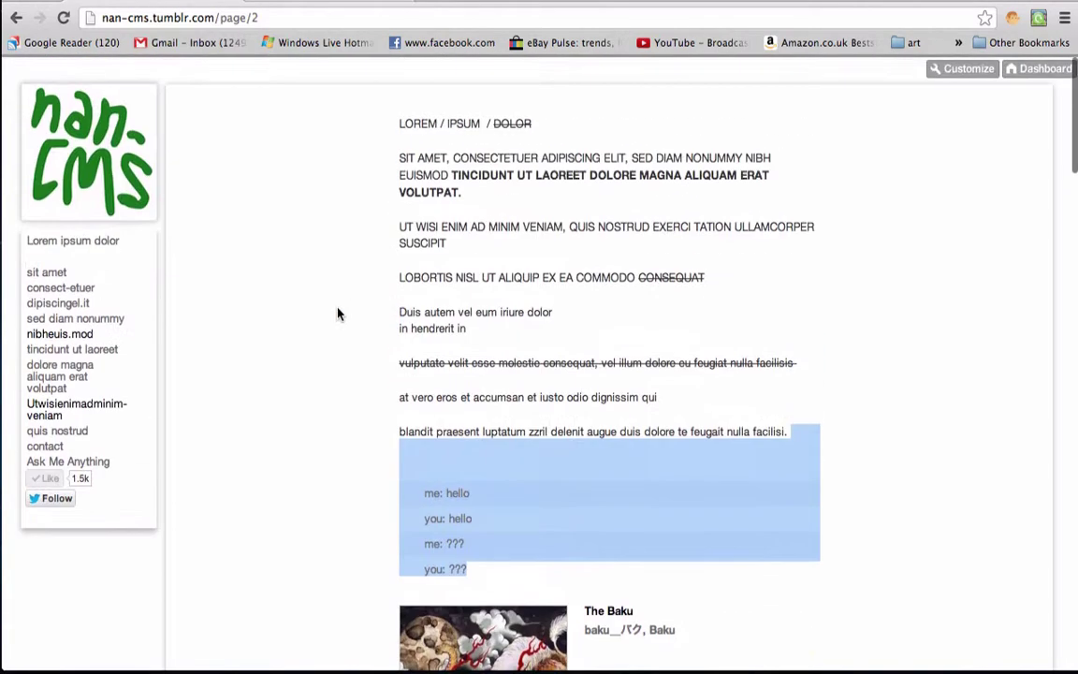
# Review the layout of the blog's home page, comparing the description block with the posts below it
pyautogui.scroll(-20, 481, 243)
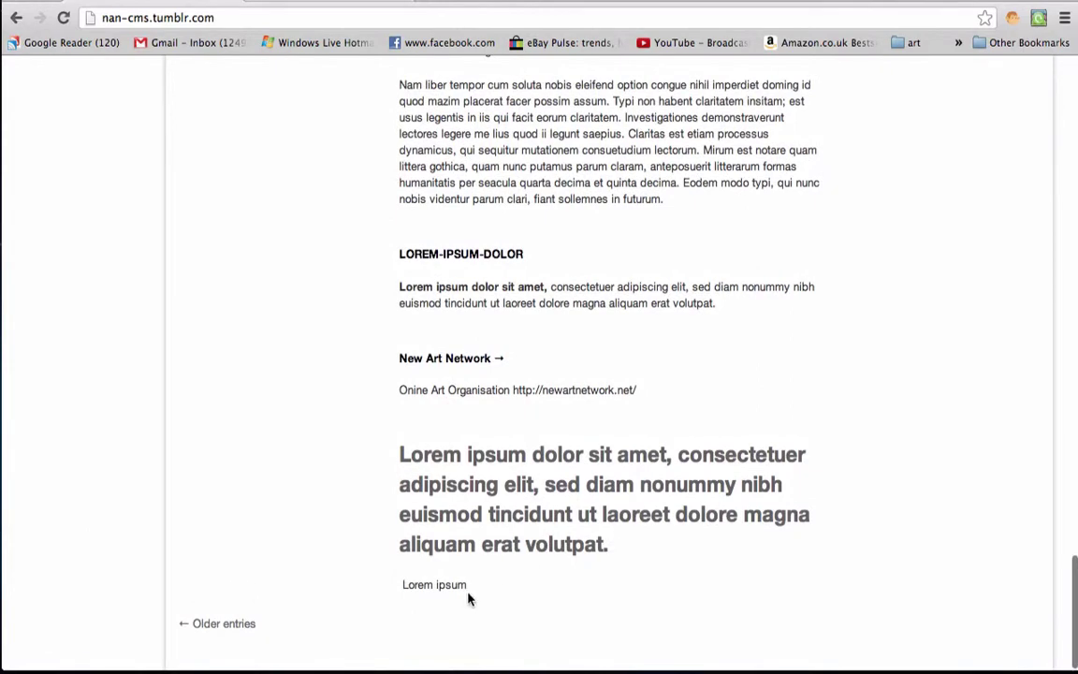
pyautogui.scroll(20, 468, 599)
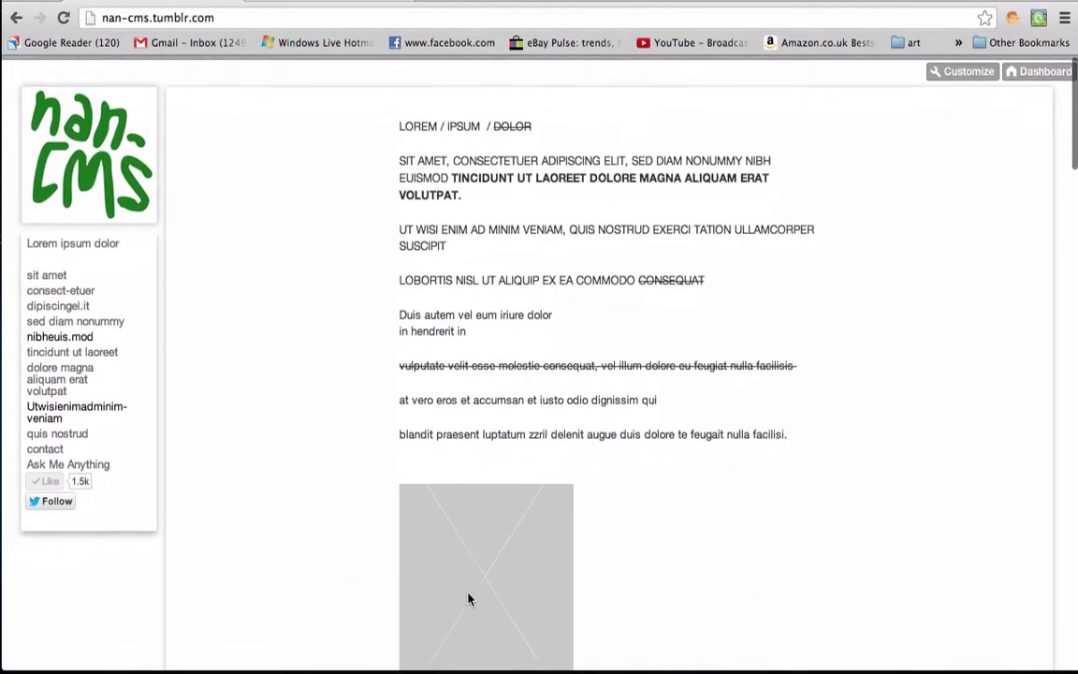
pyautogui.scroll(-5, 715, 149)
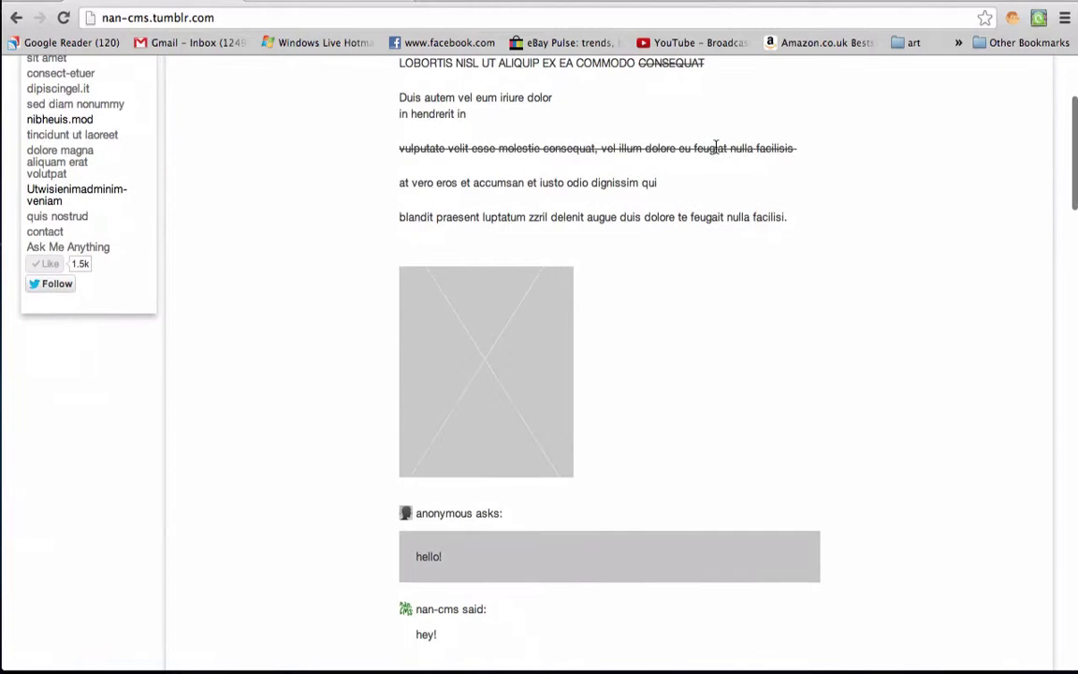
pyautogui.scroll(5, 599, 136)
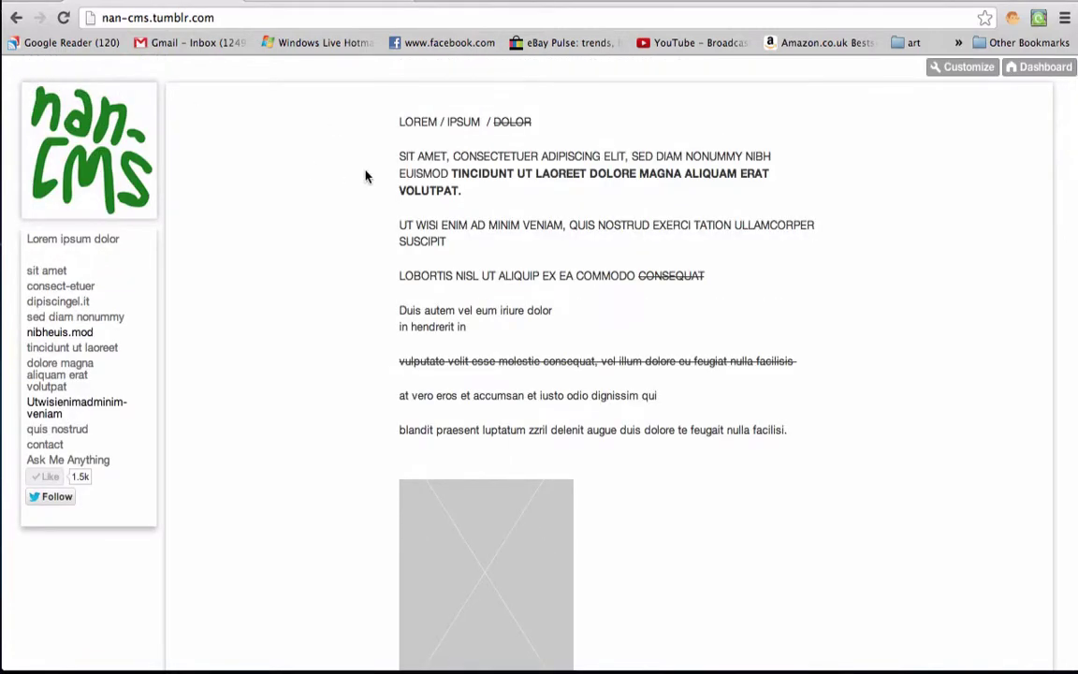
pyautogui.scroll(-15, 381, 118)
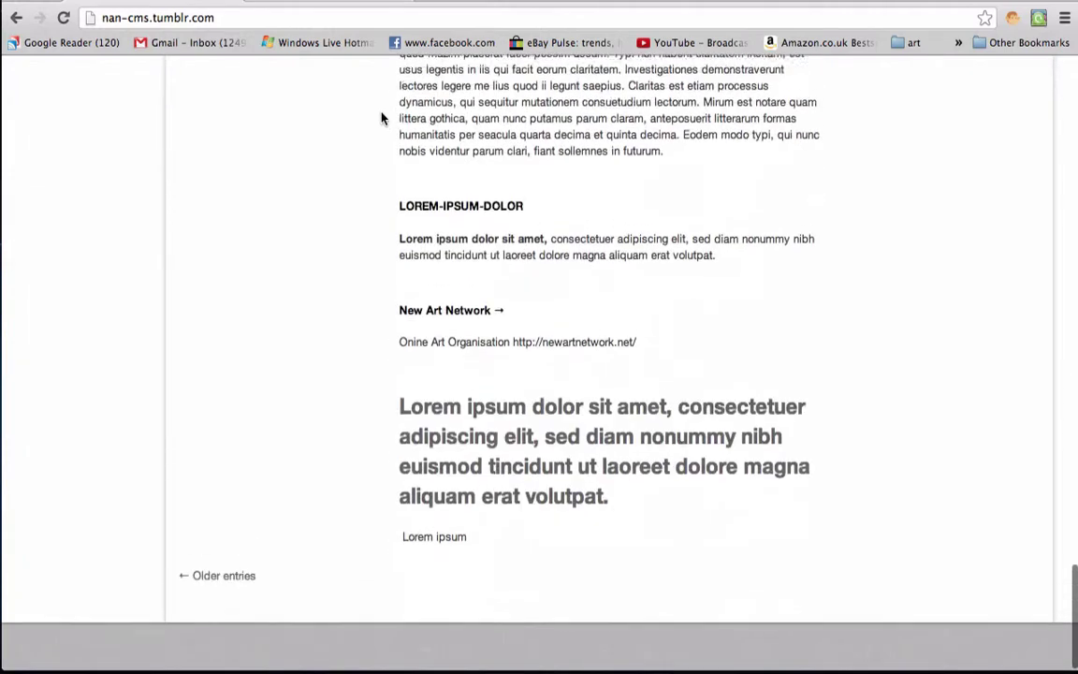
pyautogui.scroll(10, 381, 118)
pyautogui.scroll(5, 380, 118)
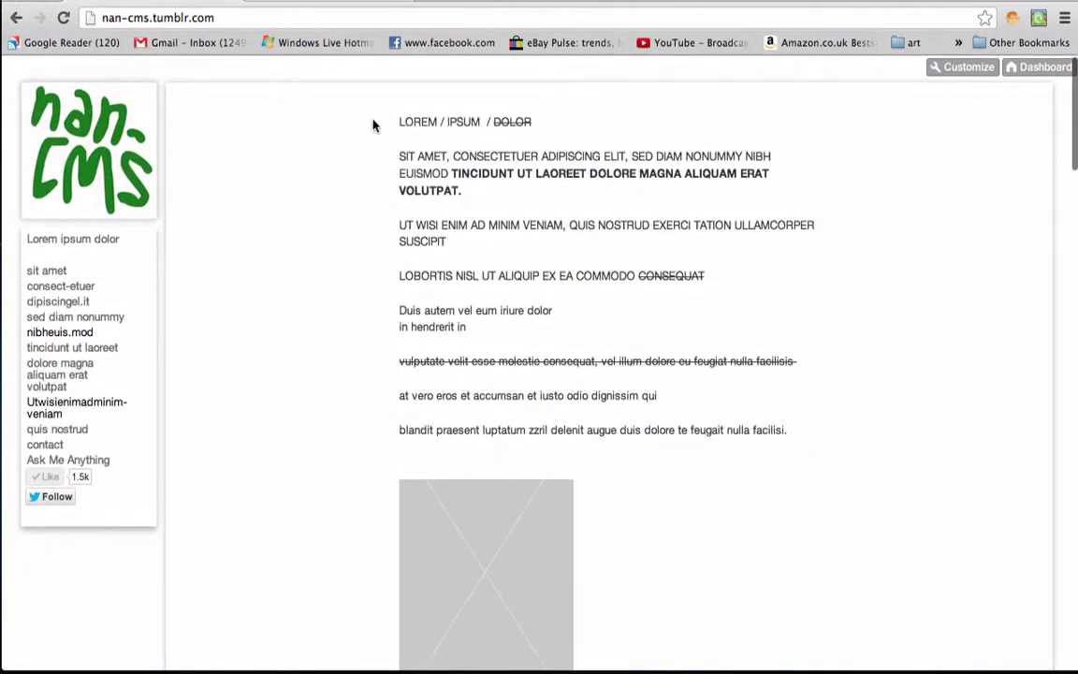
# Highlight the home page's description block from "LOREM / IPSUM" to "nulla facilisi" and compare it with the posts, then clear the selection
pyautogui.moveTo(391, 125); pyautogui.dragTo(776, 438)
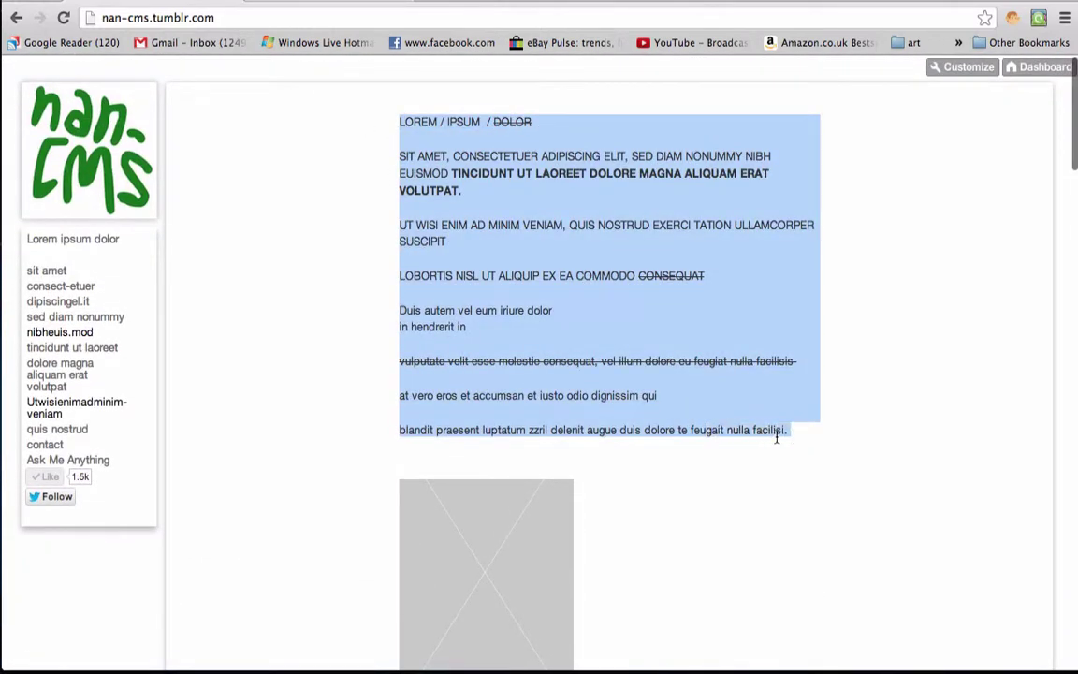
pyautogui.click(469, 351)
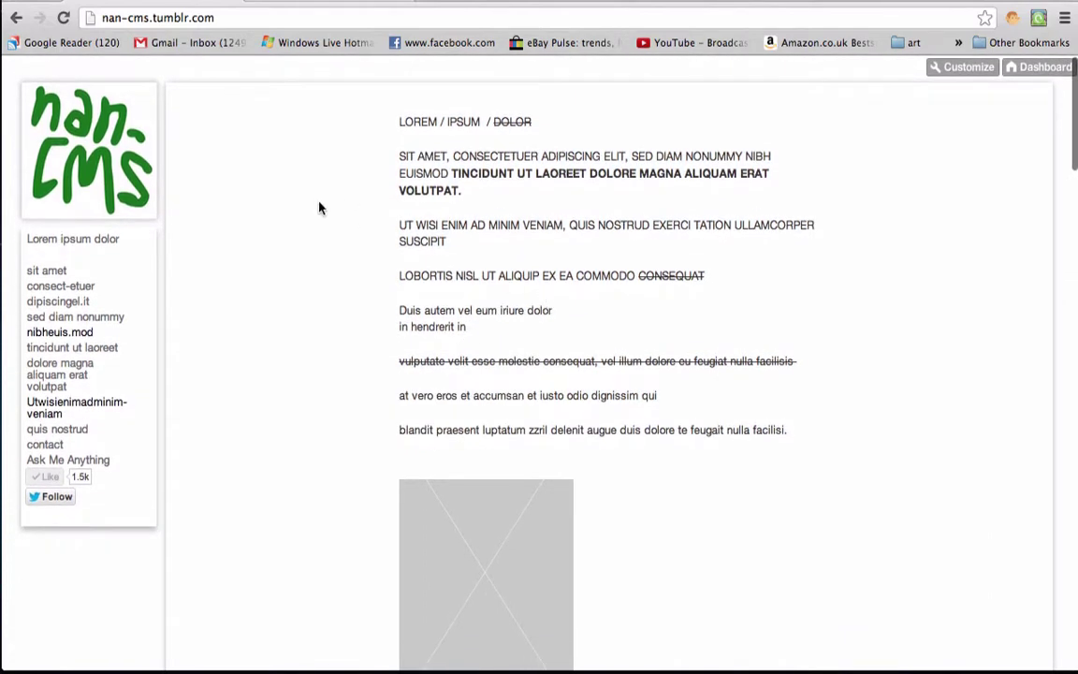
pyautogui.scroll(-15, 319, 207)
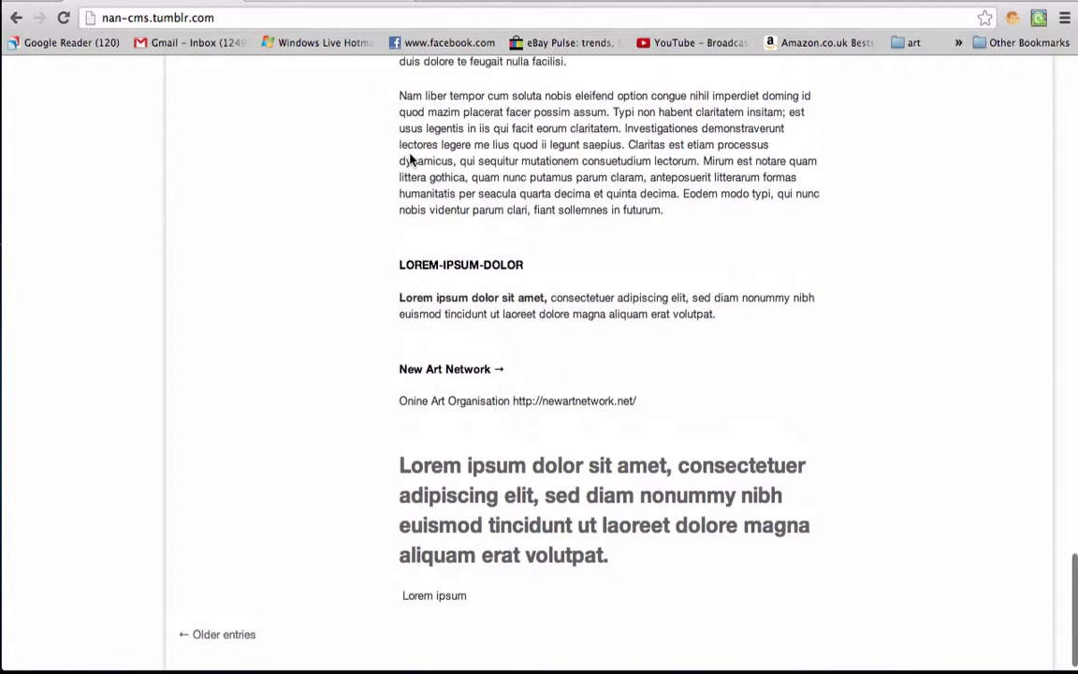
pyautogui.scroll(15, 409, 160)
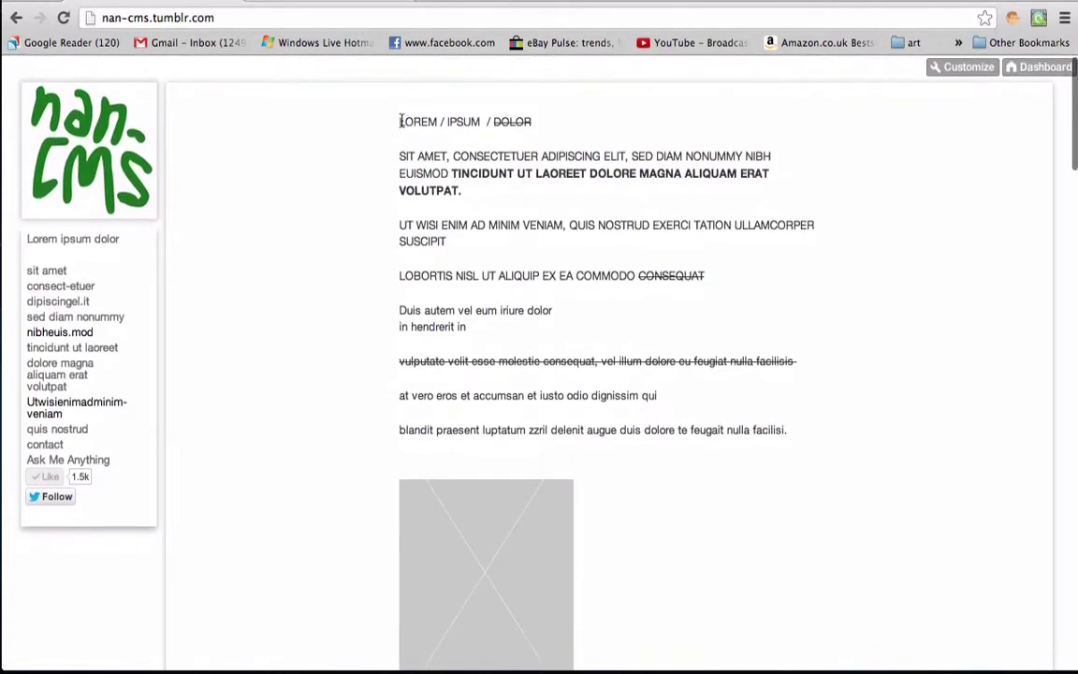
pyautogui.moveTo(401, 121); pyautogui.dragTo(590, 161)
pyautogui.scroll(-15, 610, 197)
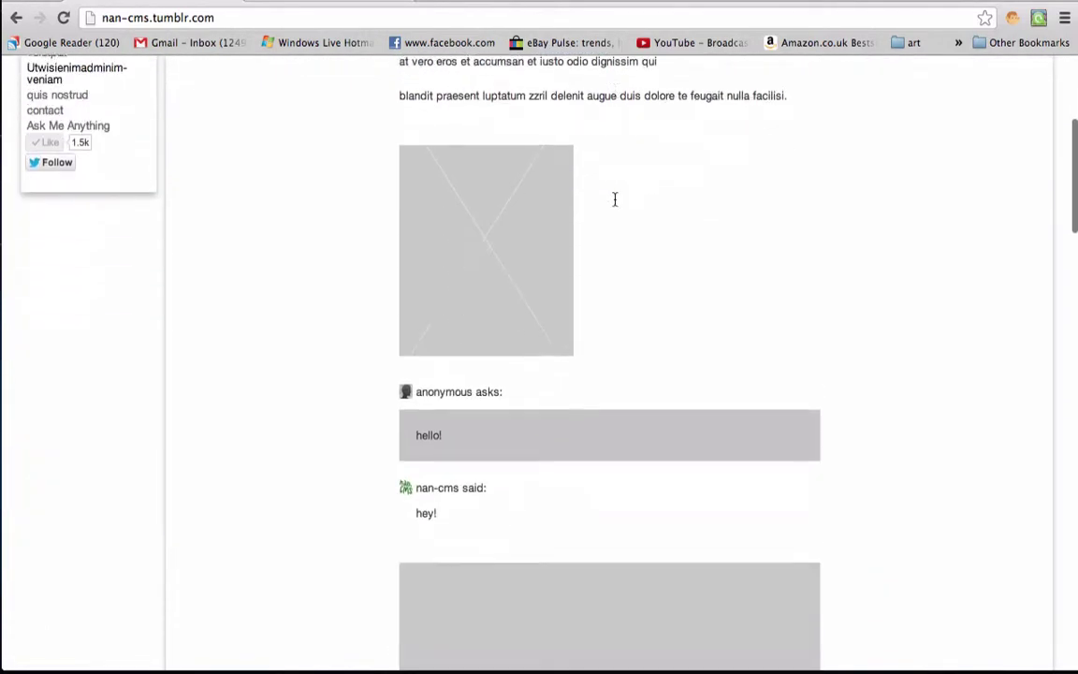
pyautogui.scroll(15, 615, 205)
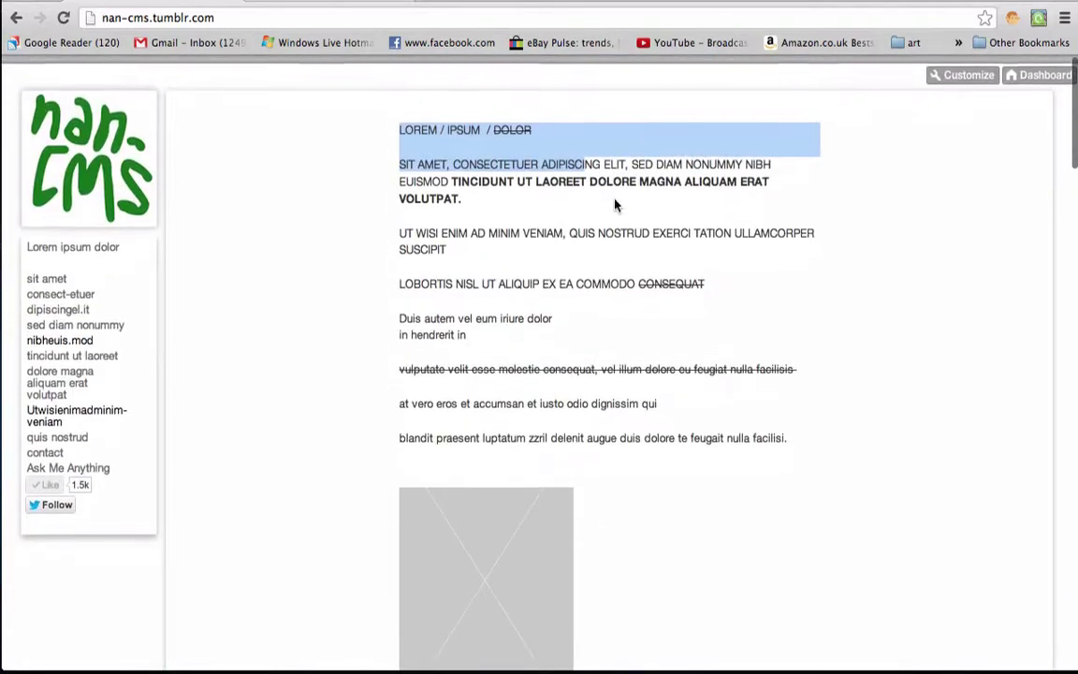
pyautogui.click(537, 182)
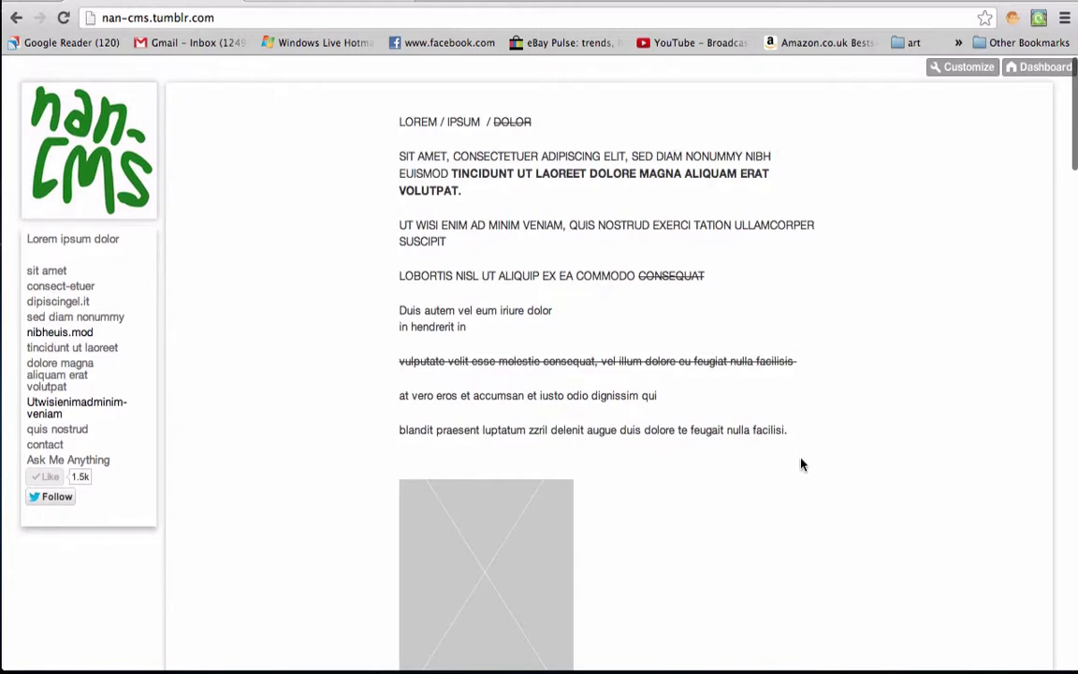
pyautogui.moveTo(813, 439); pyautogui.dragTo(401, 115)
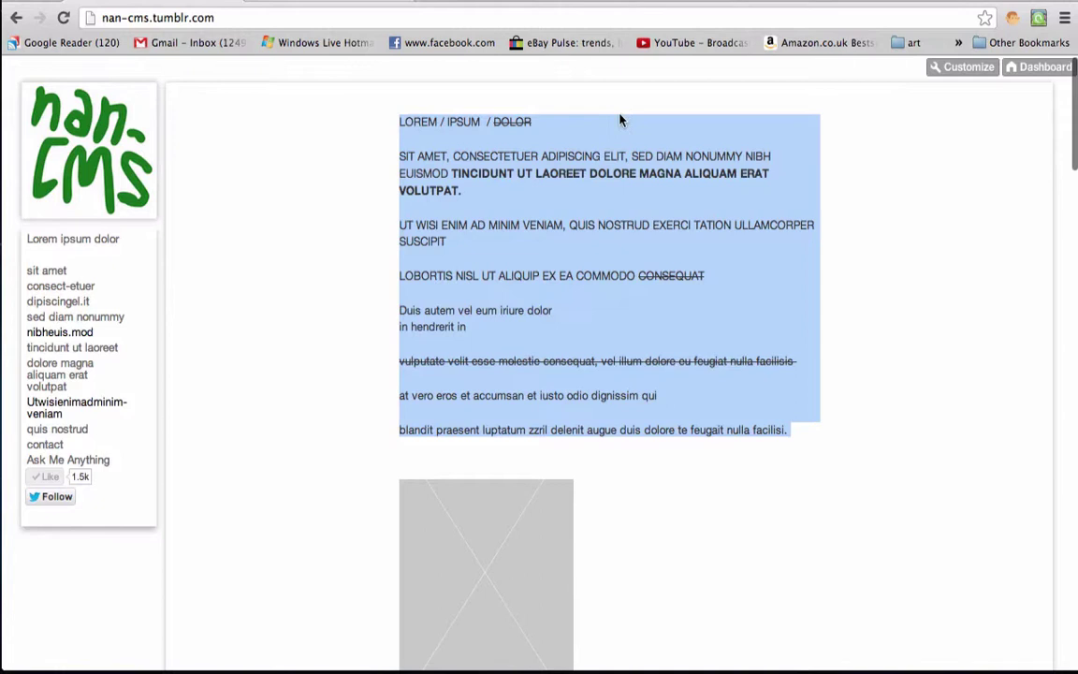
pyautogui.click(410, 125)
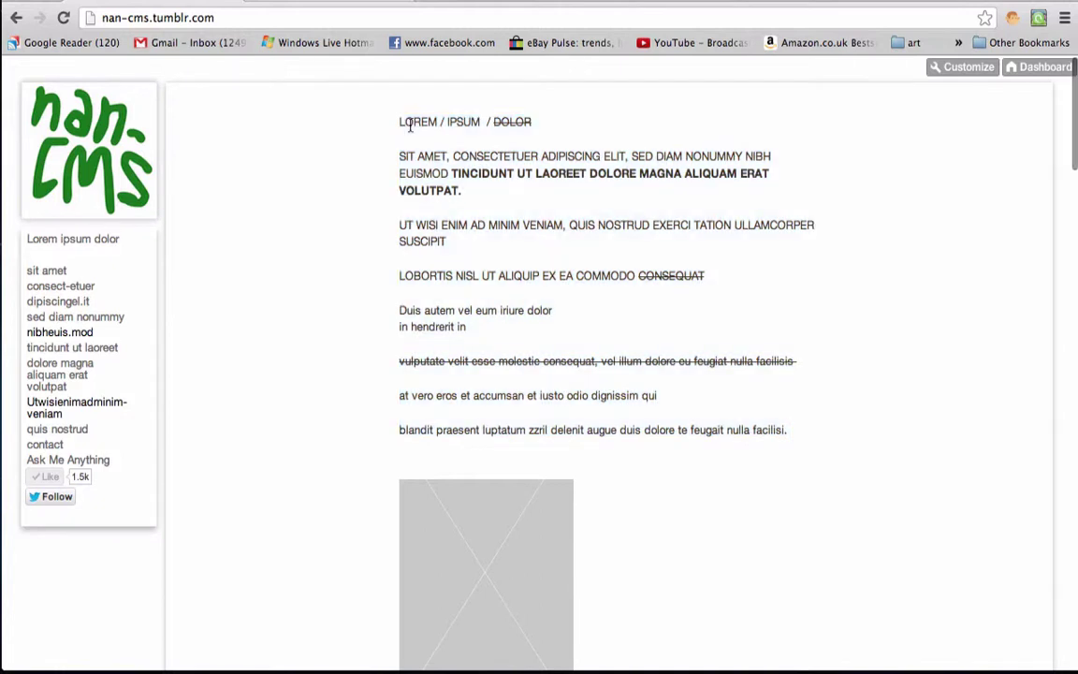
pyautogui.moveTo(399, 124); pyautogui.dragTo(818, 433)
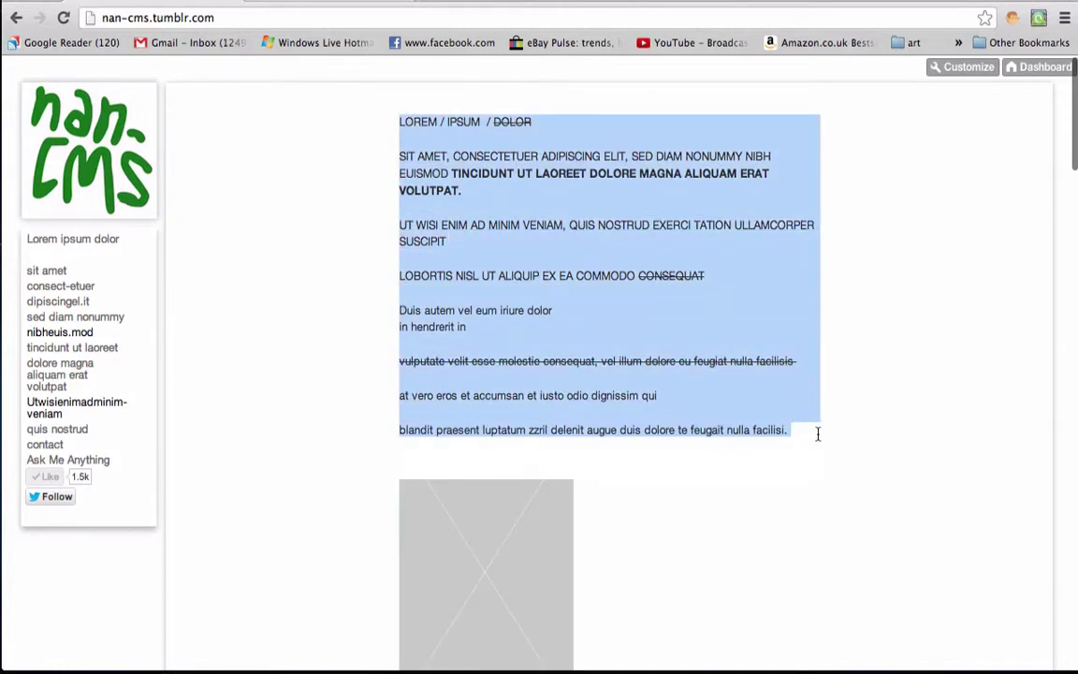
pyautogui.click(400, 119)
pyautogui.moveTo(399, 119); pyautogui.dragTo(836, 443)
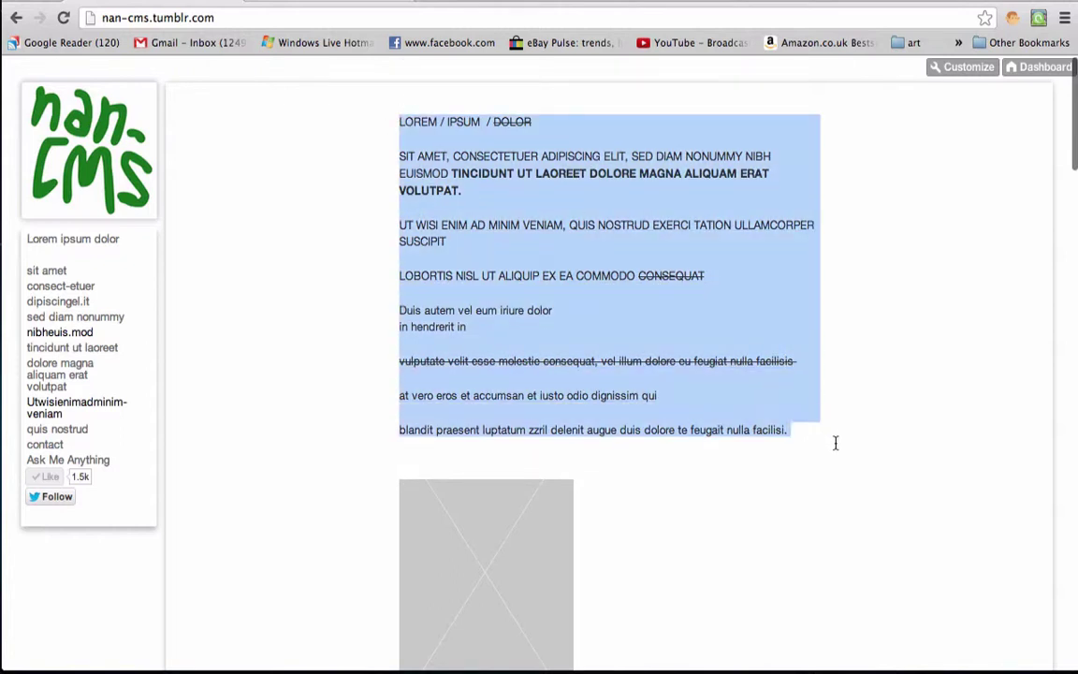
pyautogui.click(340, 172)
# Go to the older entries page and highlight the description block repeated above the chat post
pyautogui.scroll(-15, 340, 171)
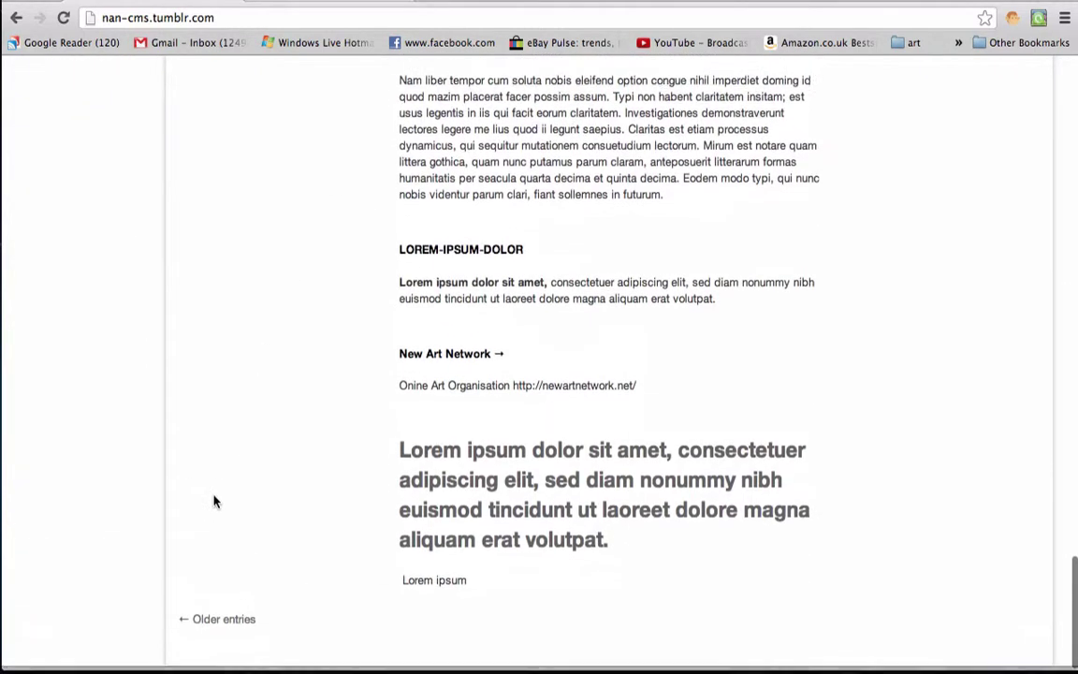
pyautogui.click(198, 622)
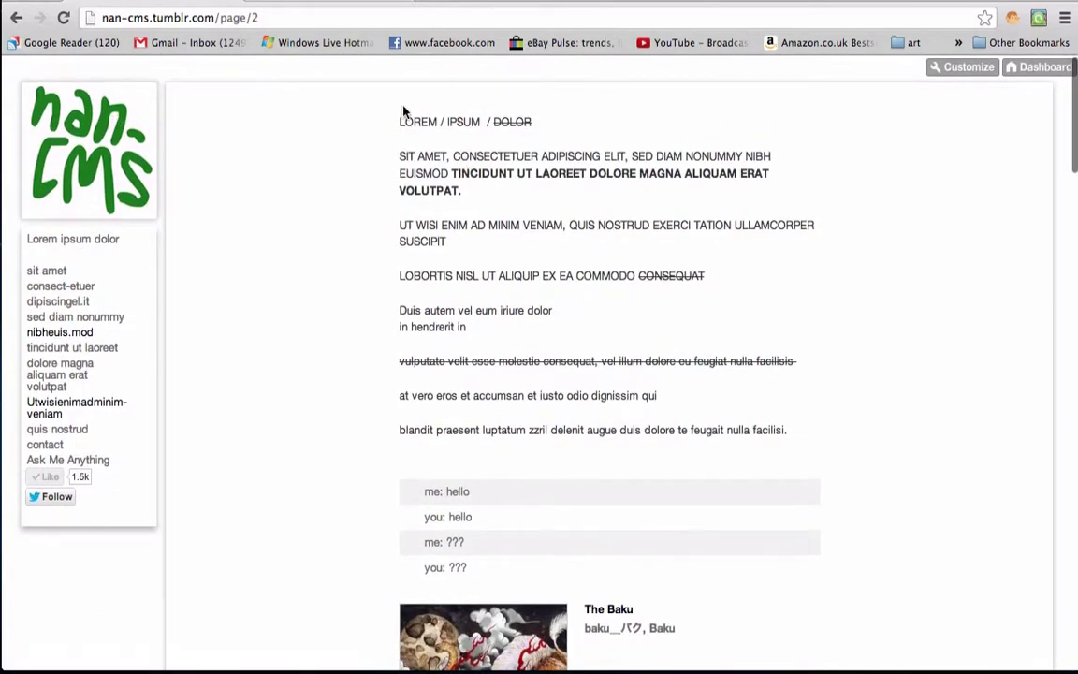
pyautogui.moveTo(450, 125); pyautogui.dragTo(846, 445)
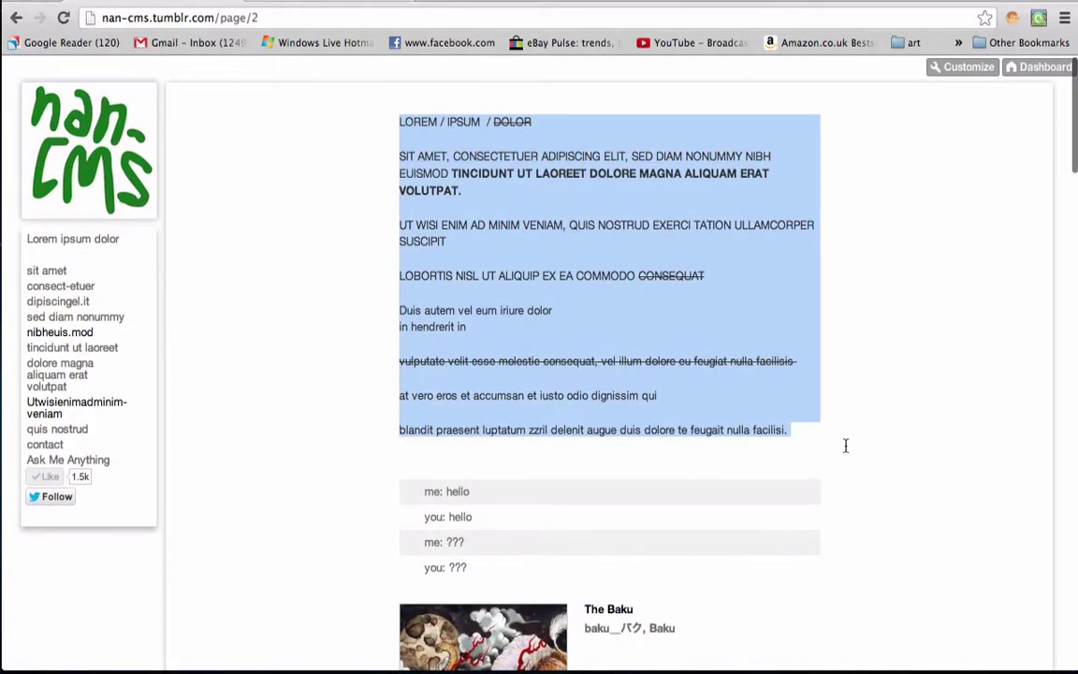
# Return to the blog's home page through its logo and open the sidebar's "sit amet" link
pyautogui.click(112, 175)
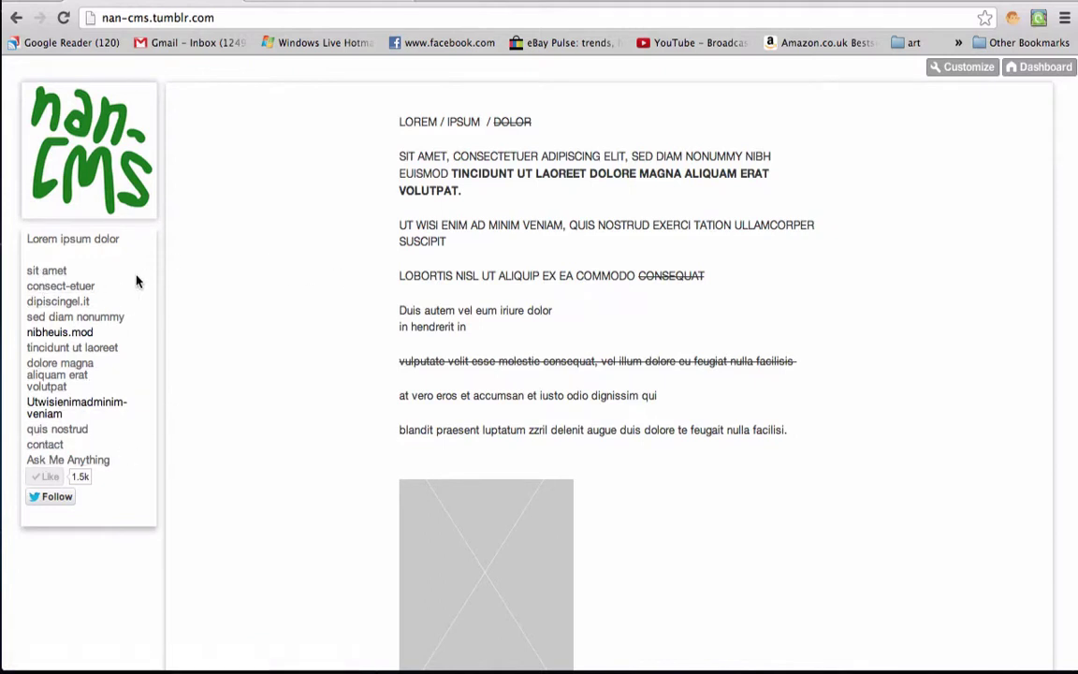
pyautogui.click(53, 273)
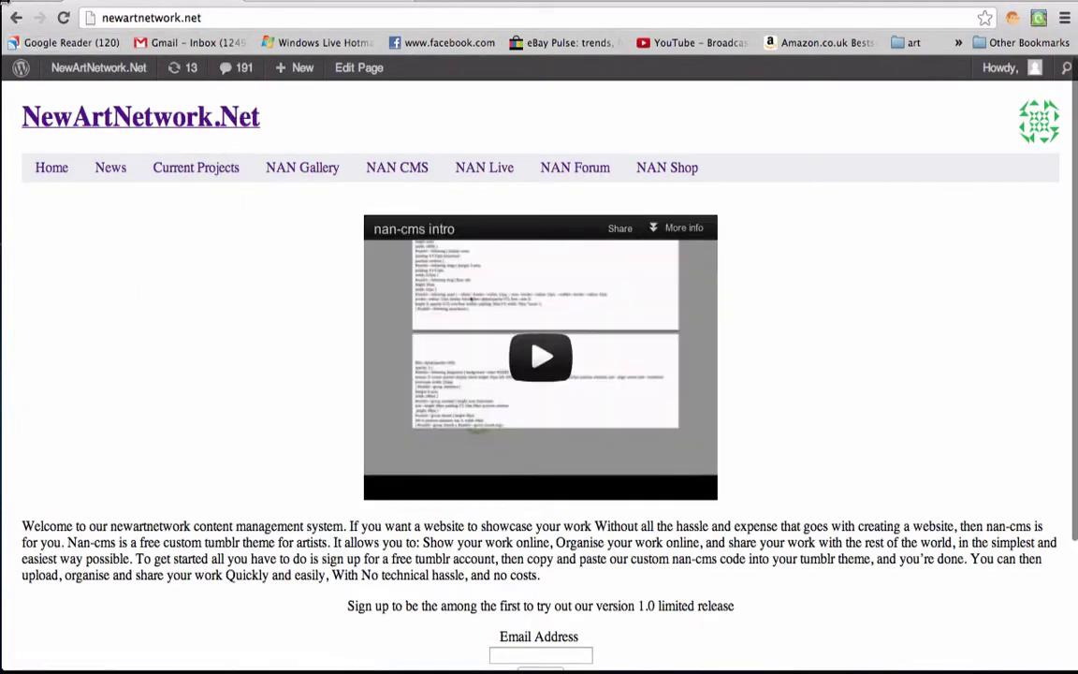
# Return from newartnetwork.net to the blog's home page and examine its description block, sidebar links and the posts below
pyautogui.click(16, 16)
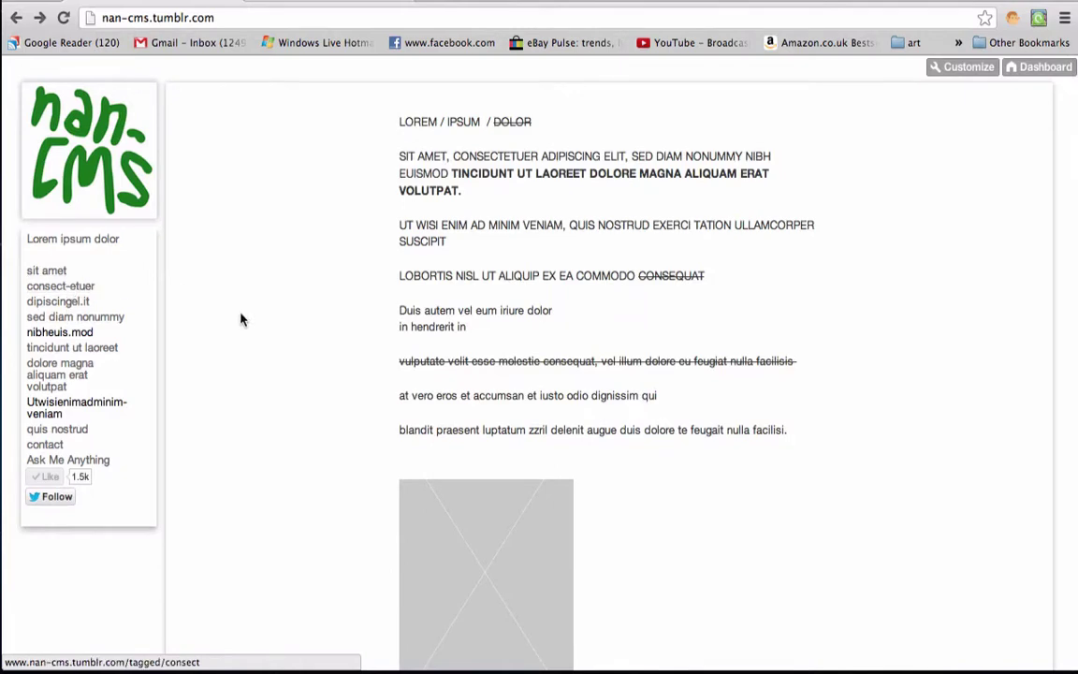
pyautogui.scroll(-5, 303, 334)
pyautogui.scroll(5, 304, 335)
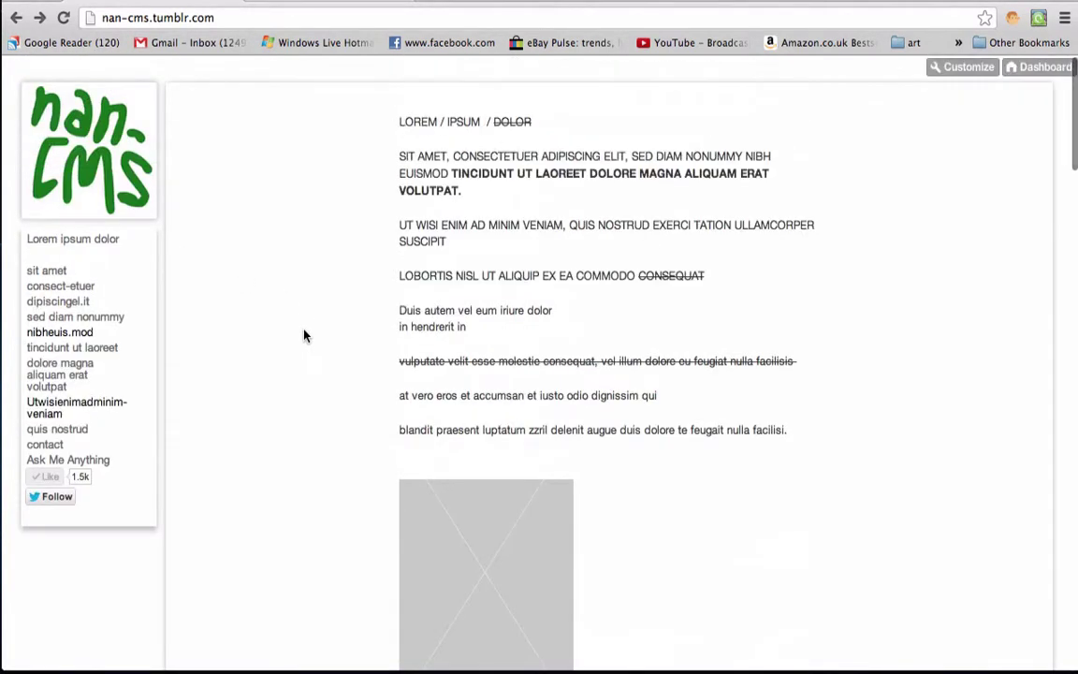
pyautogui.scroll(1, 243, 291)
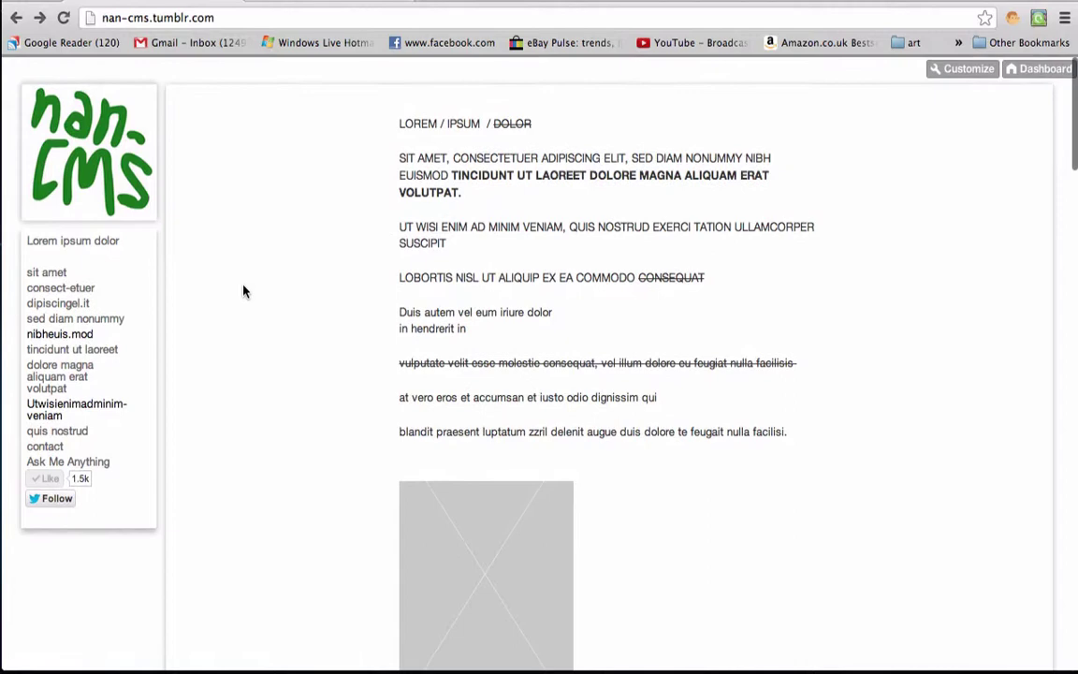
pyautogui.scroll(-7, 310, 340)
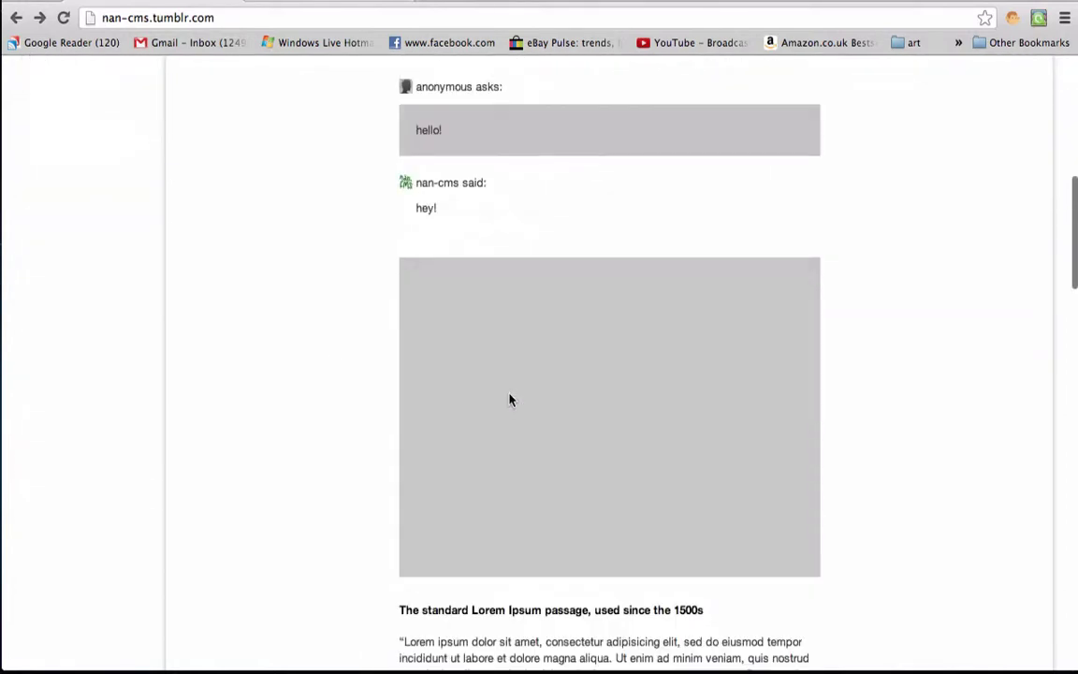
pyautogui.scroll(7, 510, 400)
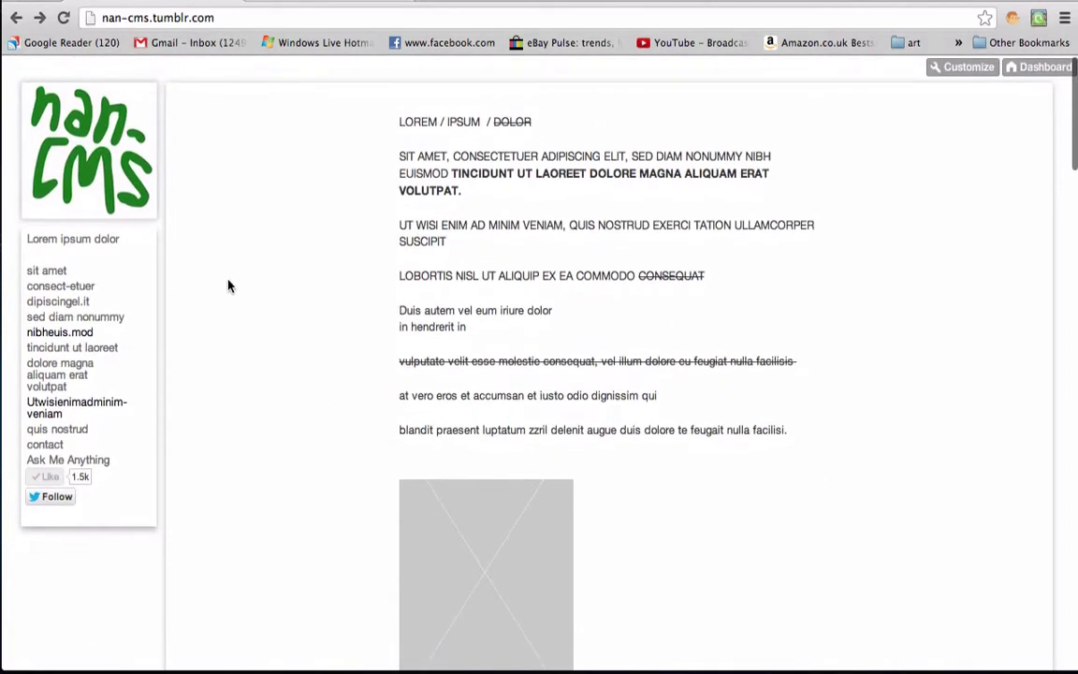
pyautogui.scroll(1, 365, 320)
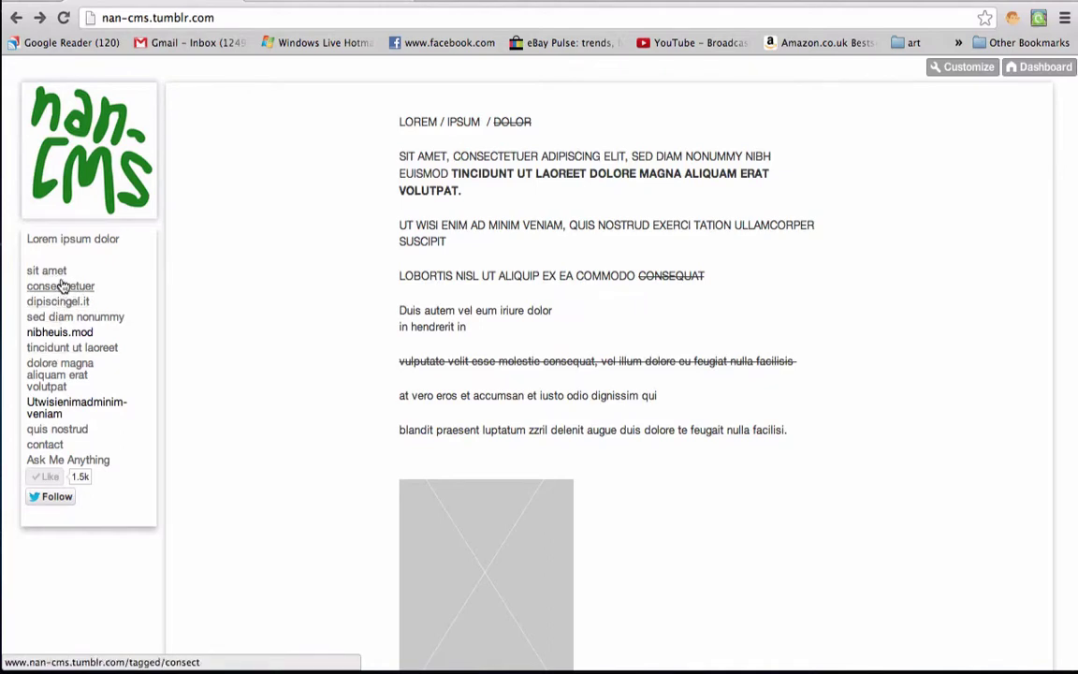
pyautogui.scroll(-5, 374, 421)
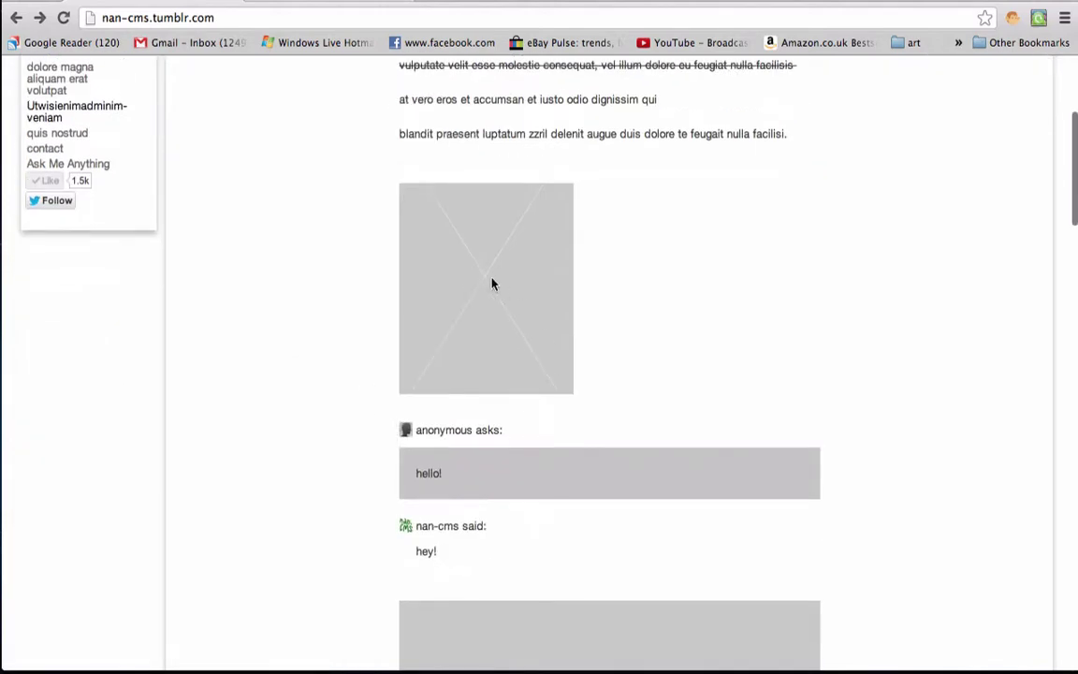
pyautogui.scroll(4, 312, 285)
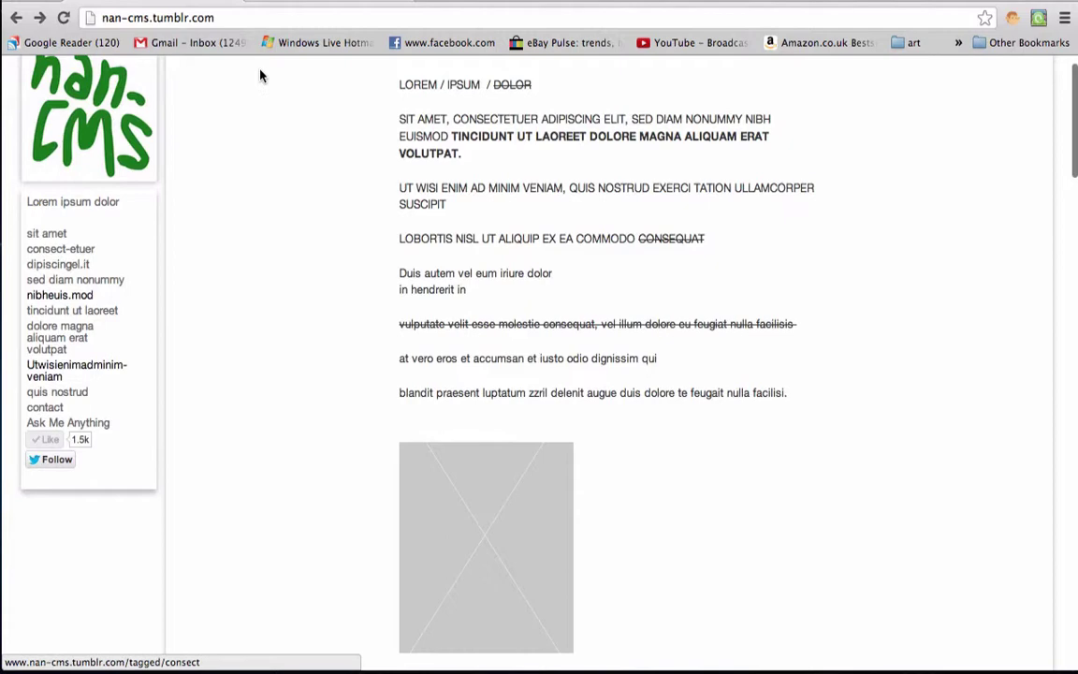
# Open the sidebar's "sed diam nonummy" link and examine the tagged page's layout
pyautogui.click(333, 2)
pyautogui.click(182, 2)
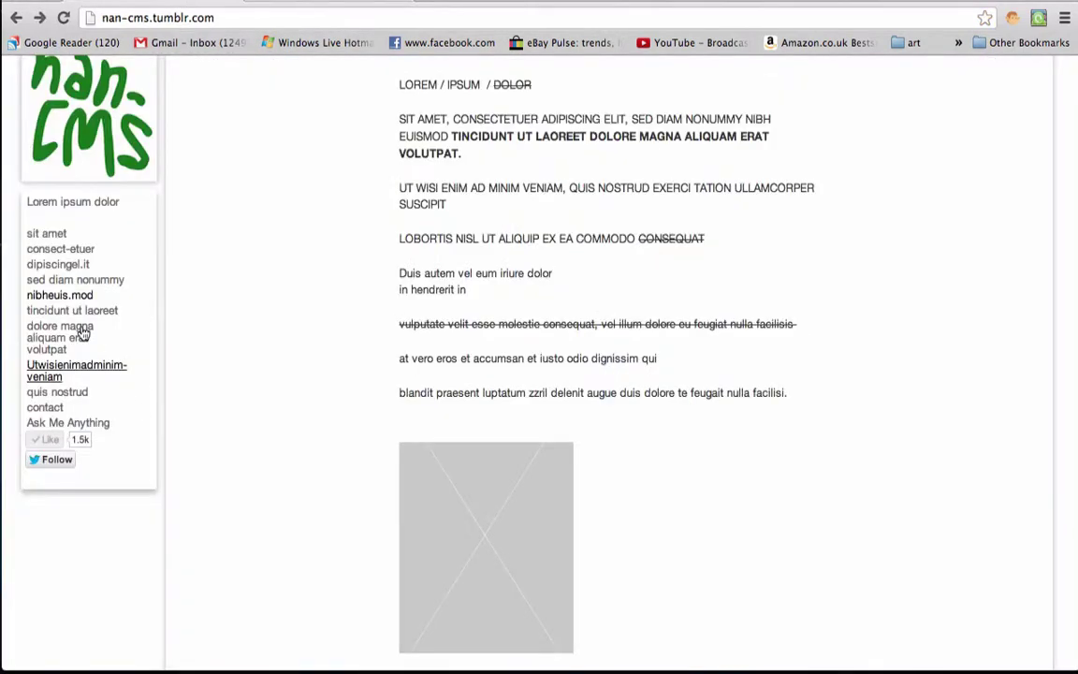
pyautogui.click(75, 284)
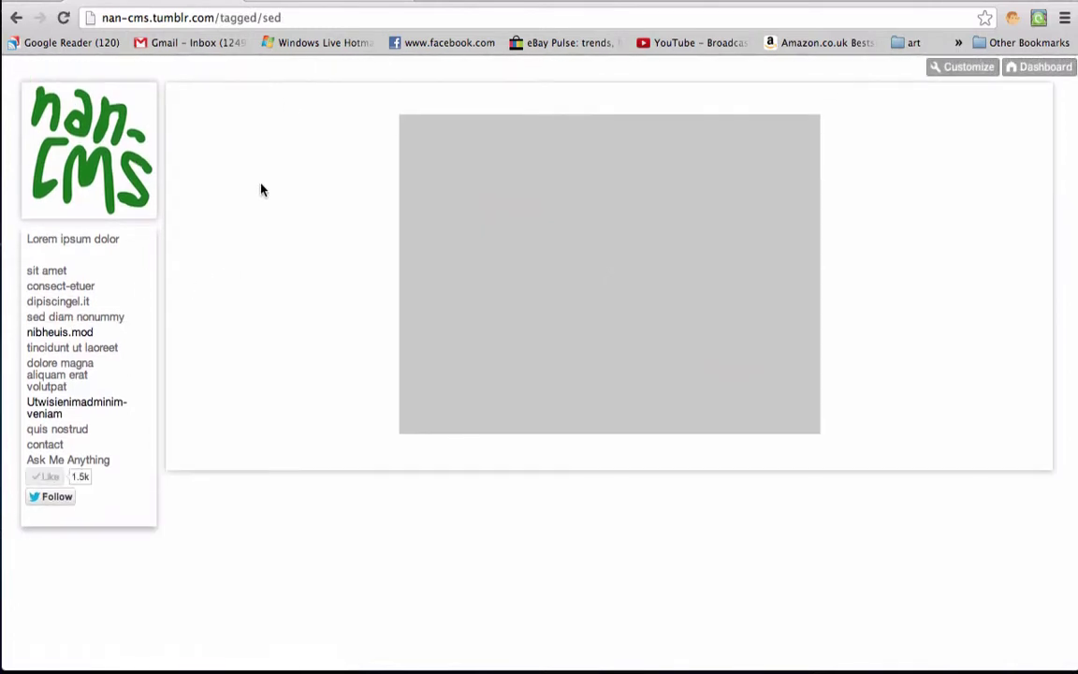
pyautogui.scroll(-1, 361, 150)
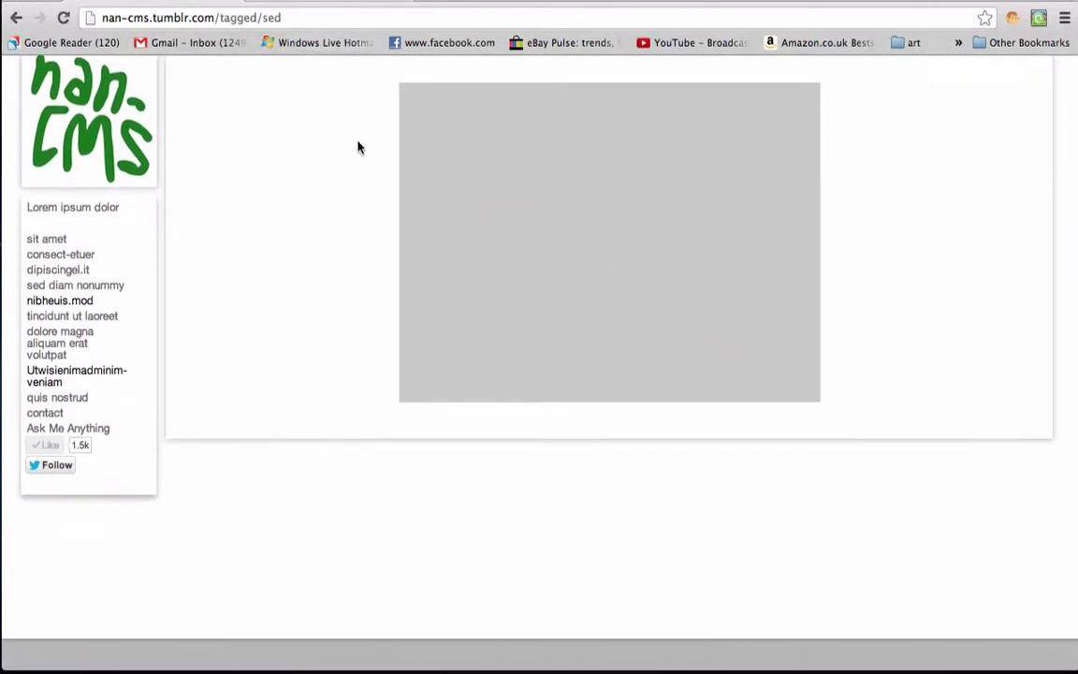
pyautogui.scroll(1, 358, 147)
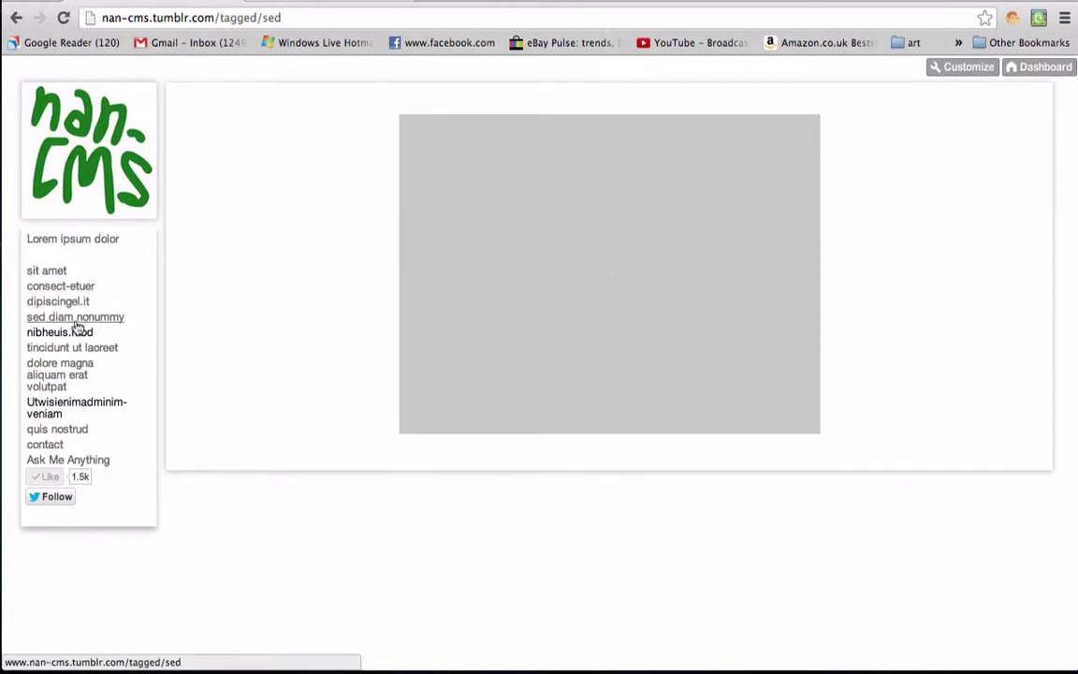
pyautogui.scroll(-1, 363, 211)
pyautogui.scroll(1, 363, 211)
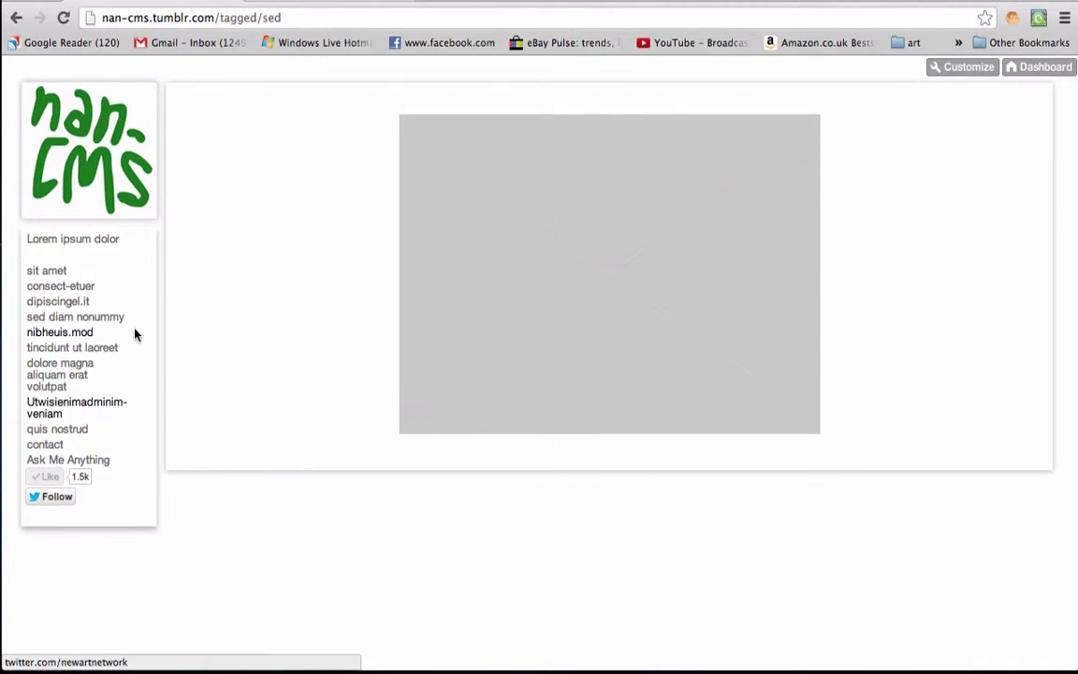
# Return to the blog's home page through its logo and visit the contact and "Ask Me Anything" pages
pyautogui.click(119, 190)
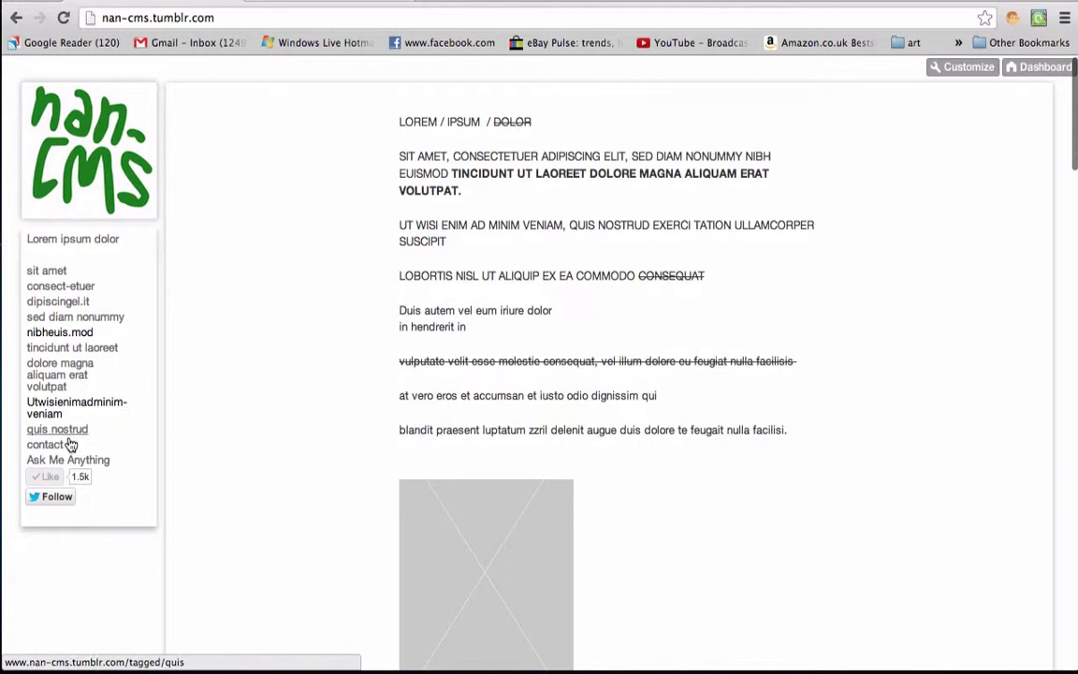
pyautogui.click(57, 445)
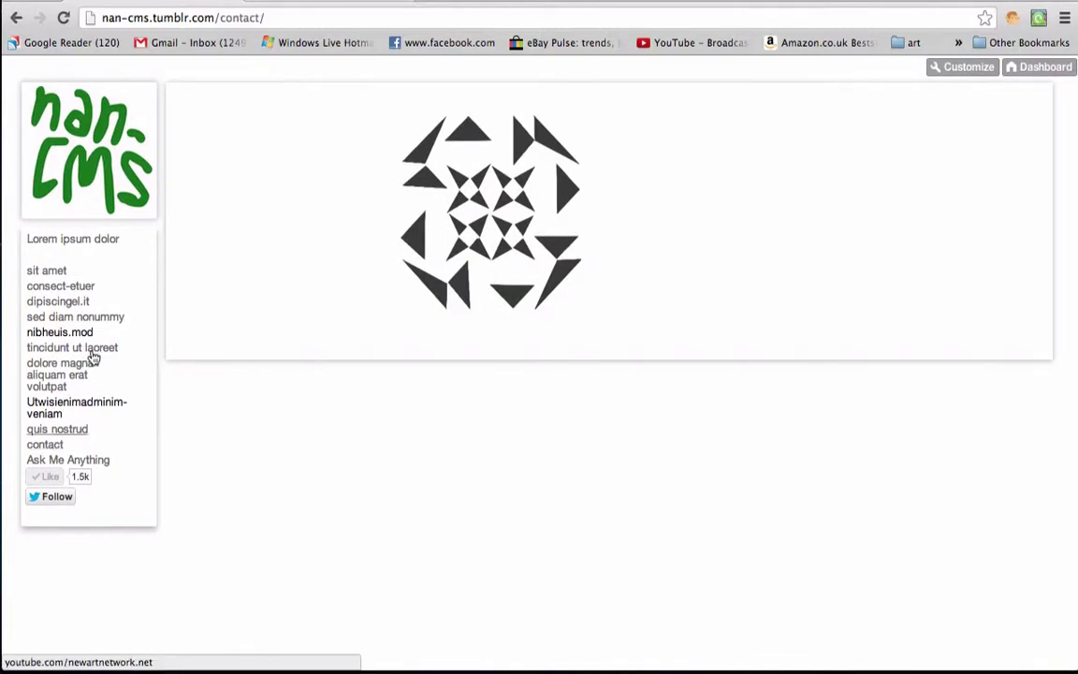
pyautogui.click(58, 461)
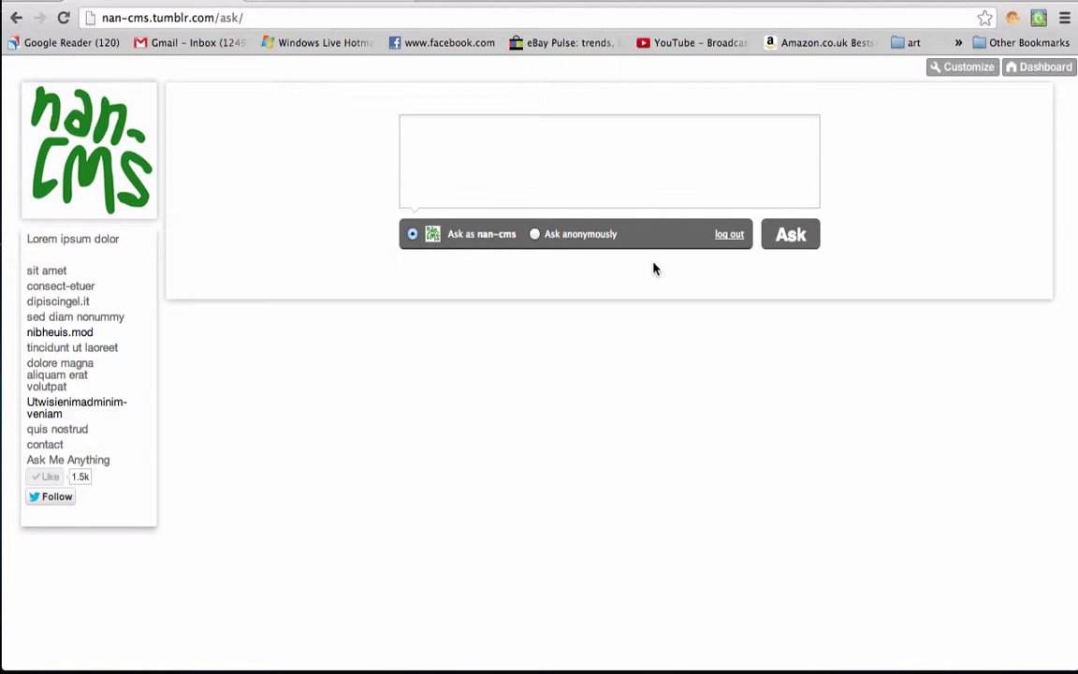
# Check the Tumblr account's message inbox from the dashboard and return to the blog's ask page
pyautogui.click(328, 2)
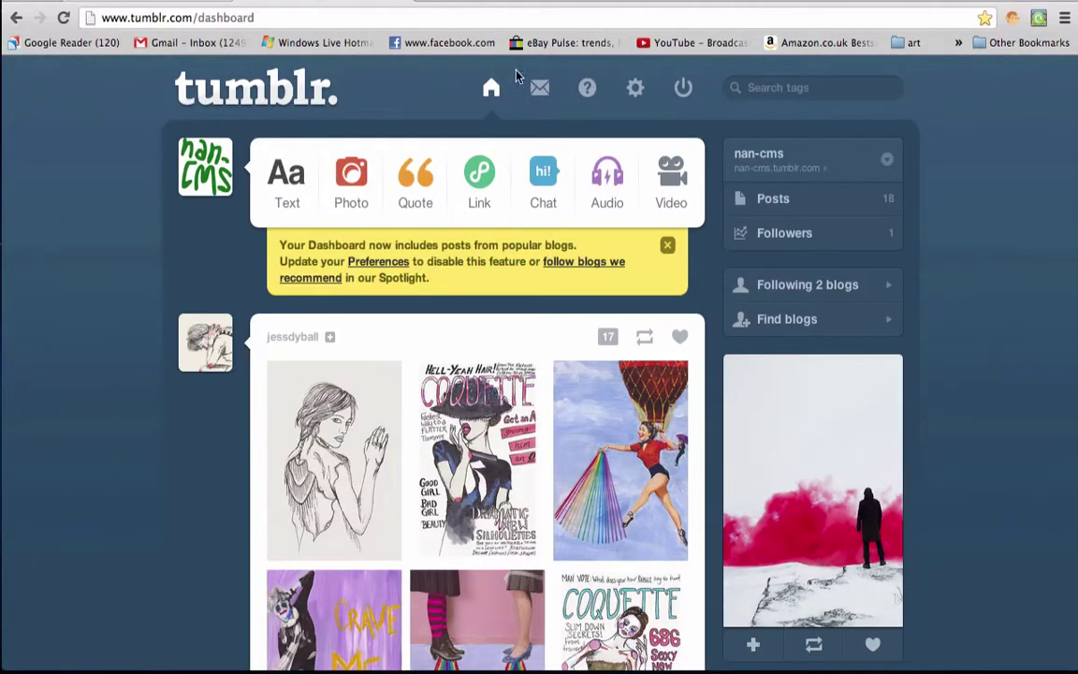
pyautogui.click(537, 91)
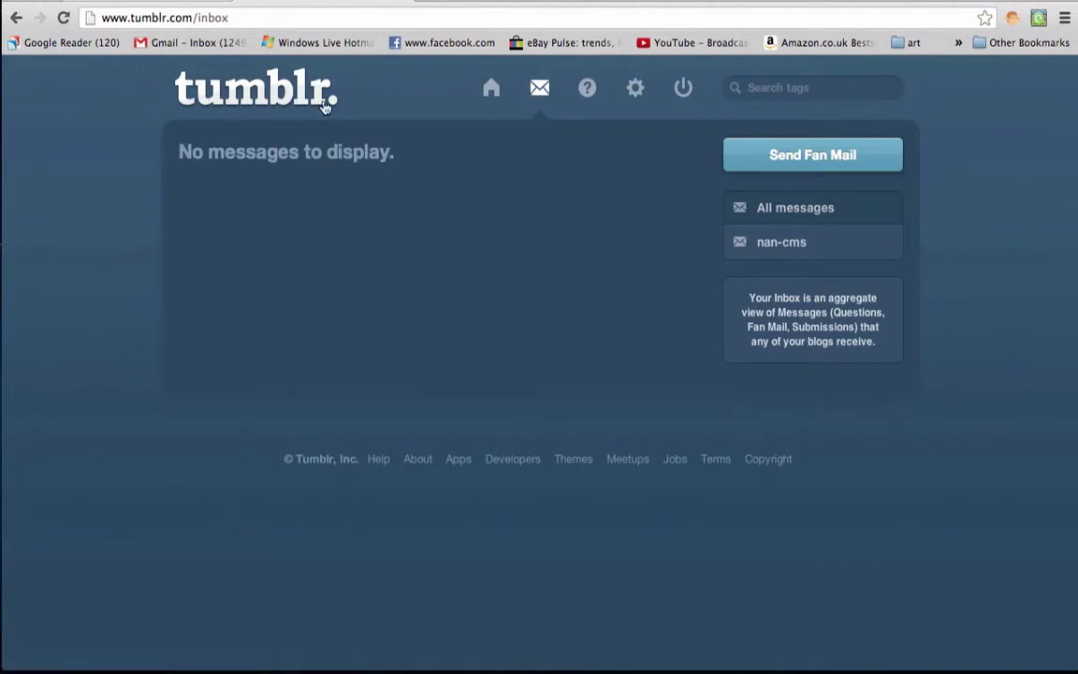
pyautogui.click(181, 3)
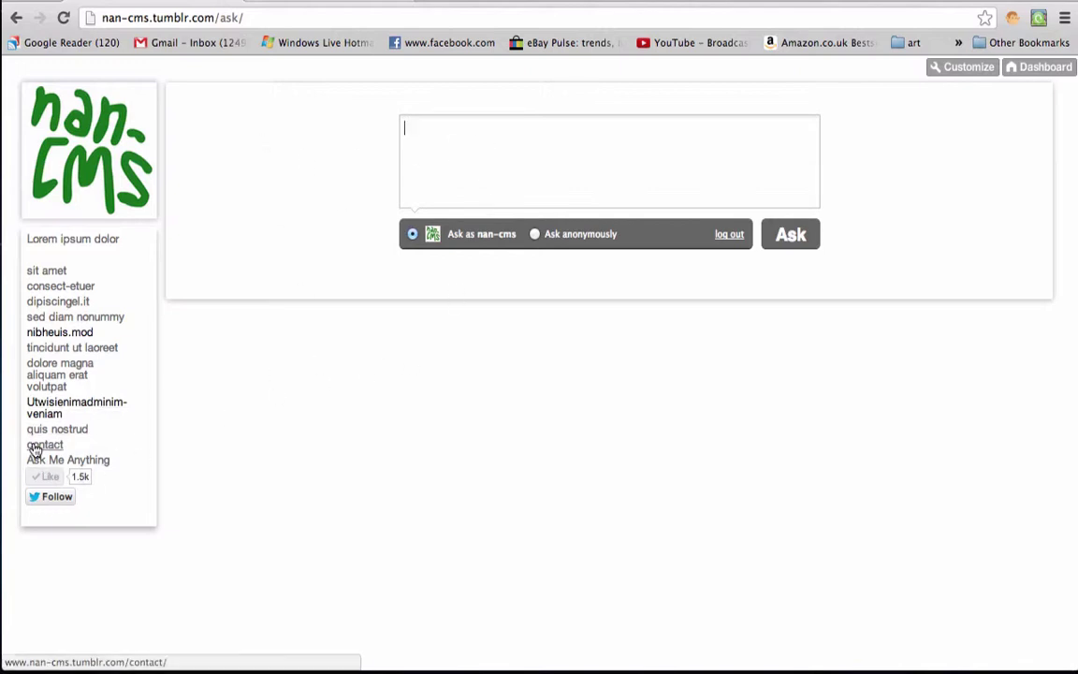
# Highlight the sidebar's Like and Follow buttons, clear the selection, and view the page behind the "quis nostrud" link
pyautogui.moveTo(100, 520); pyautogui.dragTo(28, 486)
pyautogui.click(101, 506)
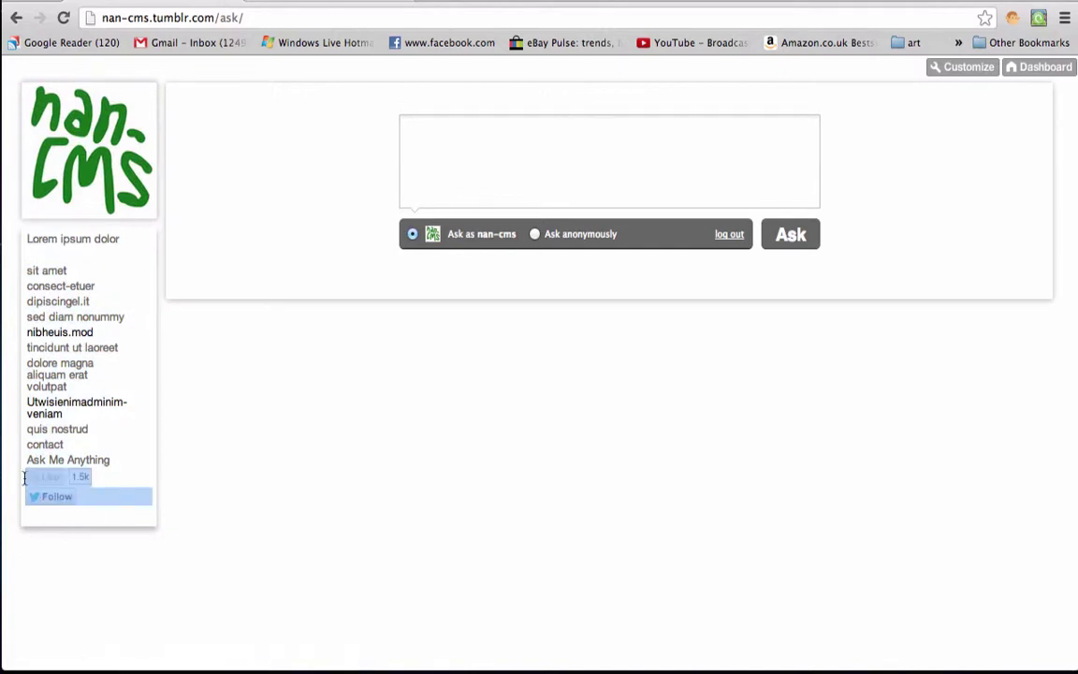
pyautogui.click(67, 430)
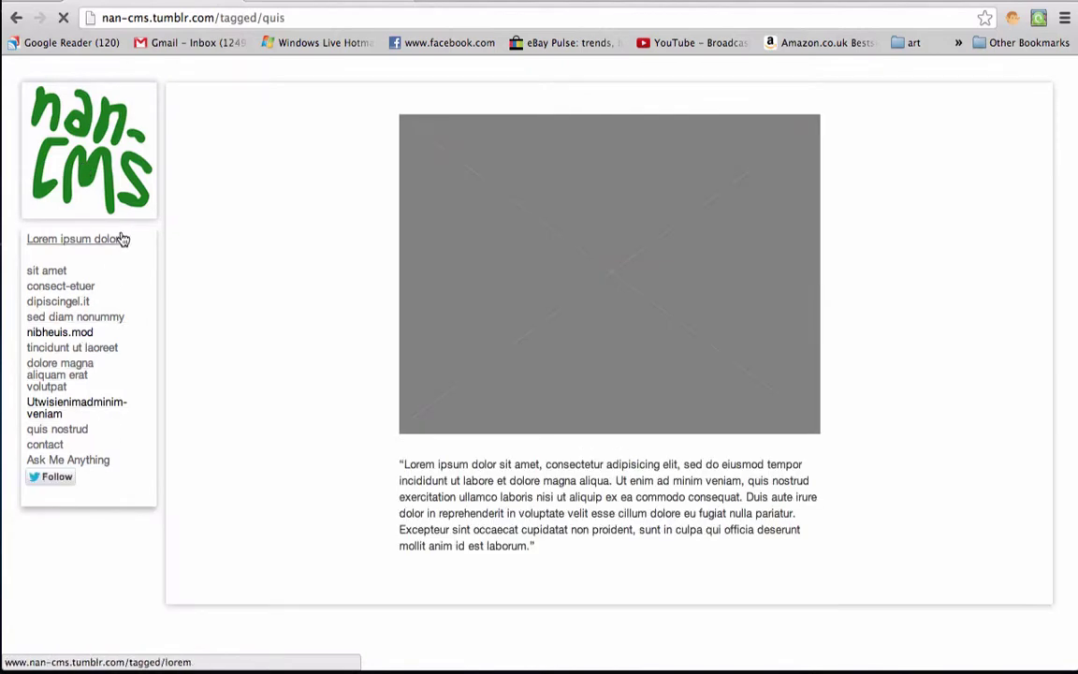
pyautogui.click(124, 359)
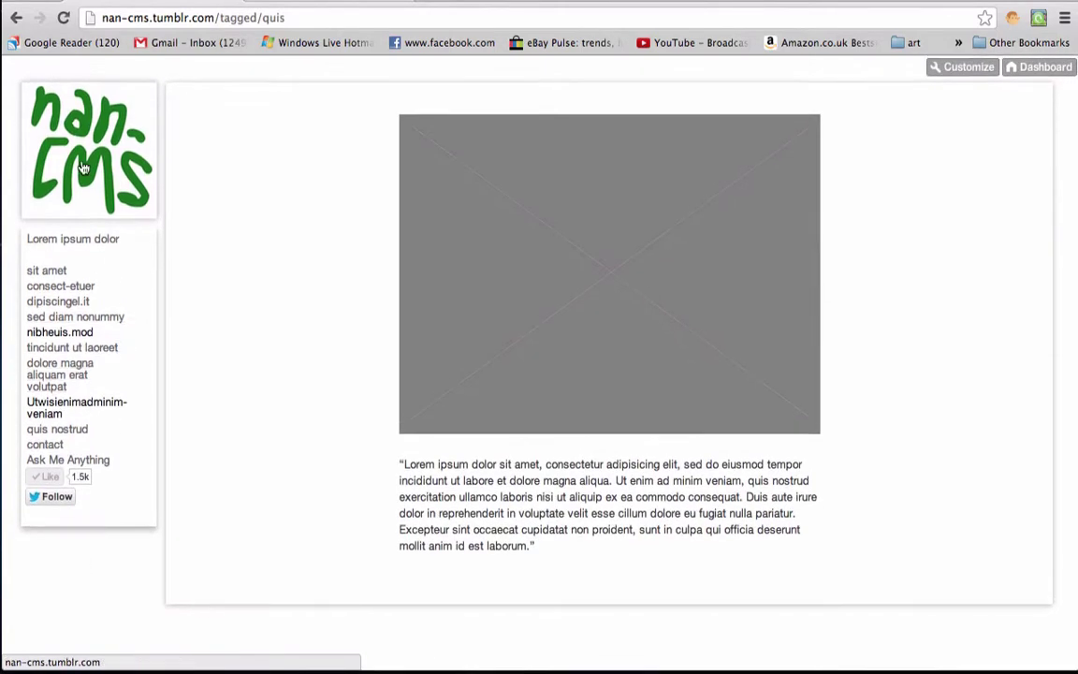
pyautogui.scroll(-15, 132, 426)
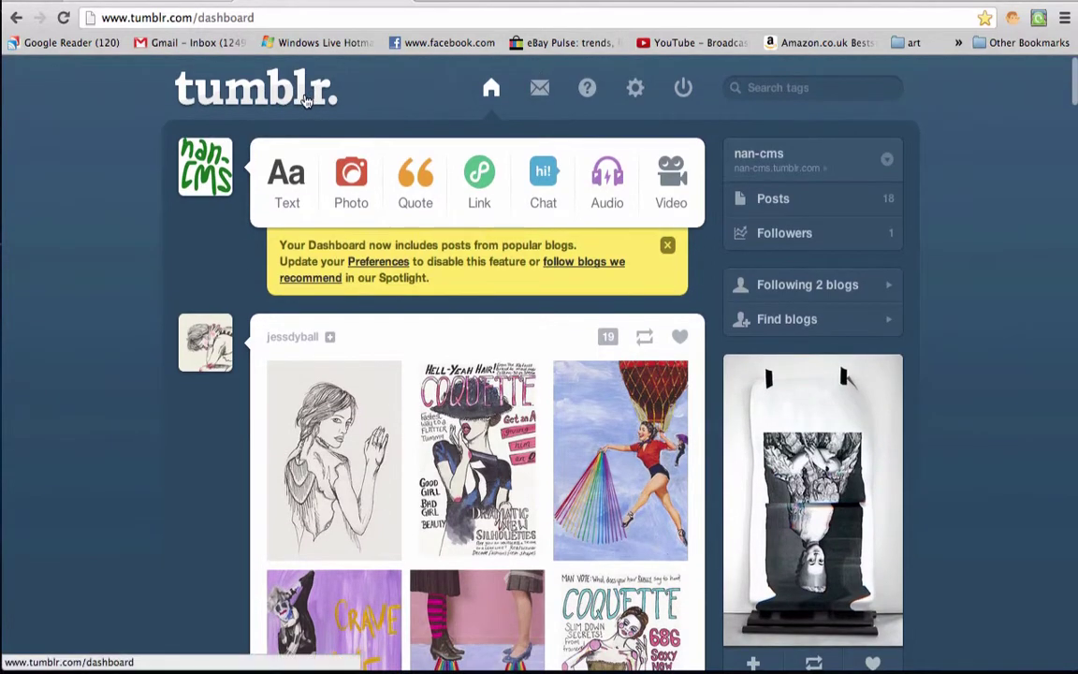
# Open the nan-cms blog's theme customization from the Tumblr settings and look through the theme's HTML code
pyautogui.click(640, 97)
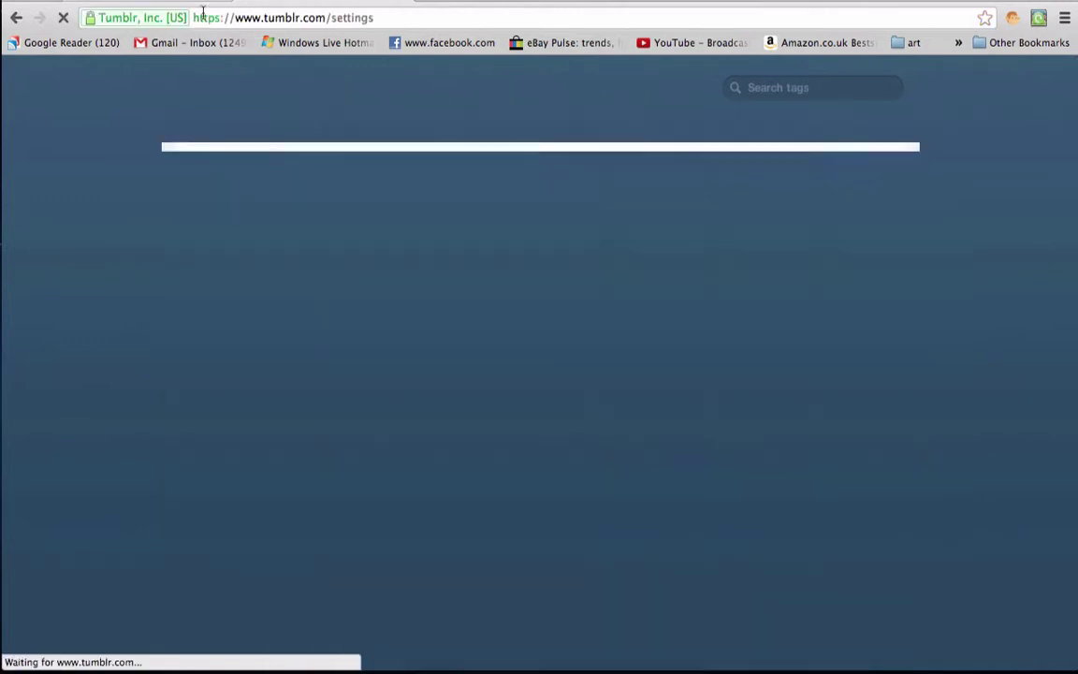
pyautogui.click(184, 1)
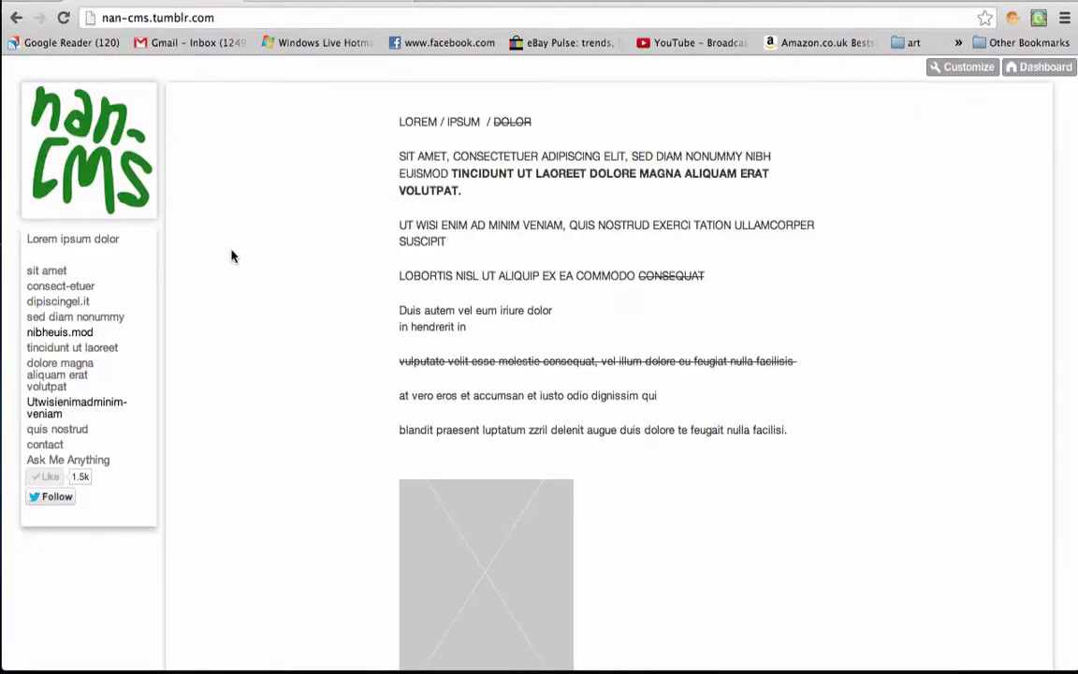
pyautogui.click(351, 2)
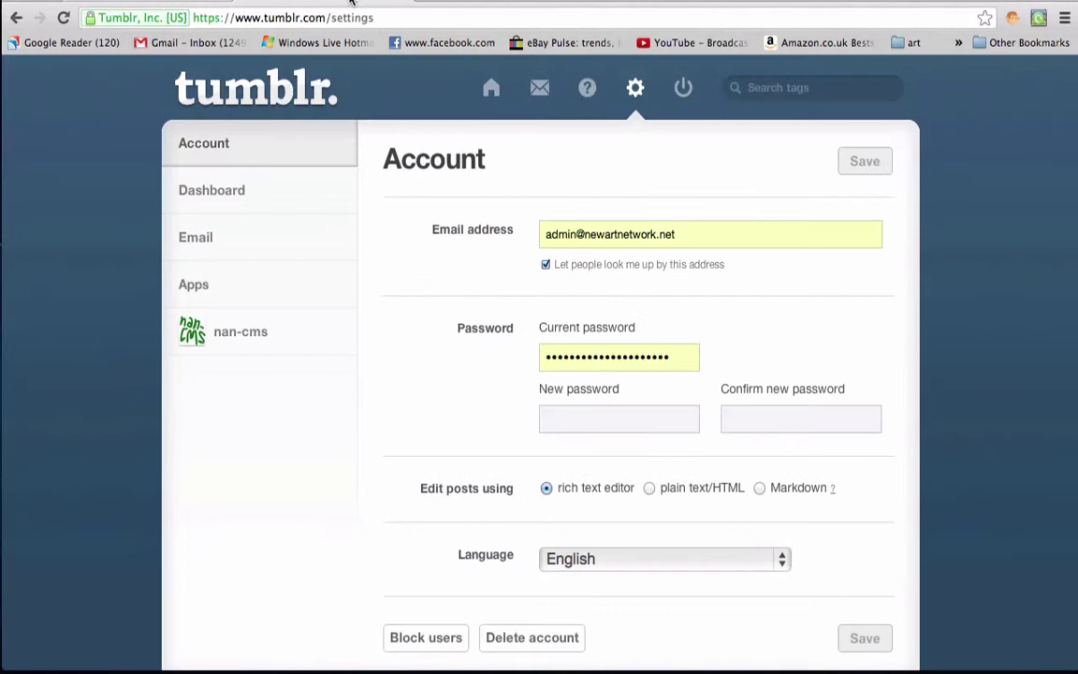
pyautogui.click(246, 338)
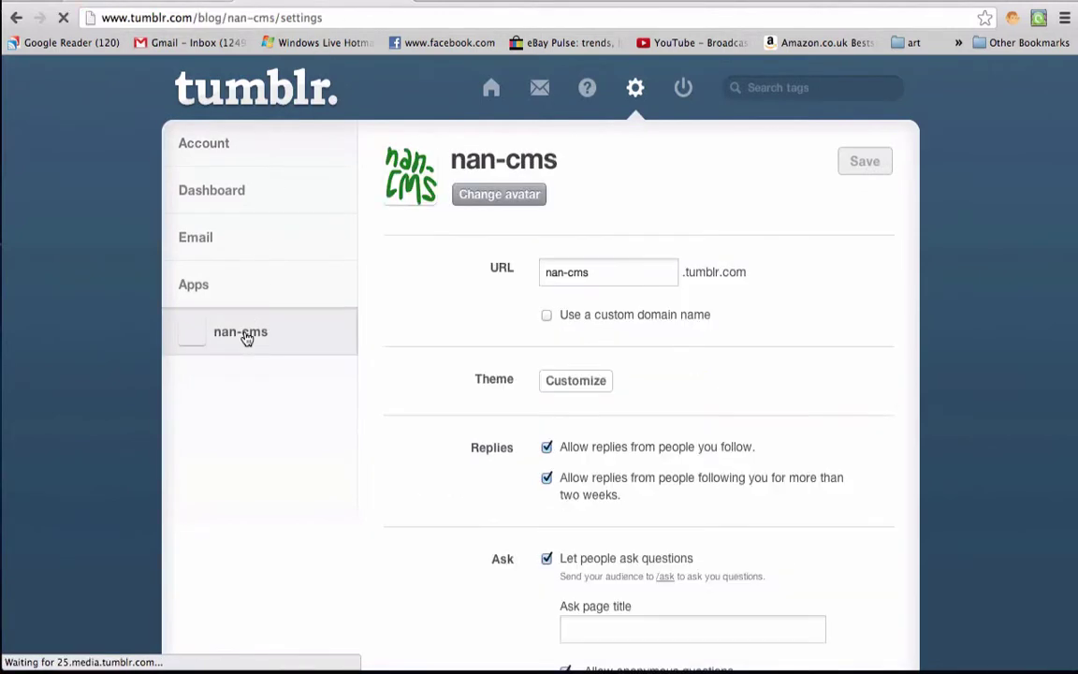
pyautogui.click(565, 380)
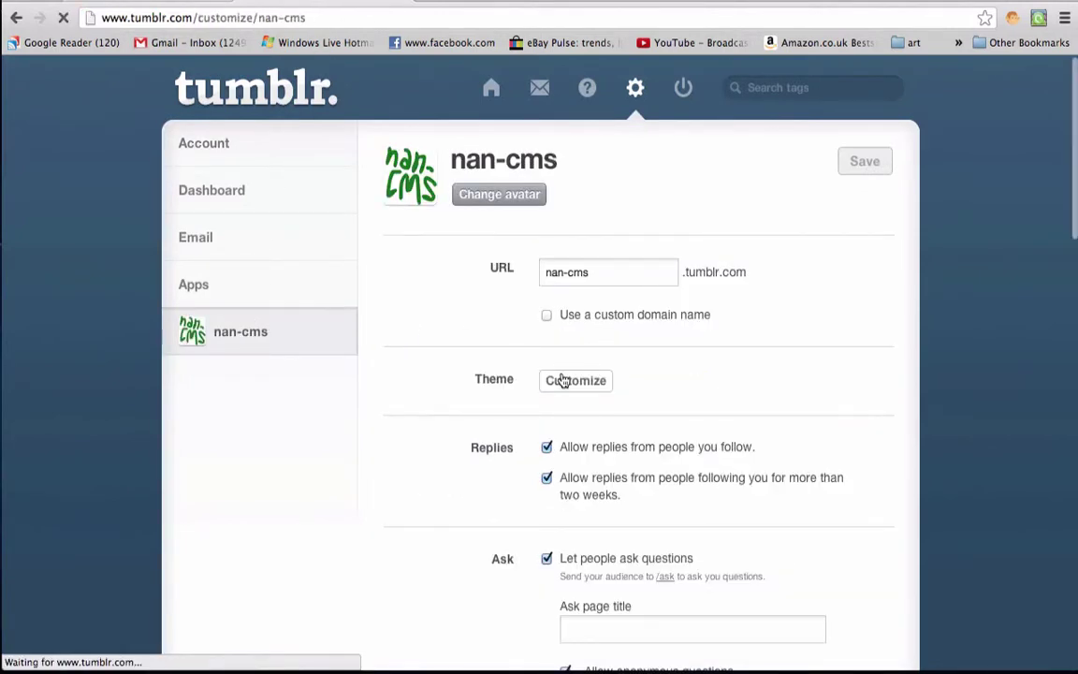
pyautogui.click(185, 286)
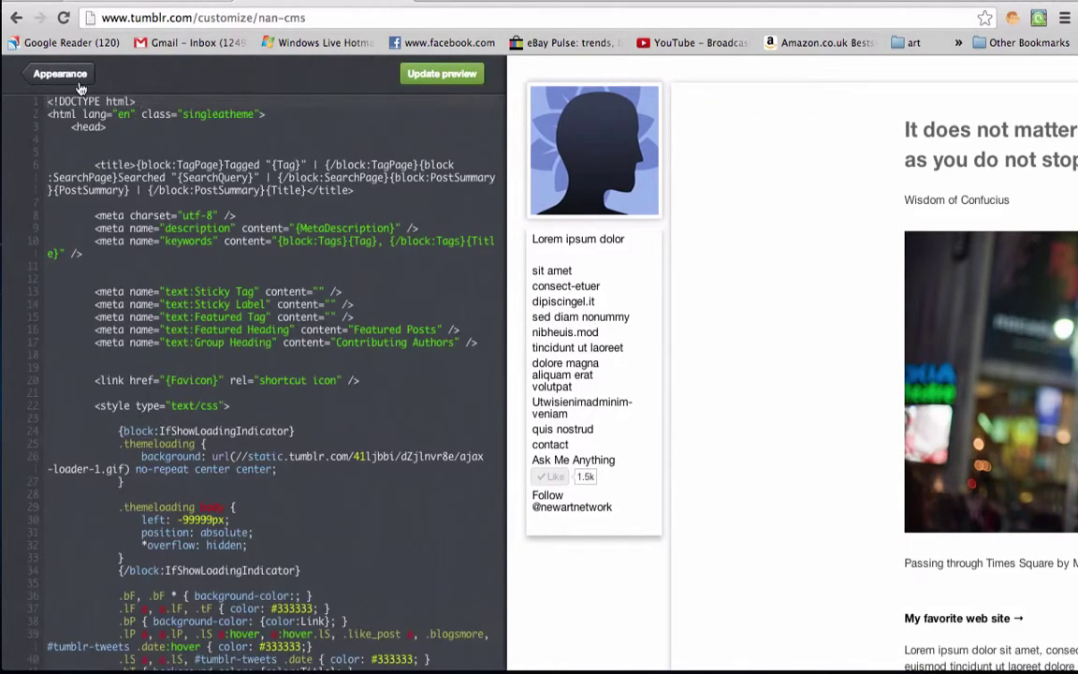
pyautogui.scroll(-20, 252, 375)
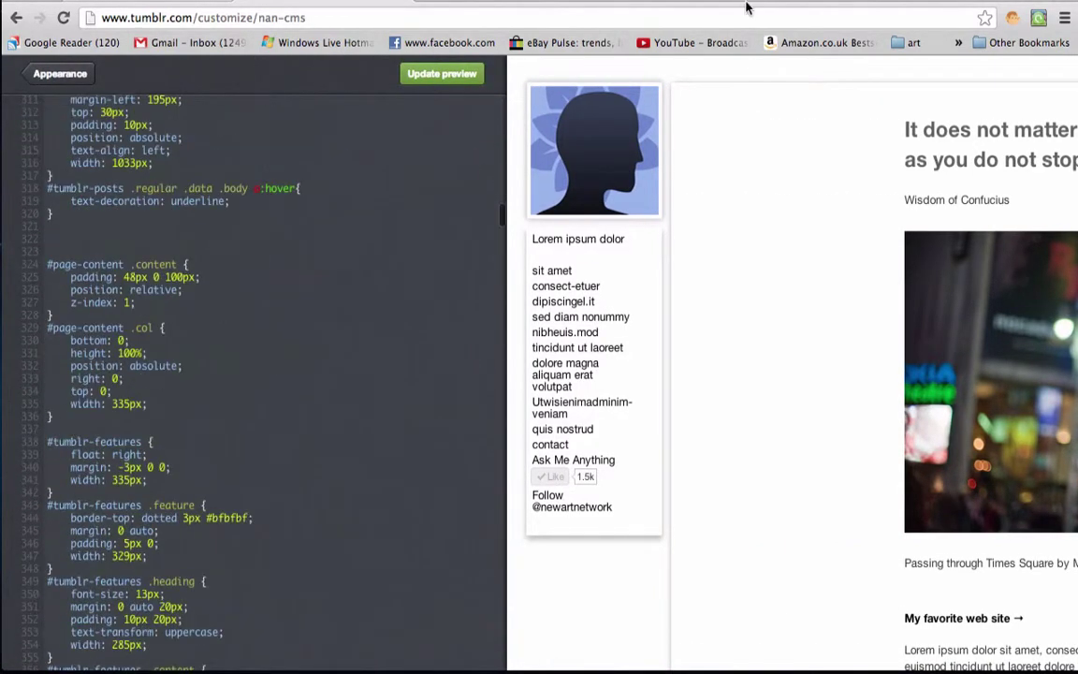
# Move the browser window aside, open nan-cmsV1.0.pdf from the desktop and look through its theme code
pyautogui.moveTo(733, 1); pyautogui.dragTo(404, 238)
pyautogui.doubleClick(1027, 98)
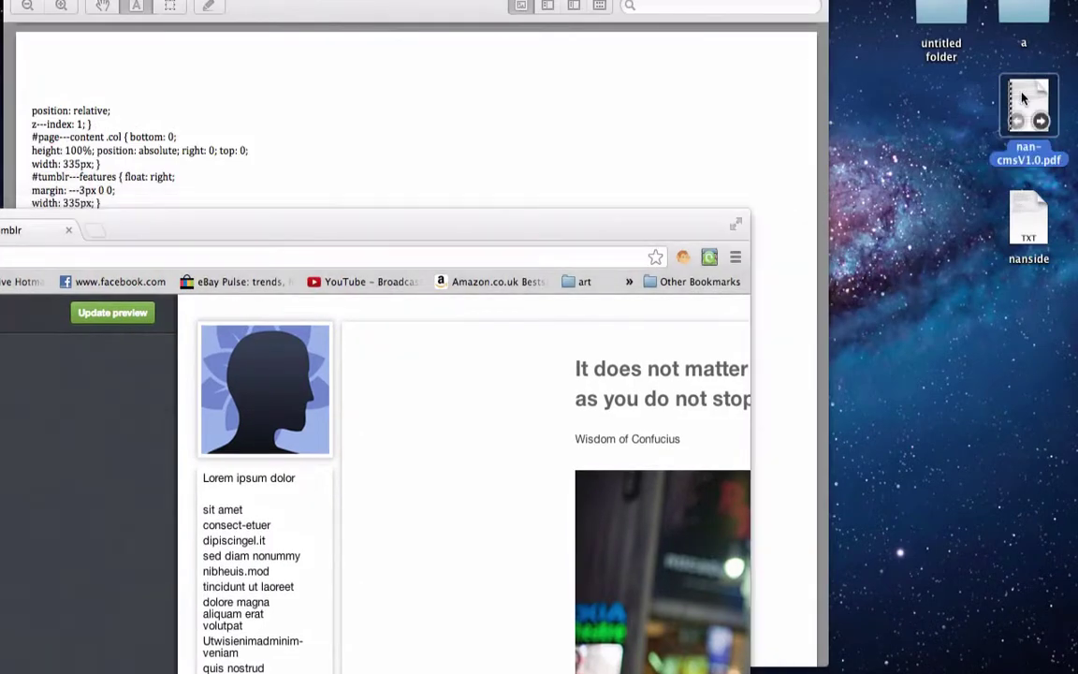
pyautogui.scroll(-5, 415, 96)
pyautogui.scroll(-20, 414, 97)
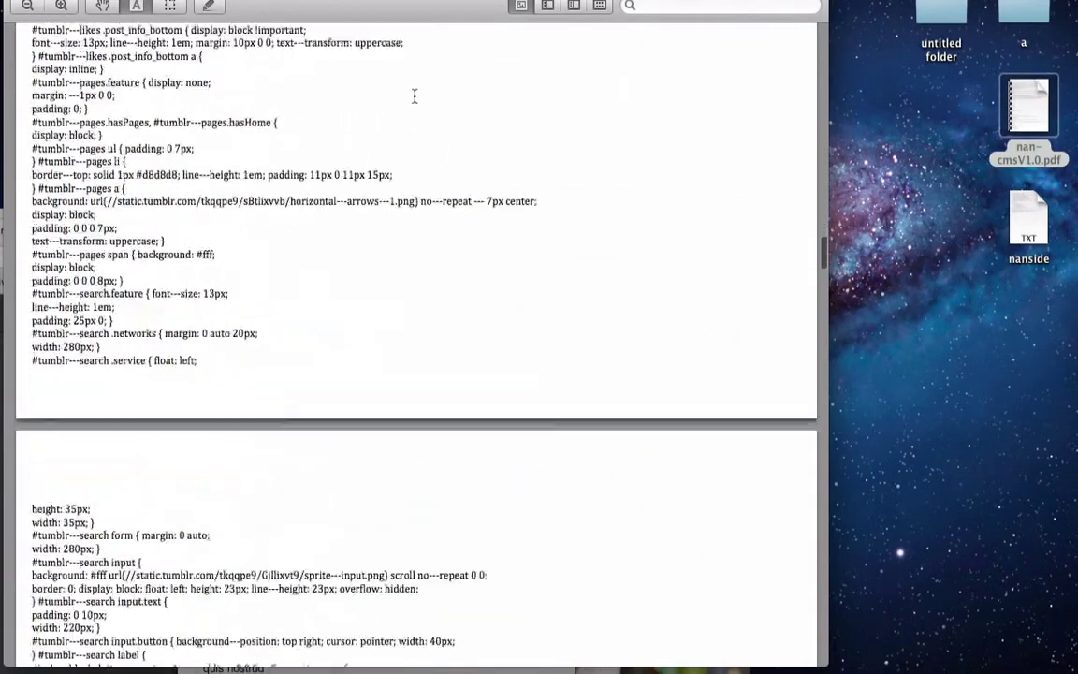
pyautogui.scroll(20, 414, 96)
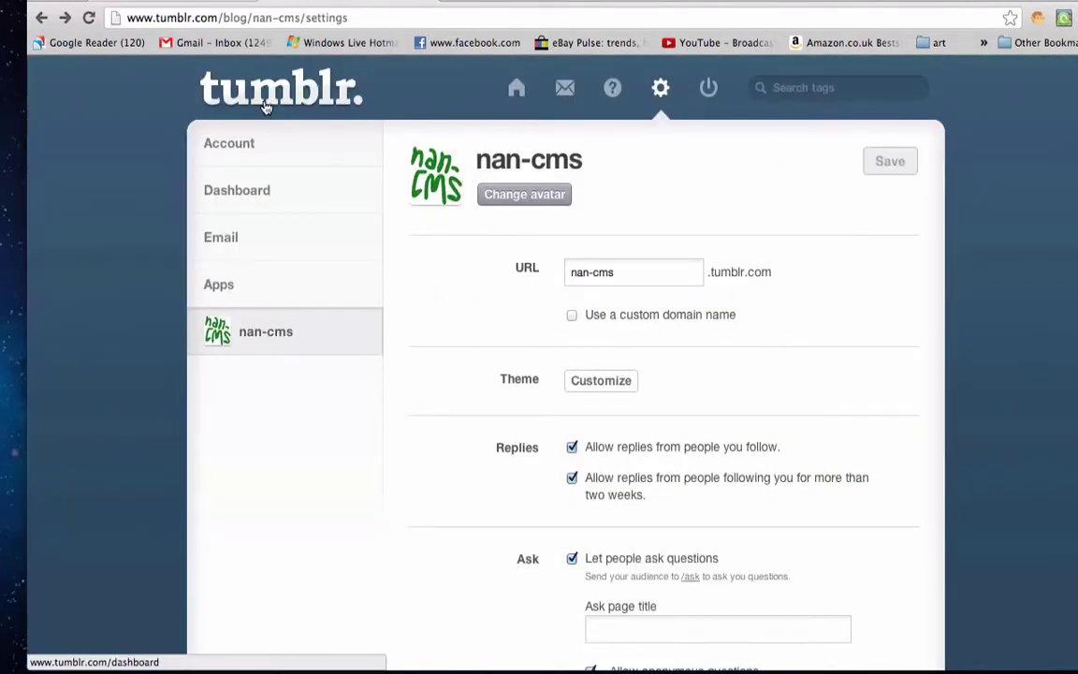
# Visit the Tumblr dashboard to view the available post types, and compare them with the posts on the blog's home page
pyautogui.click(262, 103)
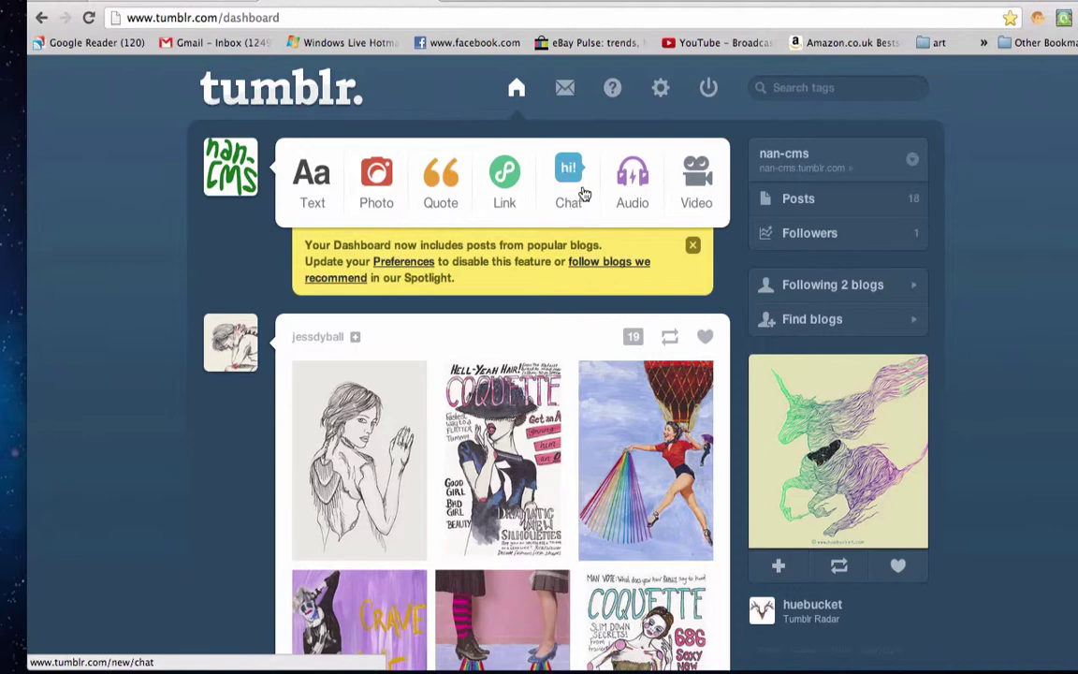
pyautogui.click(198, 3)
pyautogui.scroll(-15, 436, 305)
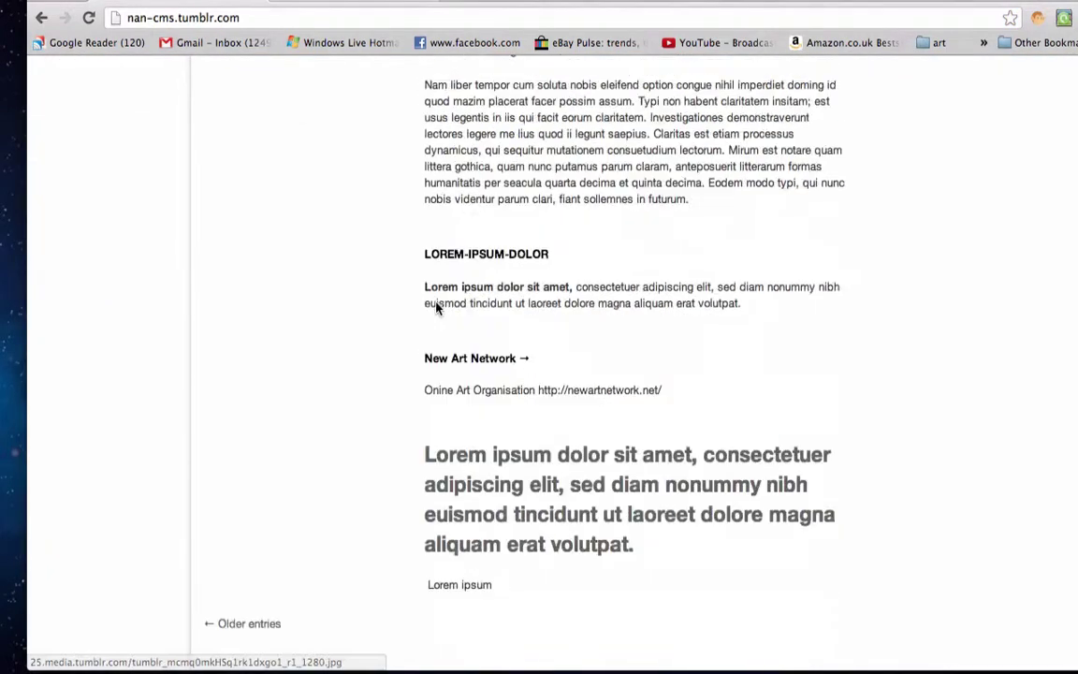
# Open the blog's older entries, highlight part of the chat post, and clear the selection
pyautogui.click(236, 622)
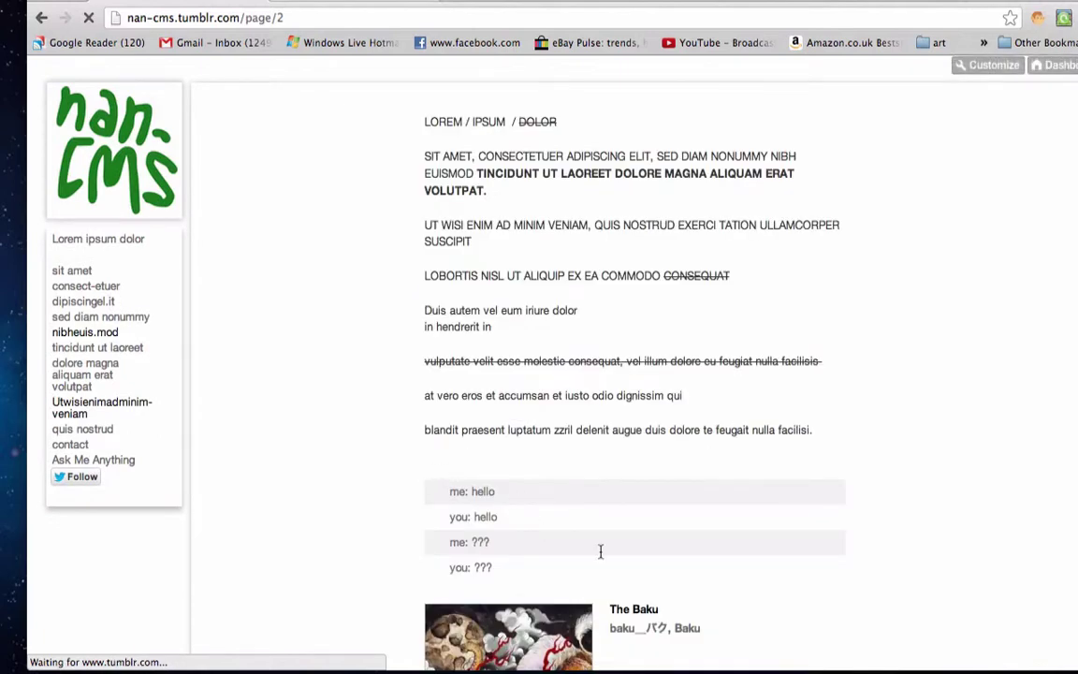
pyautogui.moveTo(599, 551); pyautogui.dragTo(734, 577)
pyautogui.click(583, 557)
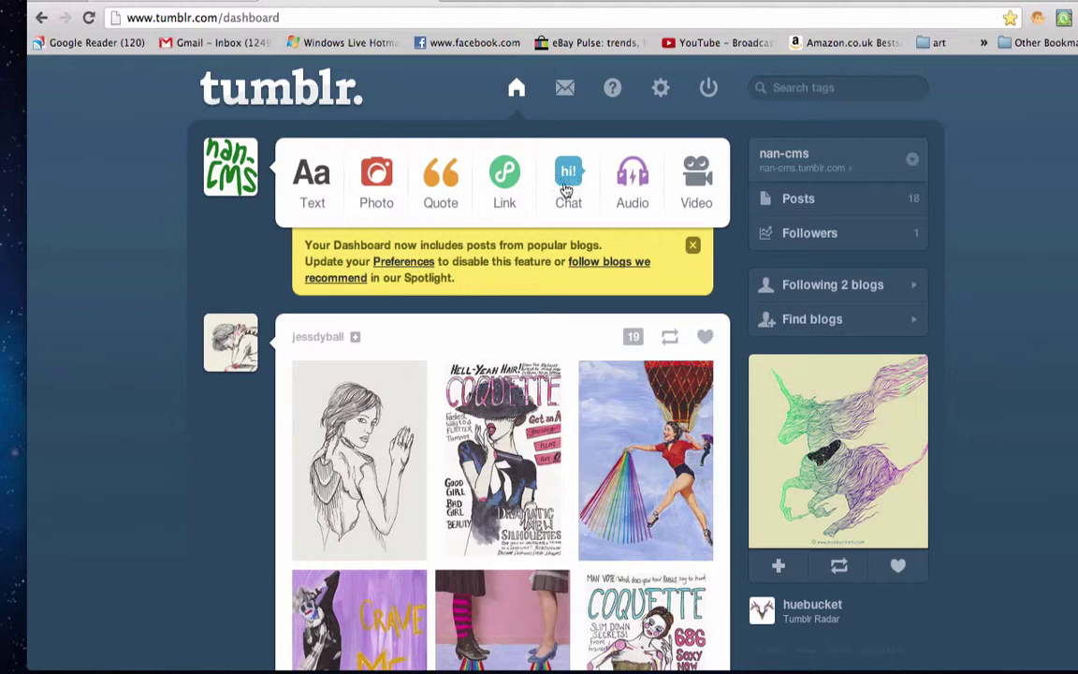
# View the new video post form from the Tumblr dashboard, go back without posting, and look at the inbox
pyautogui.click(687, 203)
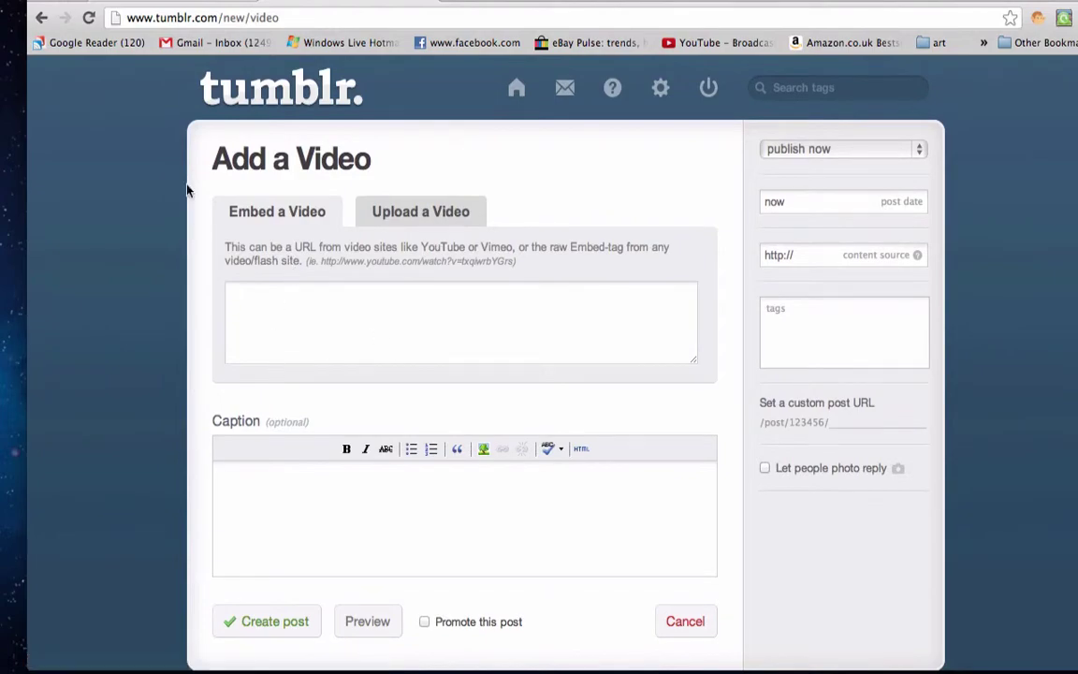
pyautogui.click(41, 26)
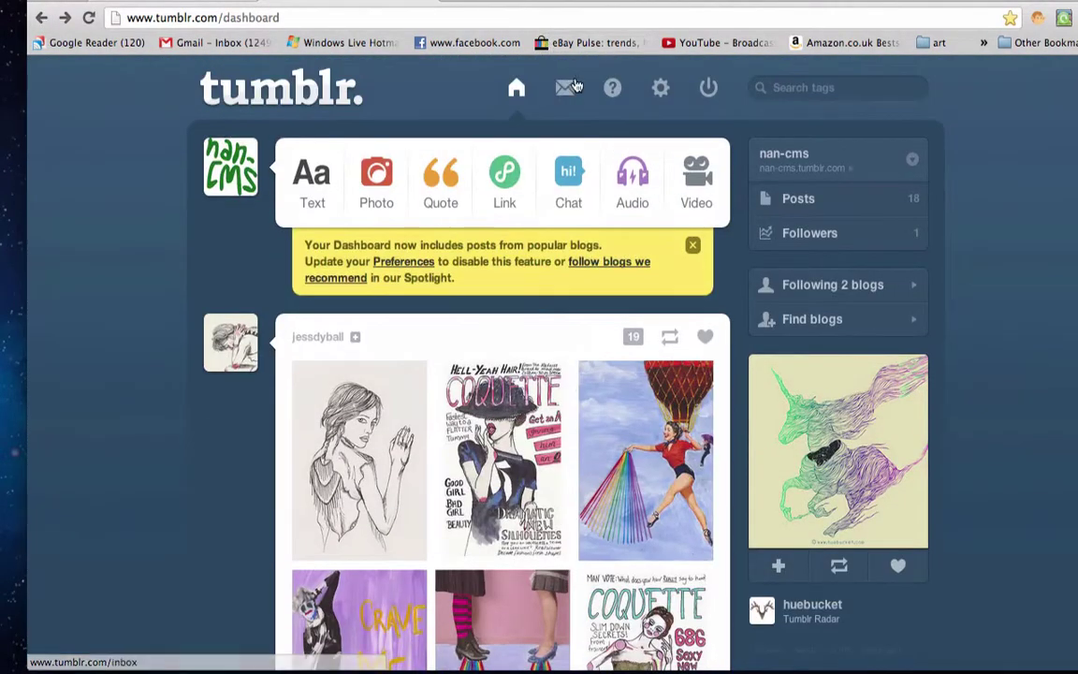
pyautogui.click(577, 93)
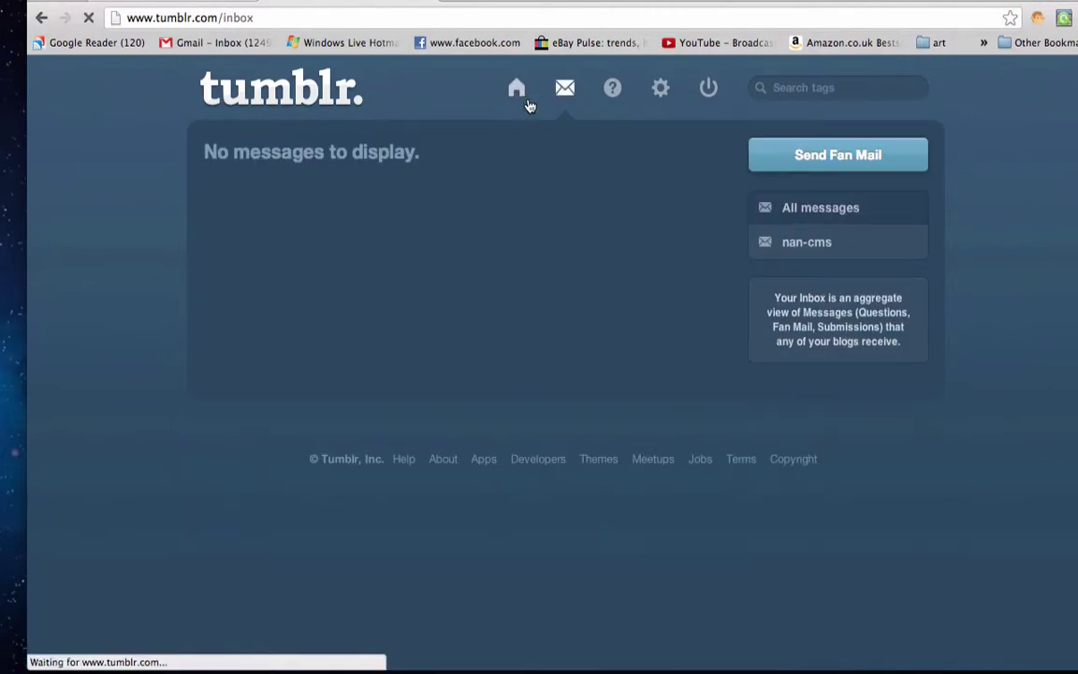
# Return to the dashboard, view the reblog form for the first post in the feed, and leave it without reblogging
pyautogui.scroll(-5, 734, 315)
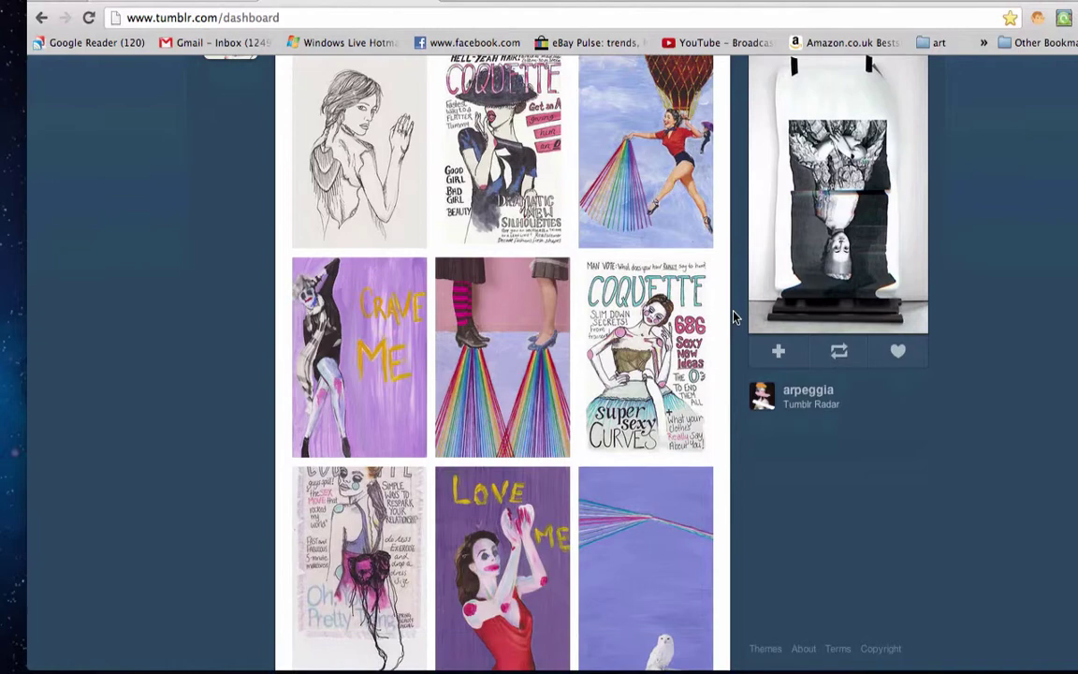
pyautogui.scroll(5, 796, 409)
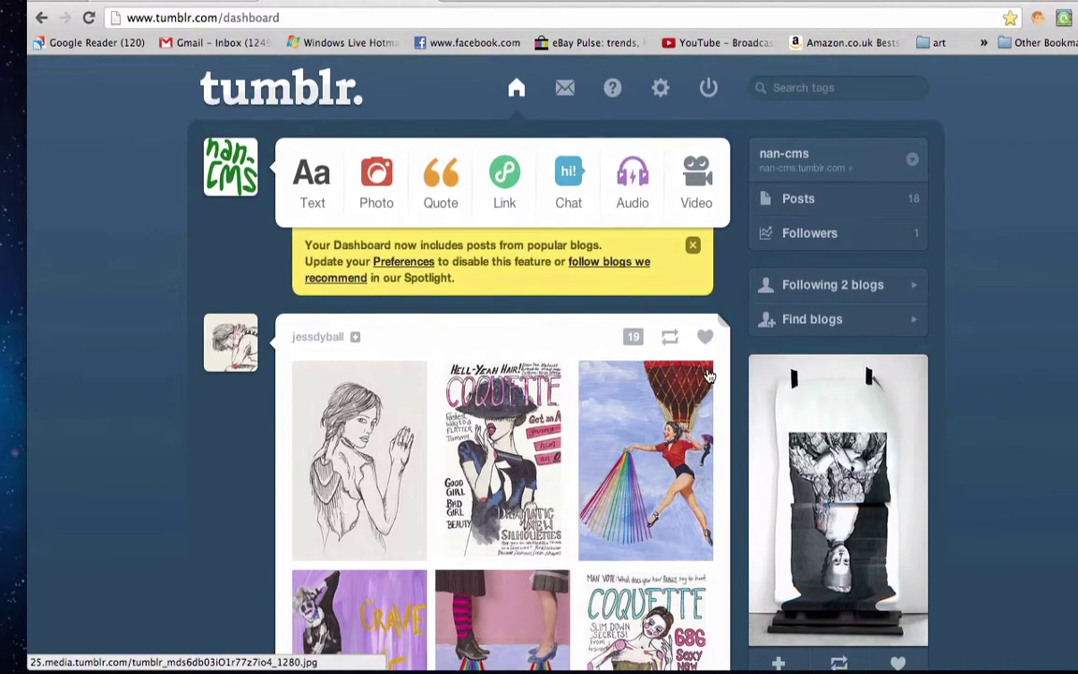
pyautogui.click(666, 340)
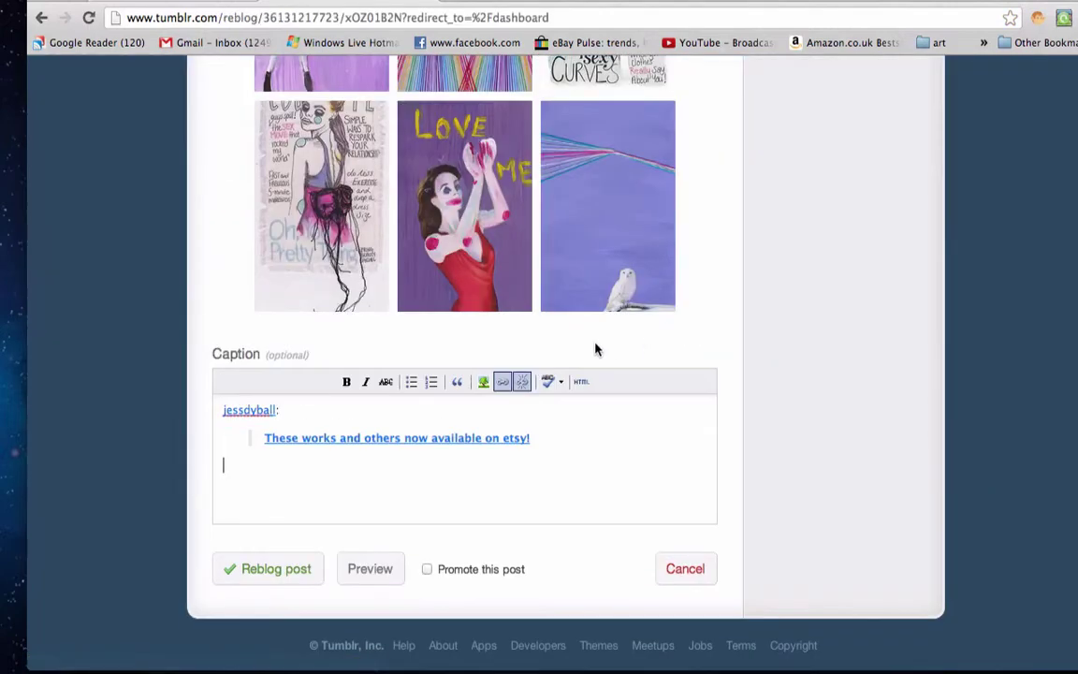
pyautogui.scroll(10, 533, 299)
pyautogui.click(44, 18)
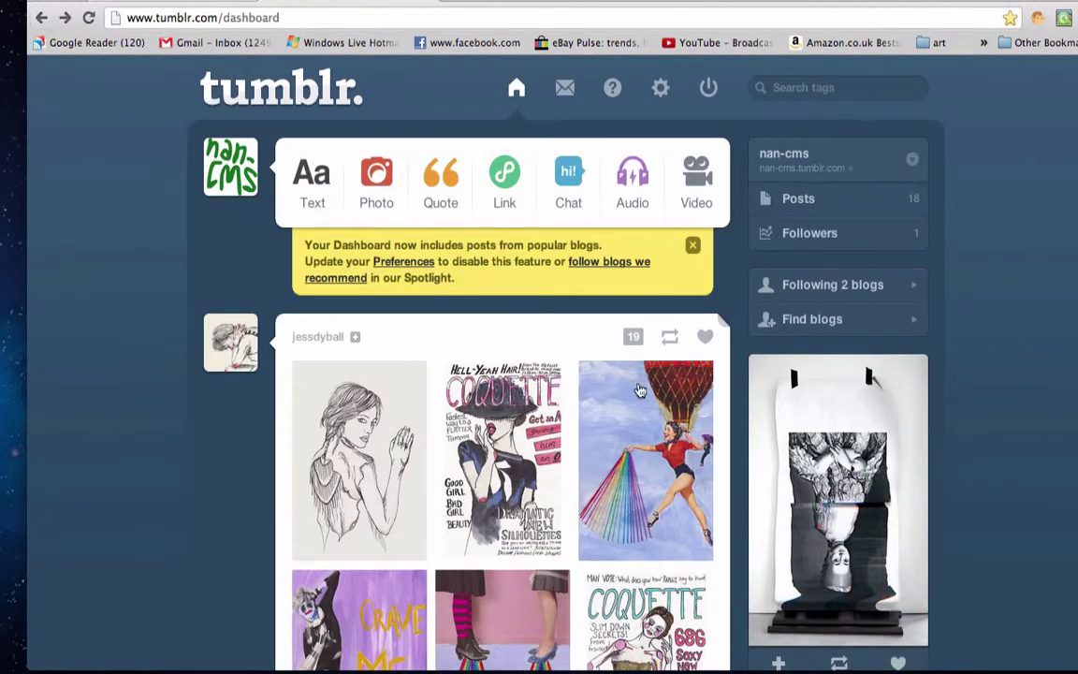
# Browse the dashboard feed of posts from followed and popular blogs, and return to its start
pyautogui.scroll(-10, 418, 347)
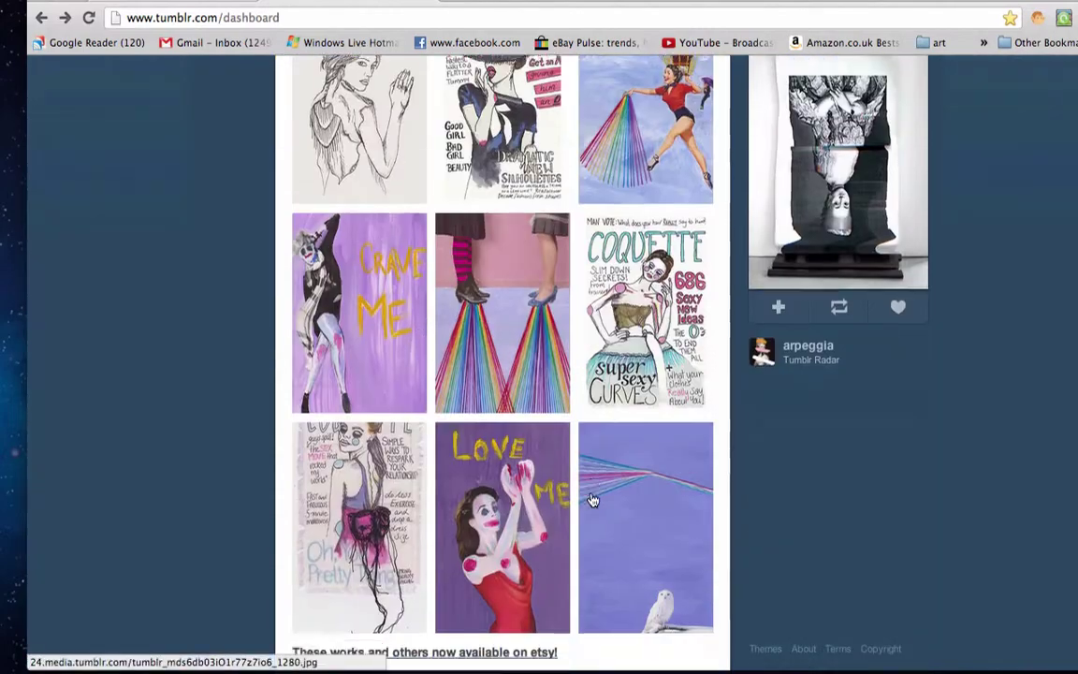
pyautogui.scroll(-10, 488, 219)
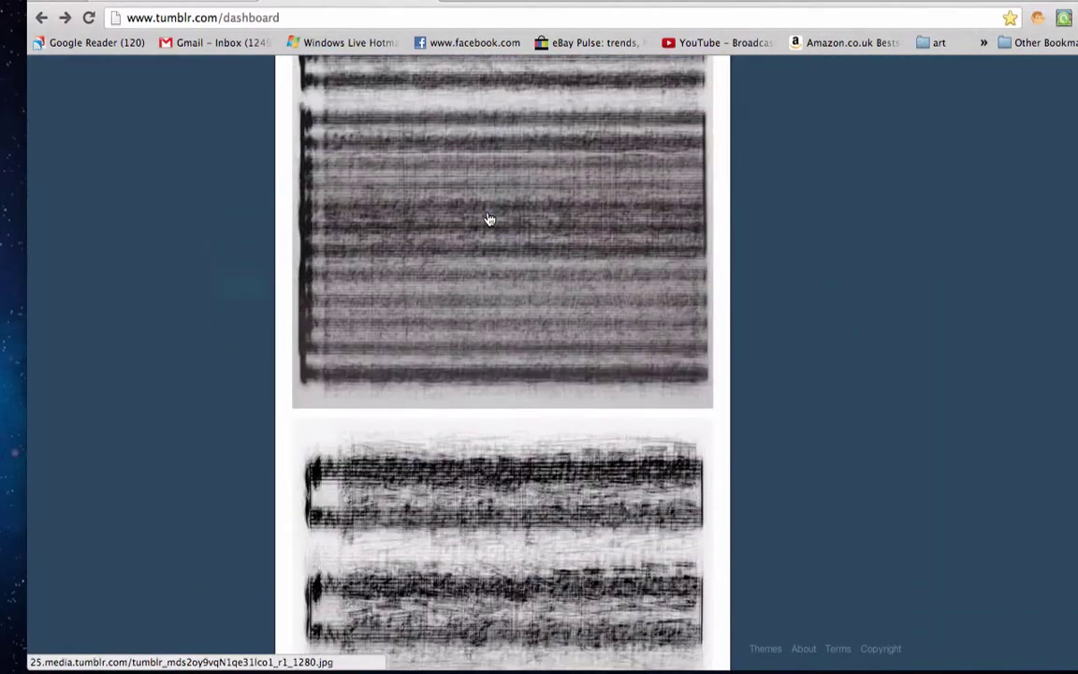
pyautogui.scroll(20, 494, 222)
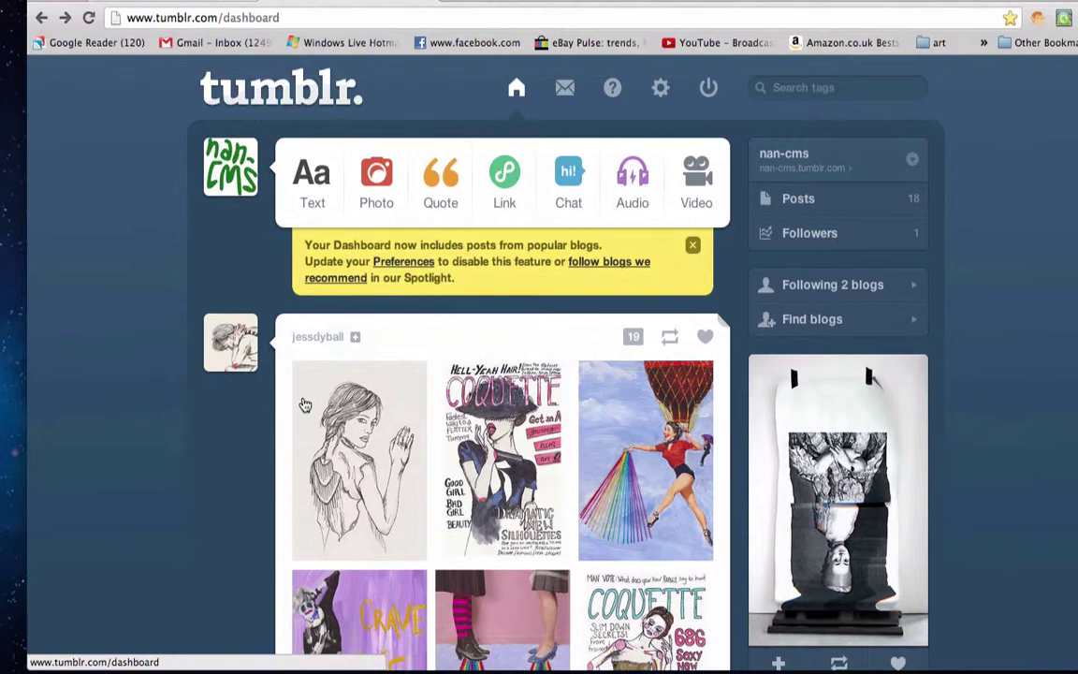
pyautogui.scroll(-10, 379, 374)
pyautogui.scroll(12, 347, 321)
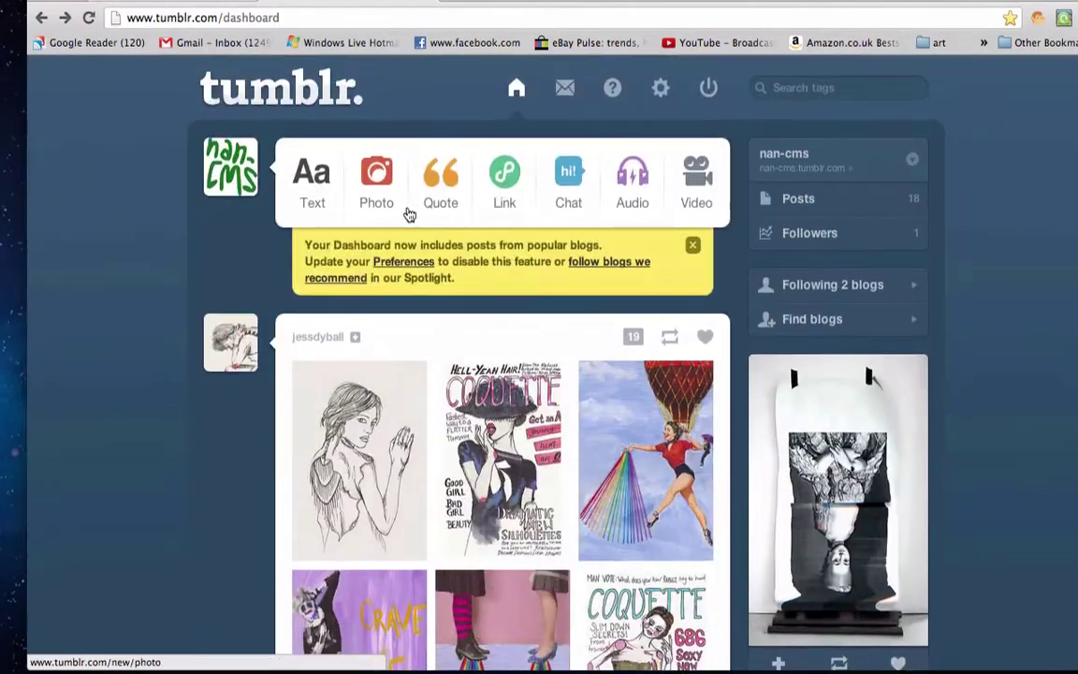
pyautogui.scroll(-15, 408, 213)
pyautogui.scroll(-10, 408, 213)
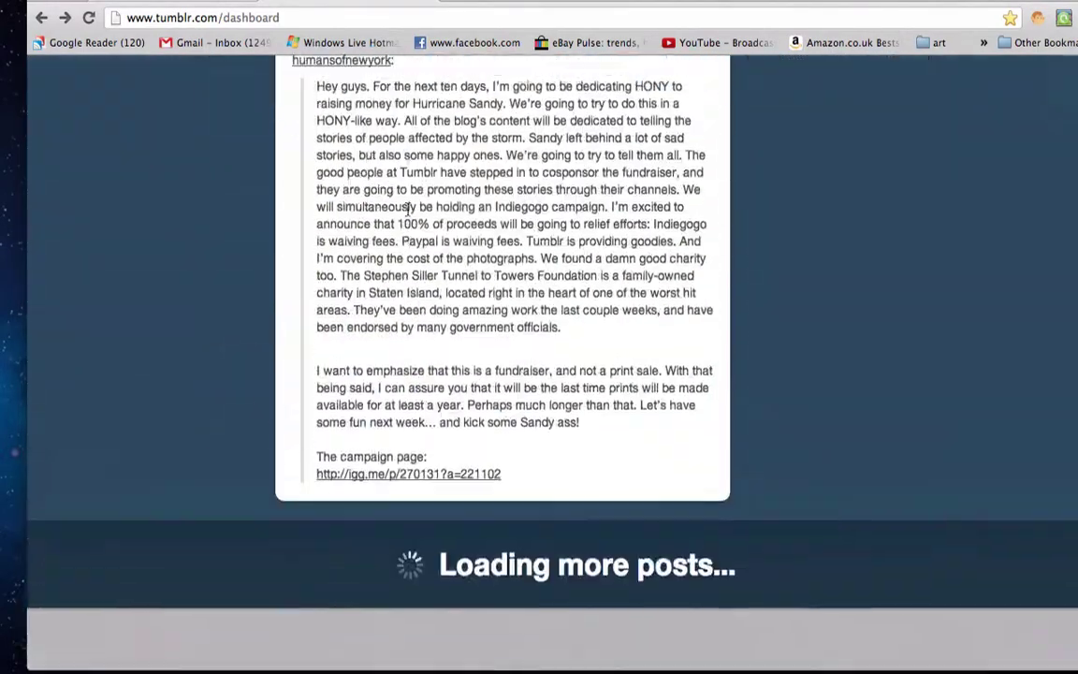
pyautogui.scroll(20, 406, 212)
pyautogui.scroll(-5, 477, 483)
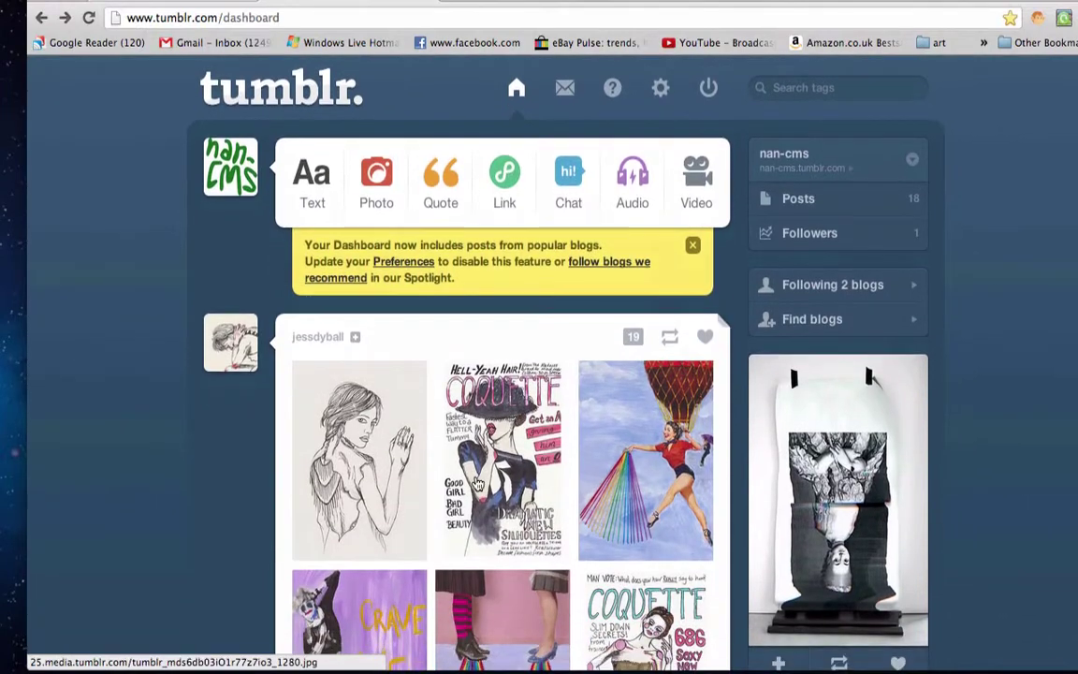
pyautogui.scroll(5, 674, 258)
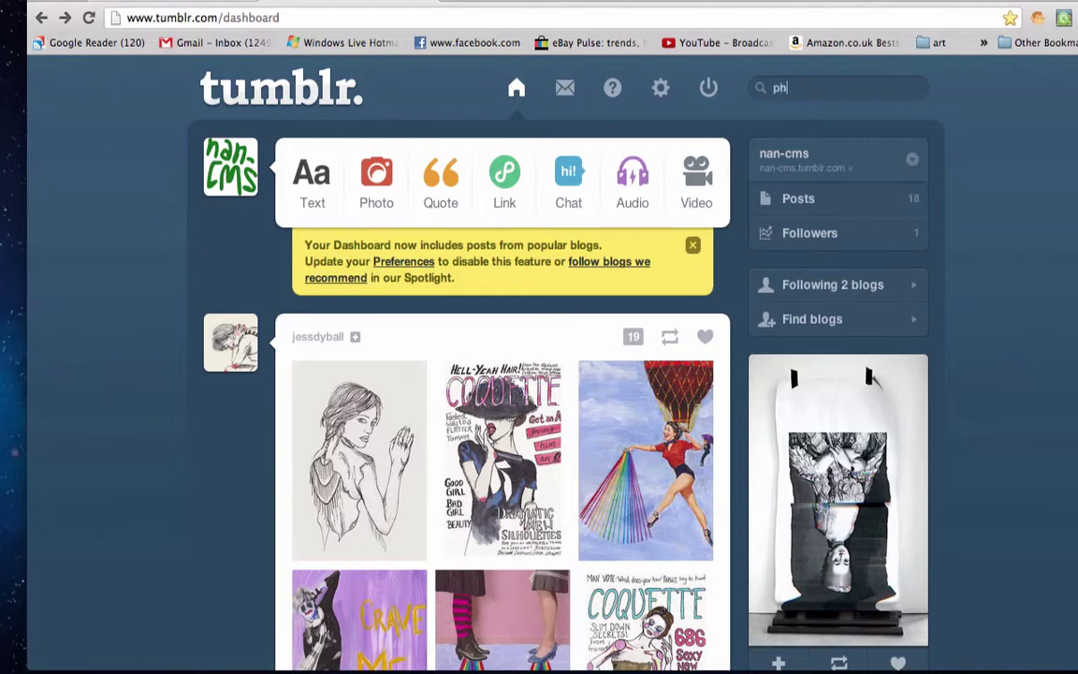
# Clear the partial entry in the tag search and search Tumblr for the tag "art"
pyautogui.press('BackSpace')
pyautogui.press('BackSpace')
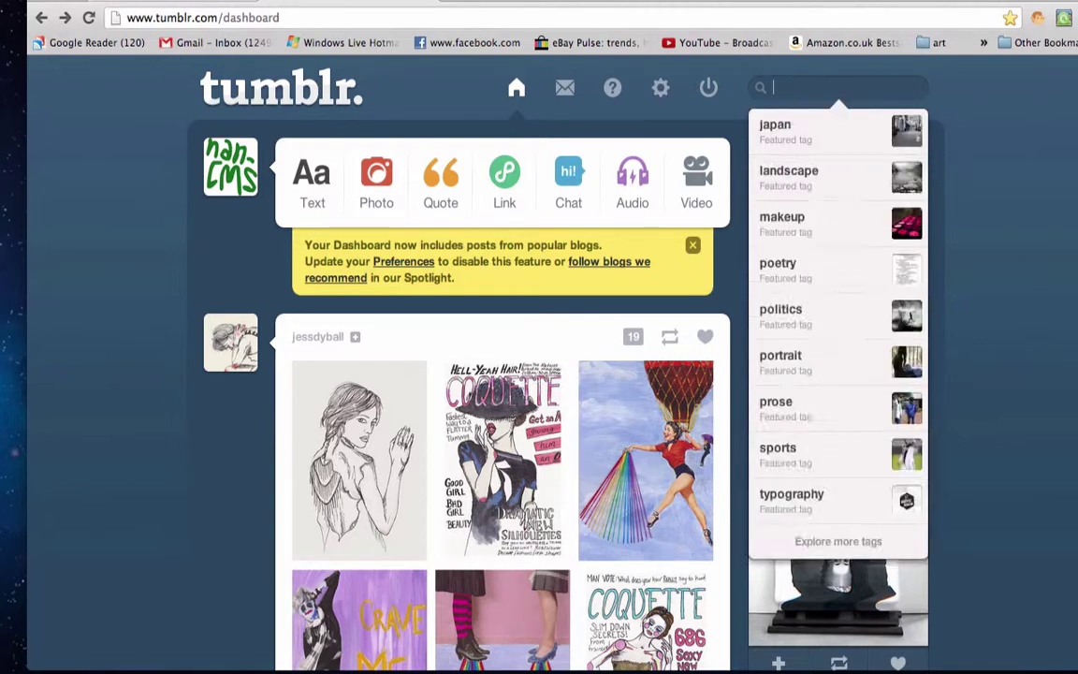
pyautogui.write('art')
pyautogui.press('Return')
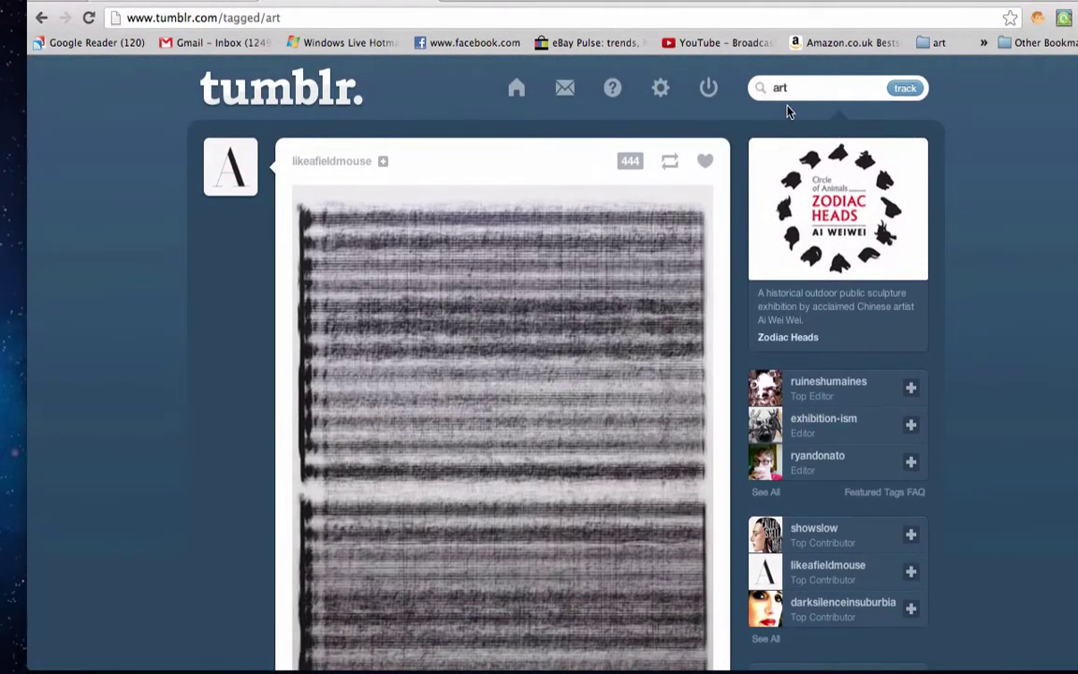
# Look through the posts tagged "art" and return to the start of the results
pyautogui.scroll(-5, 424, 282)
pyautogui.scroll(-15, 424, 282)
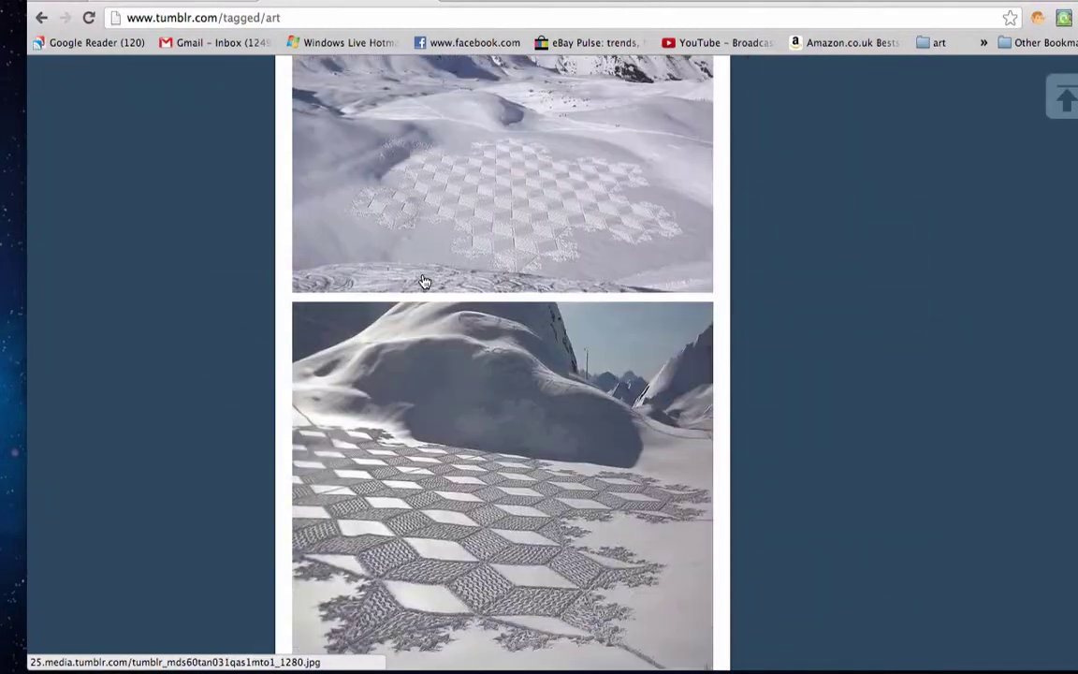
pyautogui.scroll(4, 424, 281)
pyautogui.scroll(-8, 510, 373)
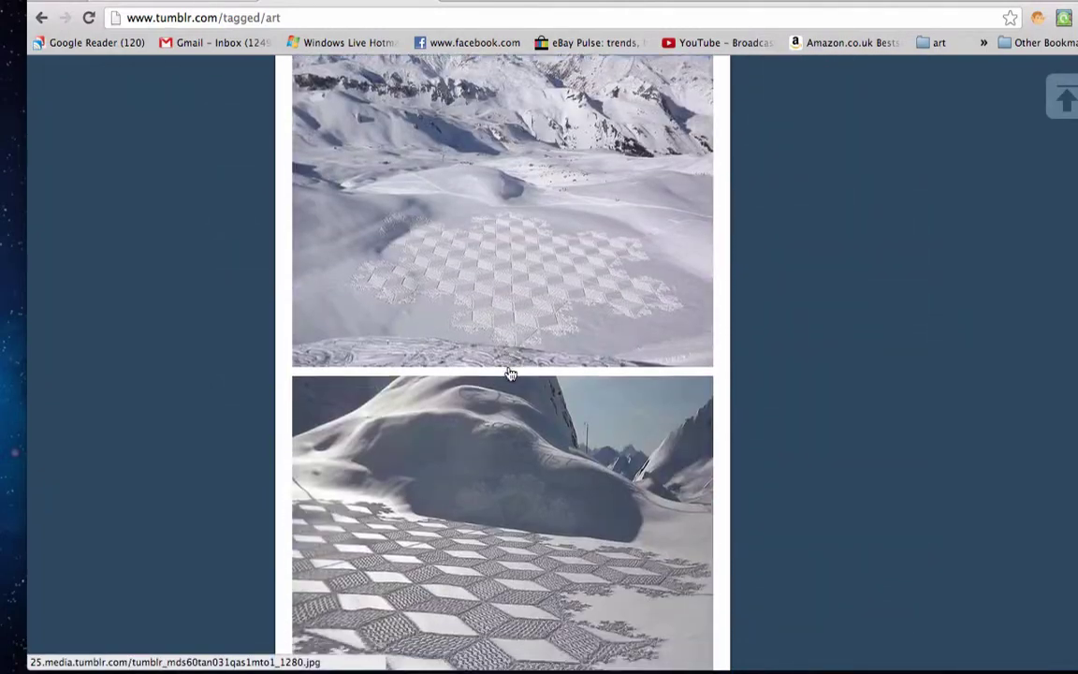
pyautogui.scroll(-20, 510, 374)
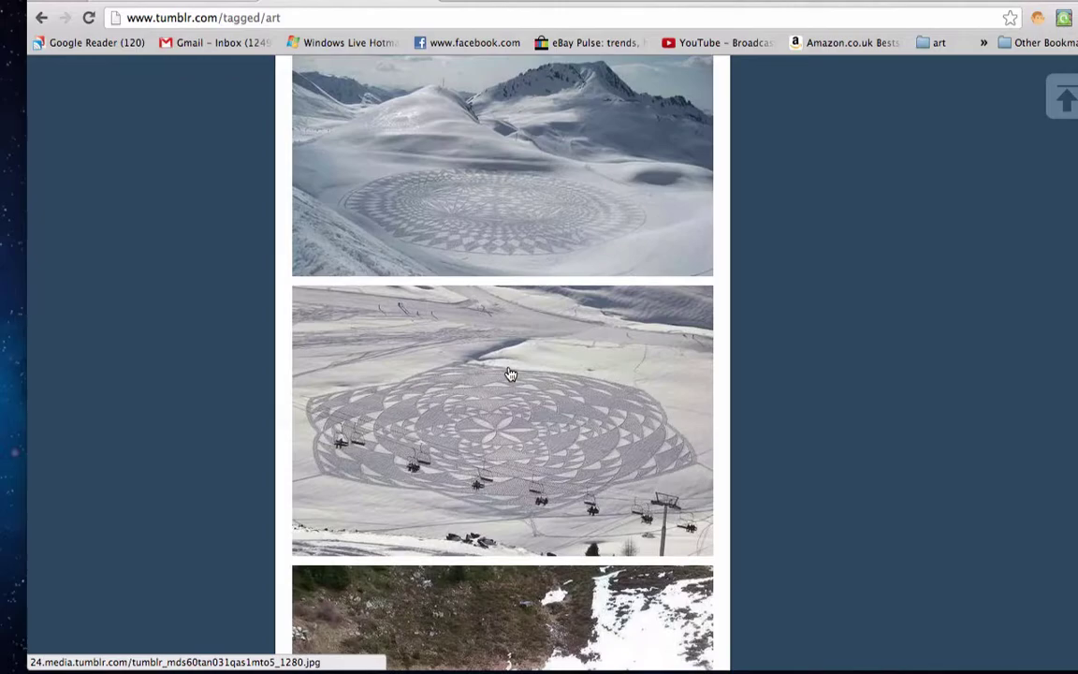
pyautogui.scroll(-15, 510, 373)
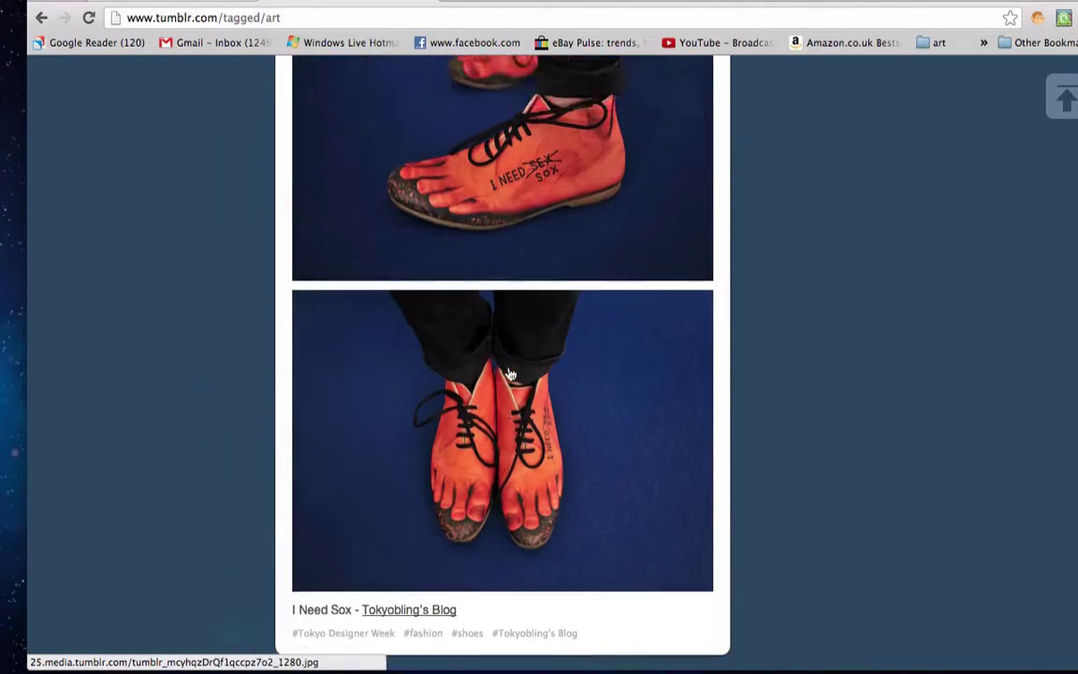
pyautogui.scroll(20, 510, 374)
pyautogui.scroll(20, 510, 374)
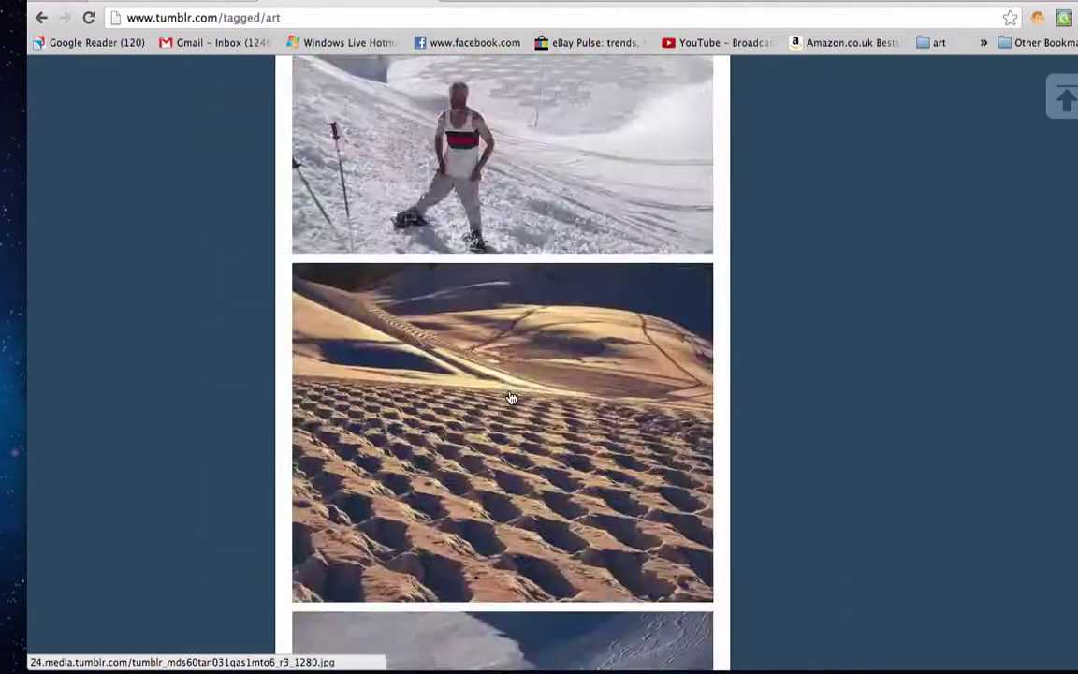
pyautogui.scroll(10, 778, 311)
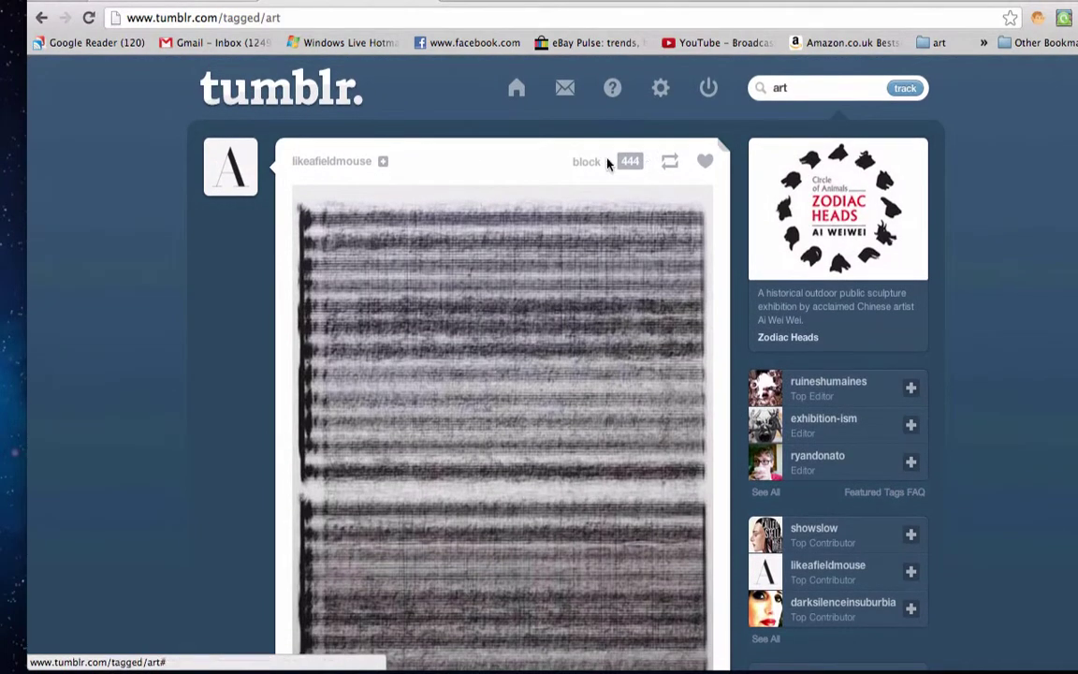
# Start a photo post from the dashboard, tag it "photo", and check the blog's sidebar links before returning to the form
pyautogui.click(802, 98)
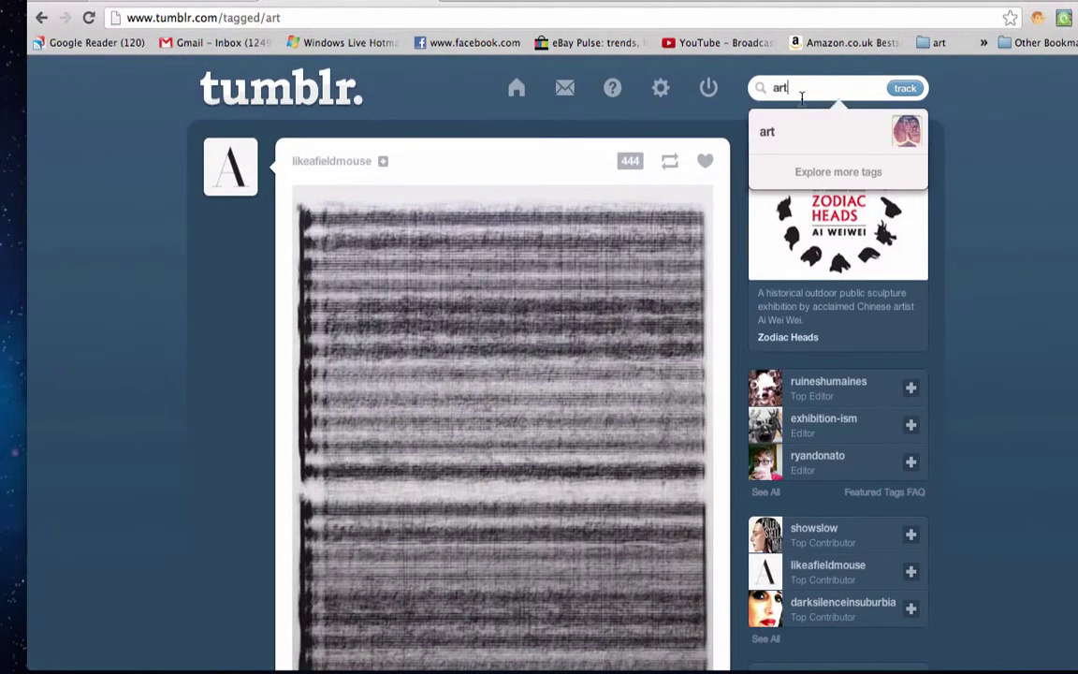
pyautogui.click(510, 98)
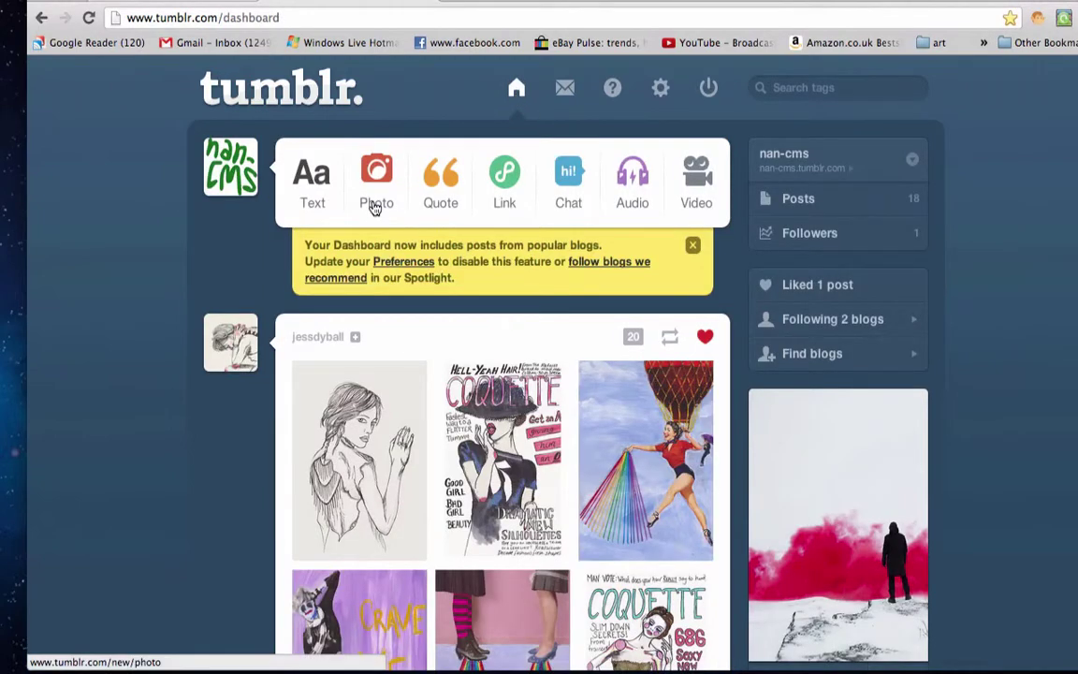
pyautogui.click(374, 207)
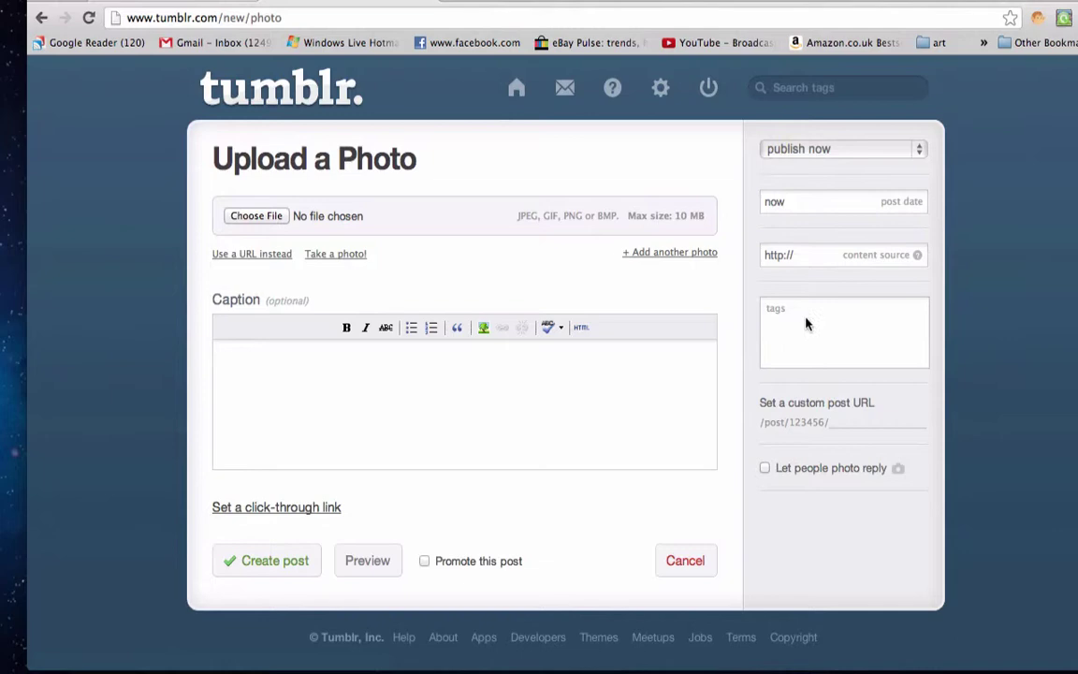
pyautogui.click(805, 314)
pyautogui.write('t')
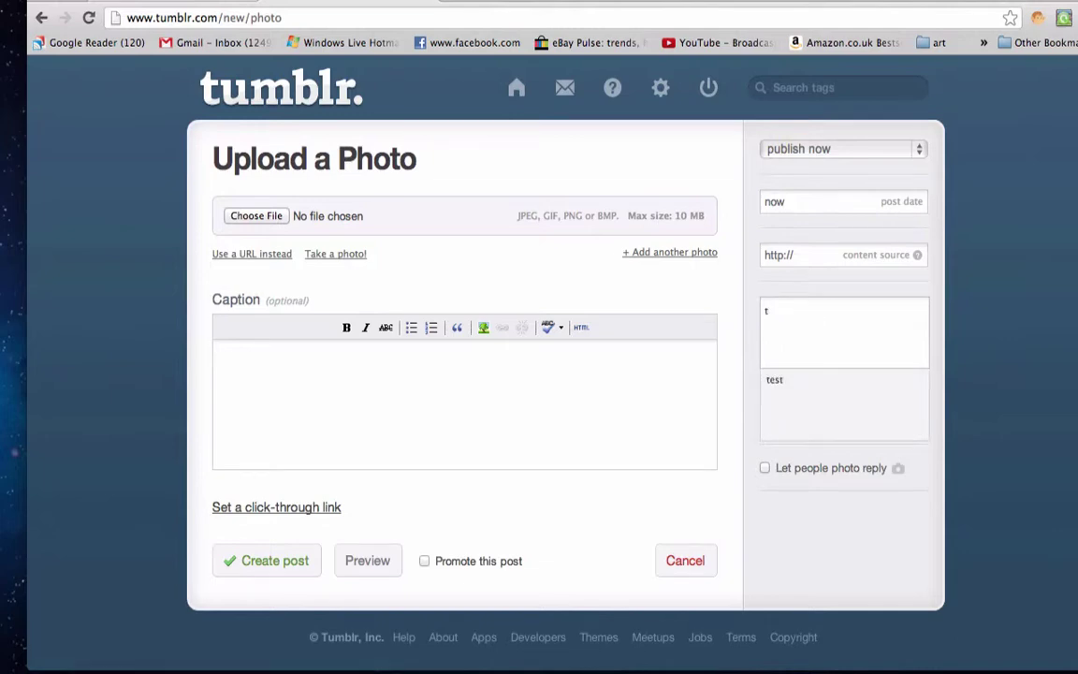
pyautogui.press('BackSpace')
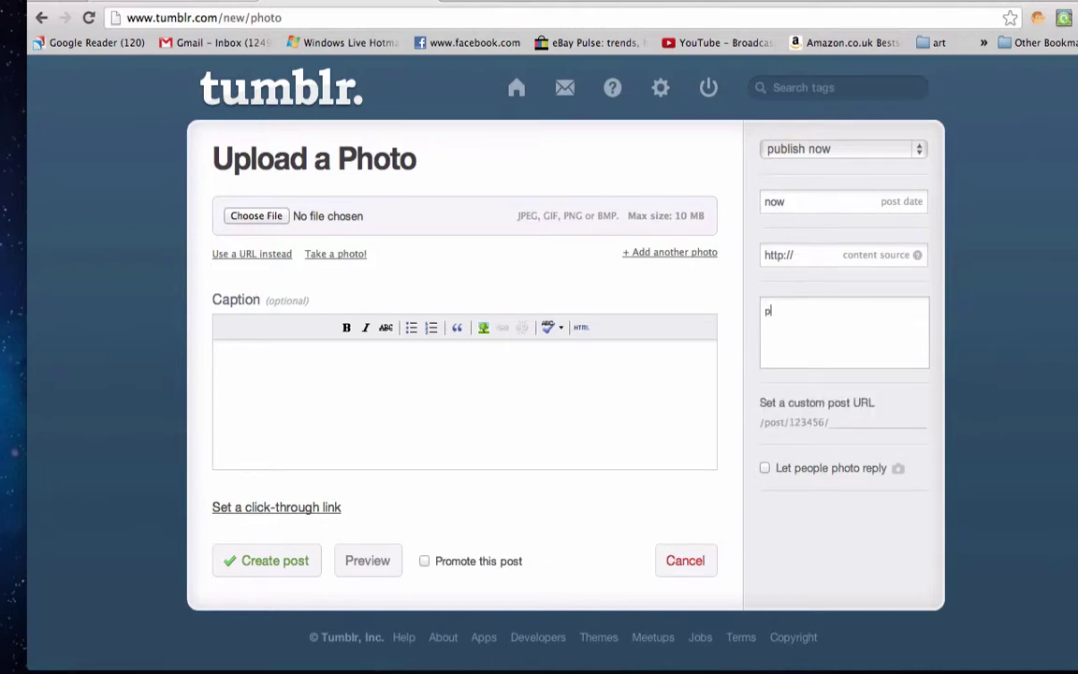
pyautogui.click(159, 5)
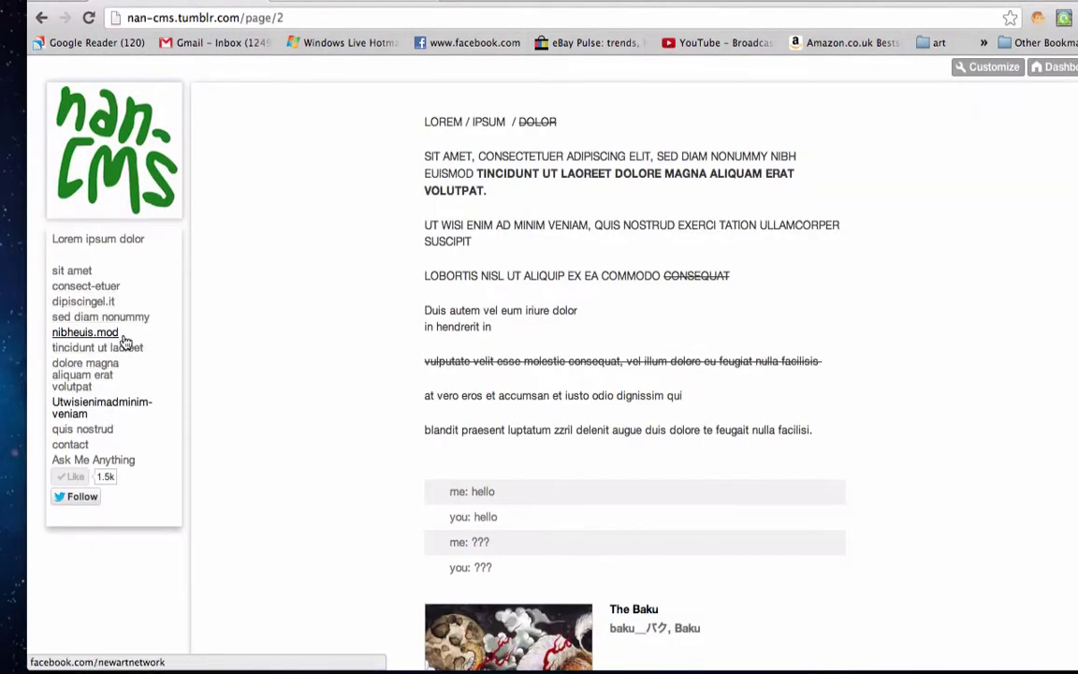
pyautogui.click(349, 3)
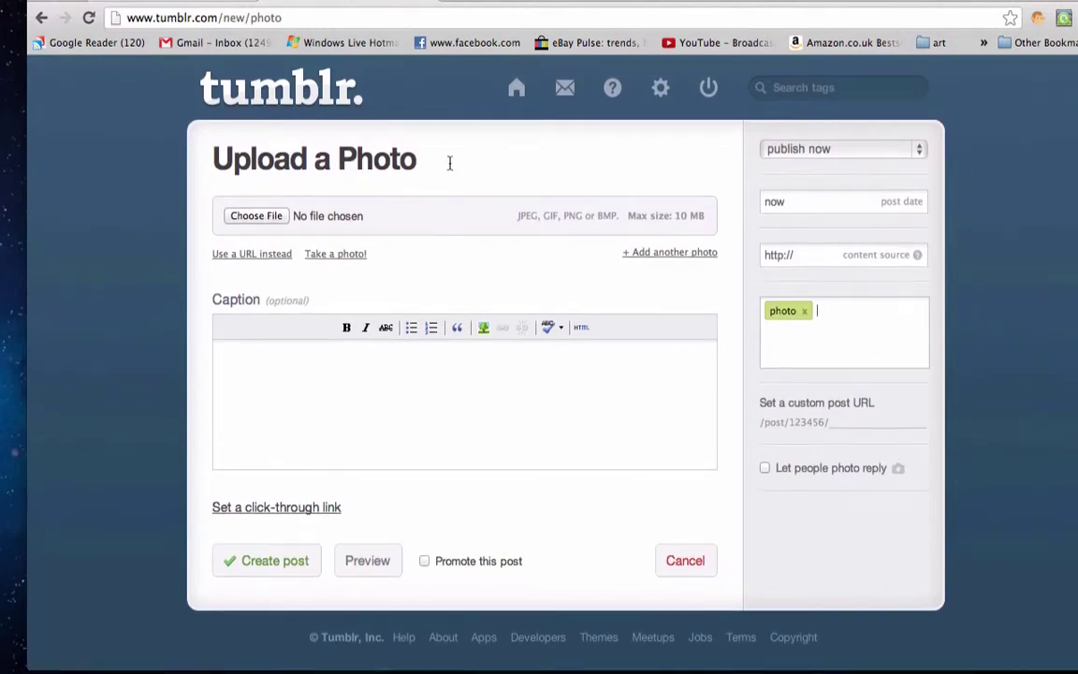
# Highlight the text post on page 2 of the blog, and open the nan-cms blog's settings from the Tumblr account settings
pyautogui.click(664, 92)
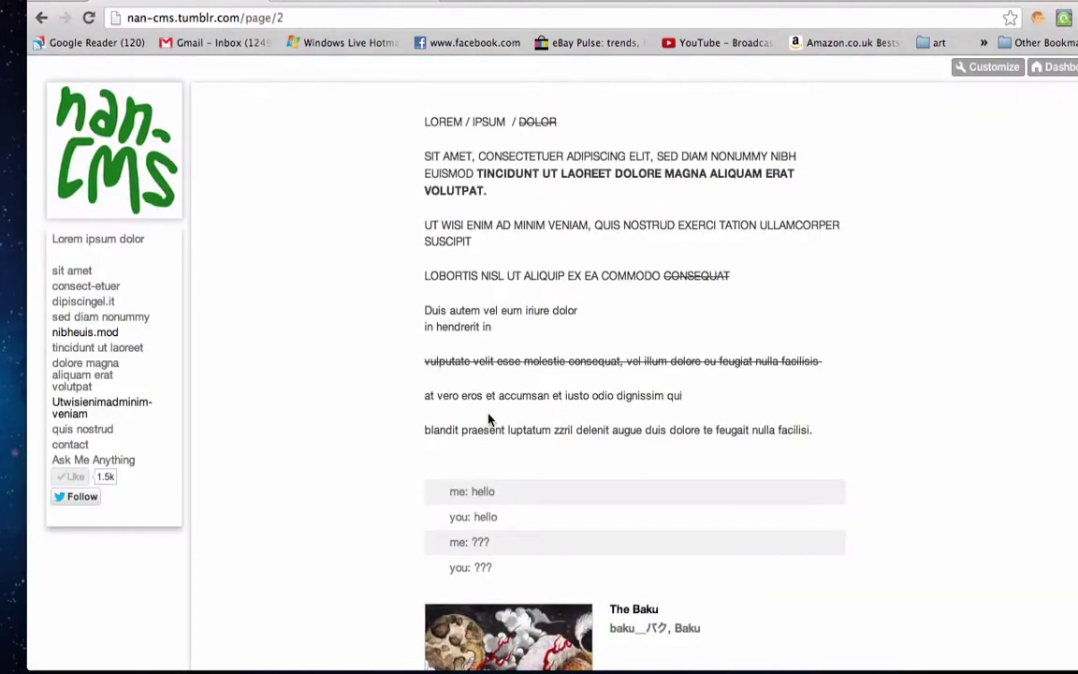
pyautogui.moveTo(419, 118); pyautogui.dragTo(731, 205)
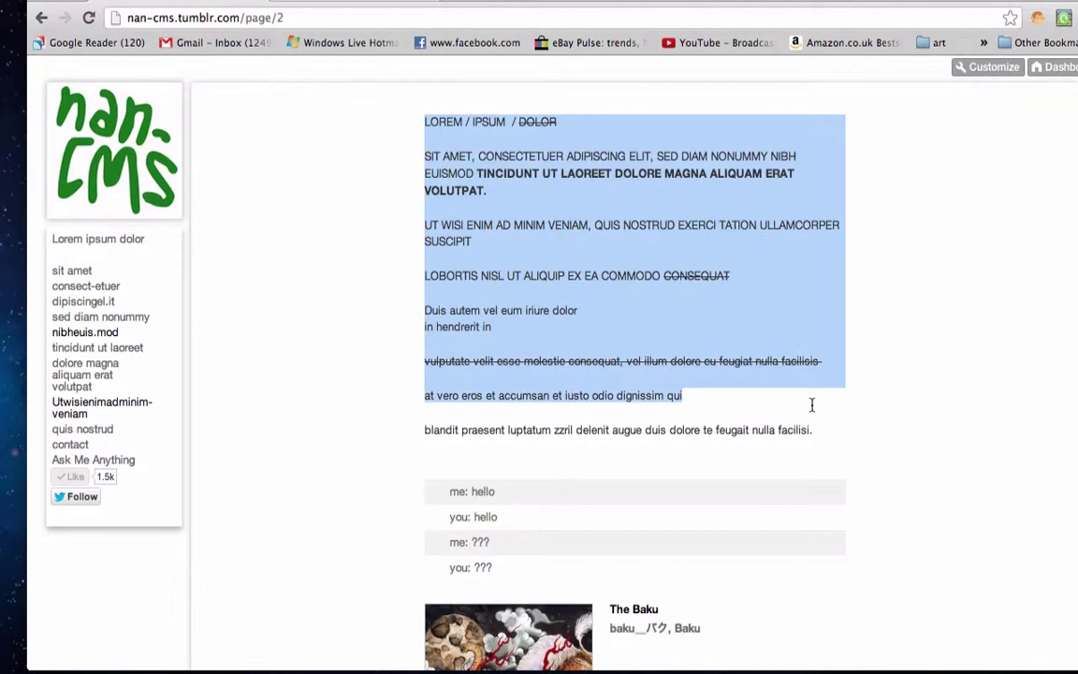
pyautogui.moveTo(811, 405); pyautogui.dragTo(813, 411)
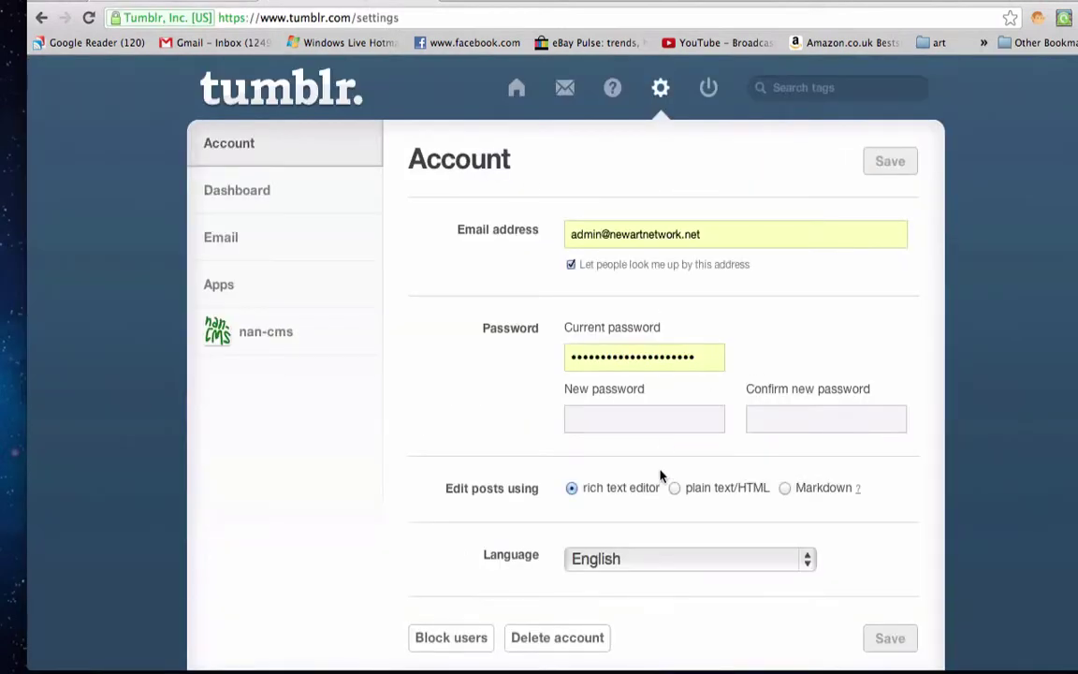
pyautogui.click(280, 335)
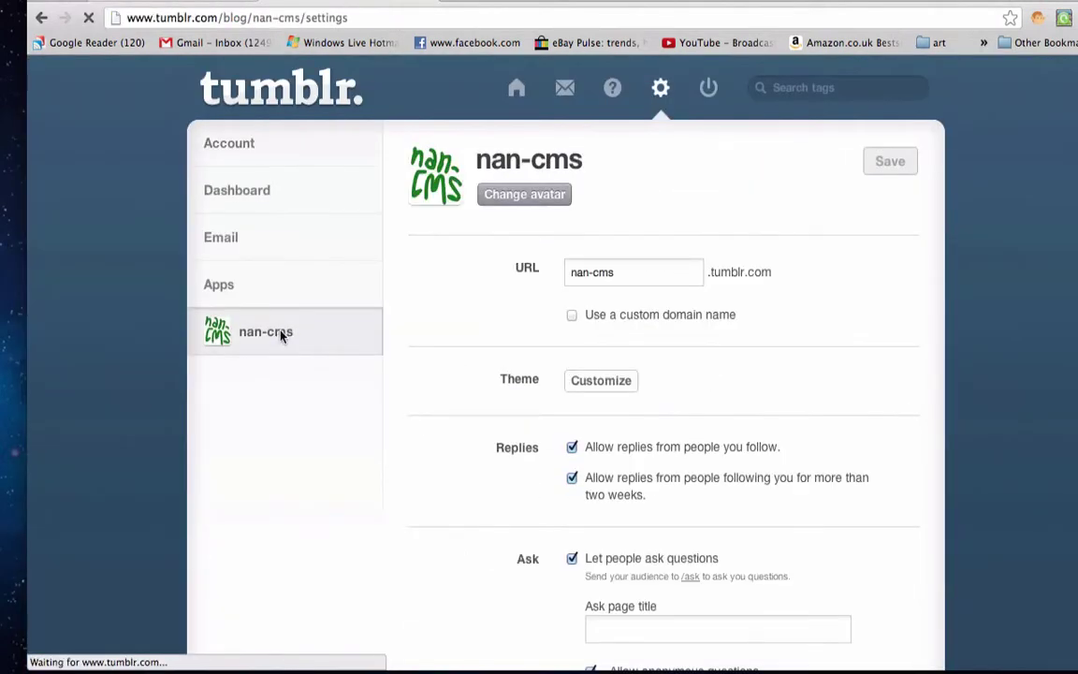
# Look over the upper part of the nan-cms blog settings and highlight the blog name in the URL setting
pyautogui.scroll(-1, 464, 328)
pyautogui.scroll(-4, 464, 329)
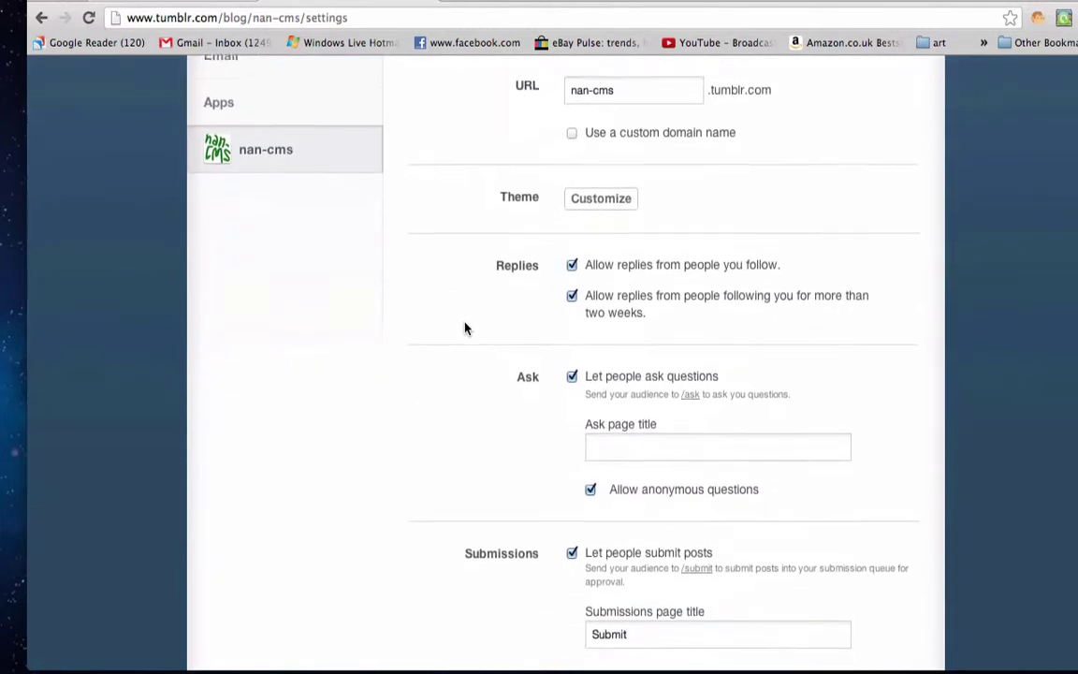
pyautogui.scroll(5, 591, 281)
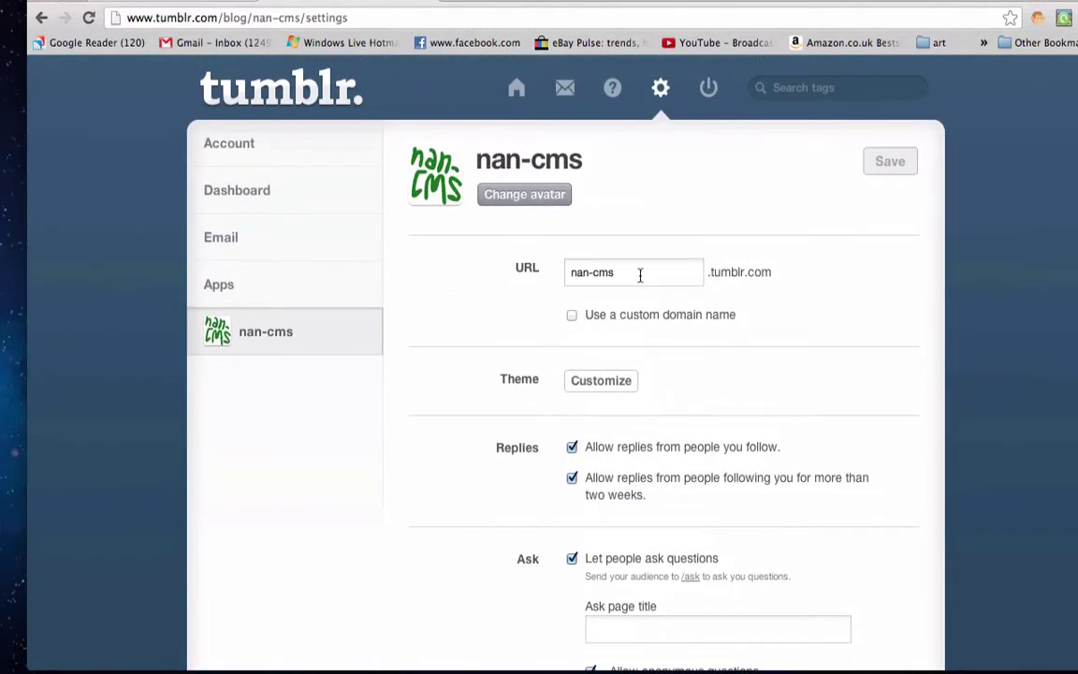
pyautogui.moveTo(632, 272); pyautogui.dragTo(564, 272)
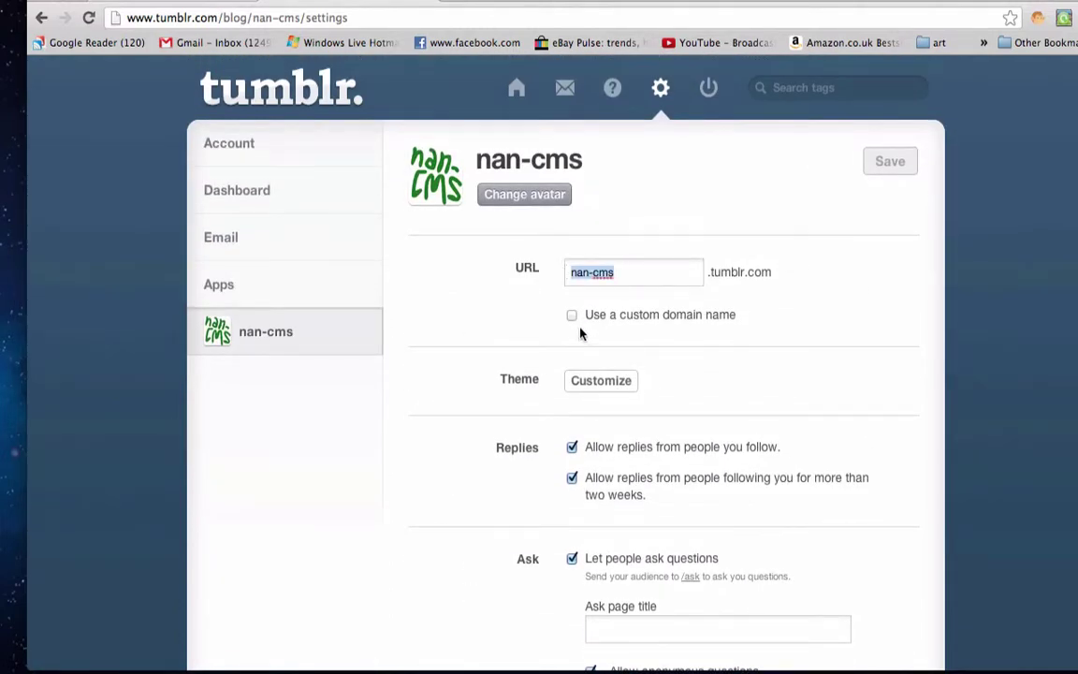
# Try enabling the blog's custom domain name option and turn it off again
pyautogui.click(571, 316)
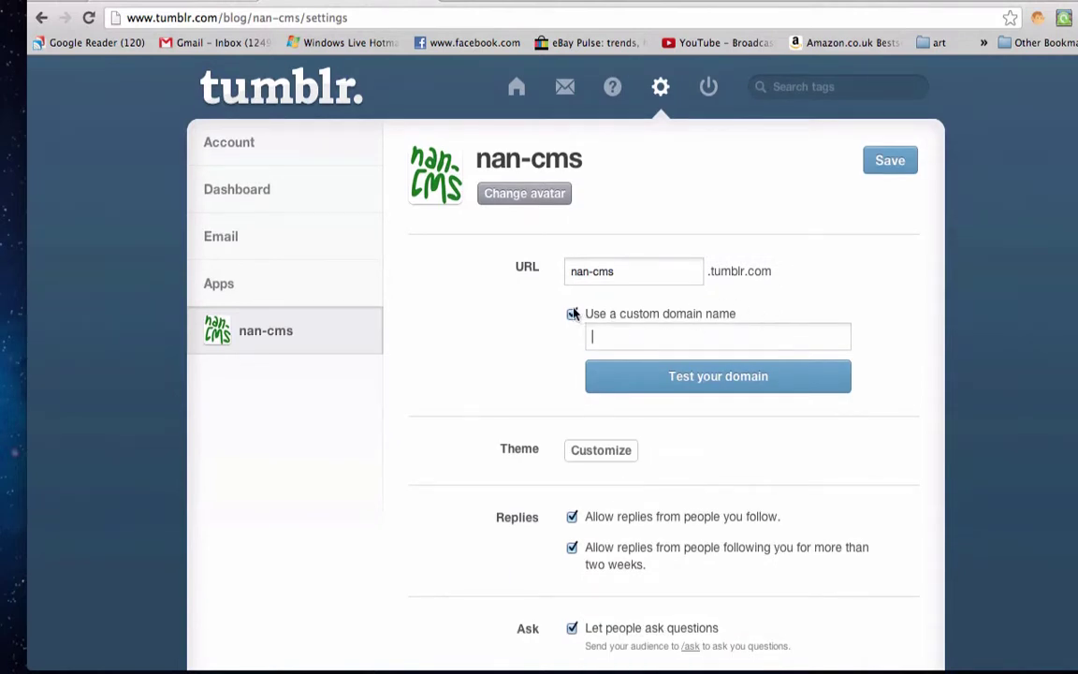
pyautogui.click(573, 316)
pyautogui.click(572, 315)
pyautogui.click(573, 315)
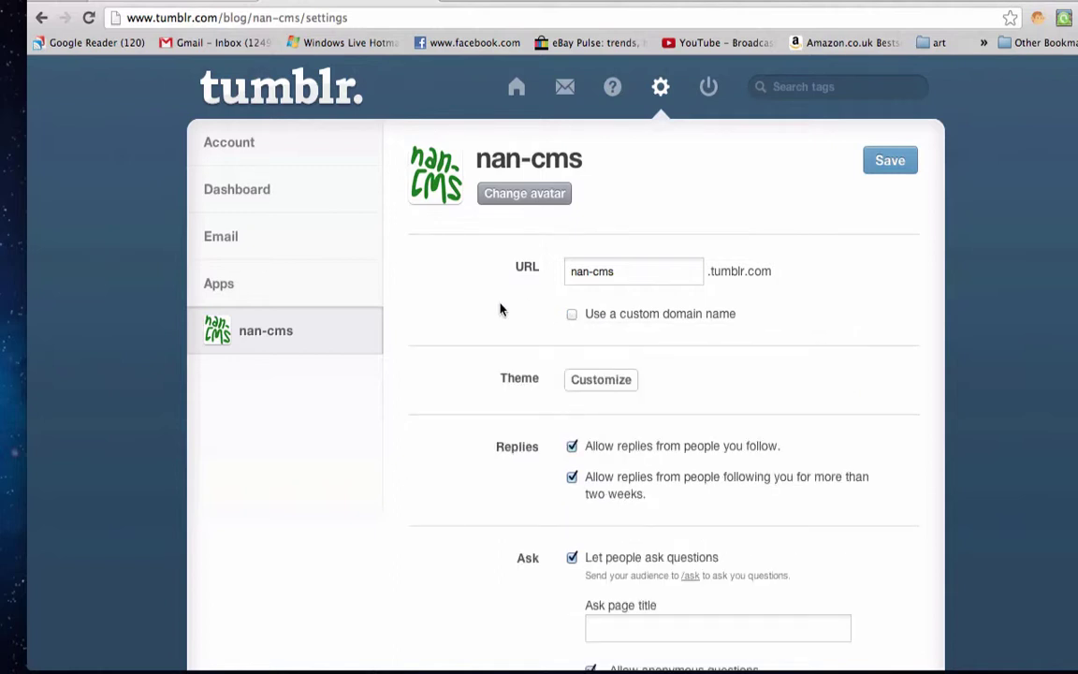
# Review the blog's replies, ask, submissions and queue settings, highlighting the Queue heading and clearing the highlight
pyautogui.scroll(-3, 501, 309)
pyautogui.scroll(-2, 521, 280)
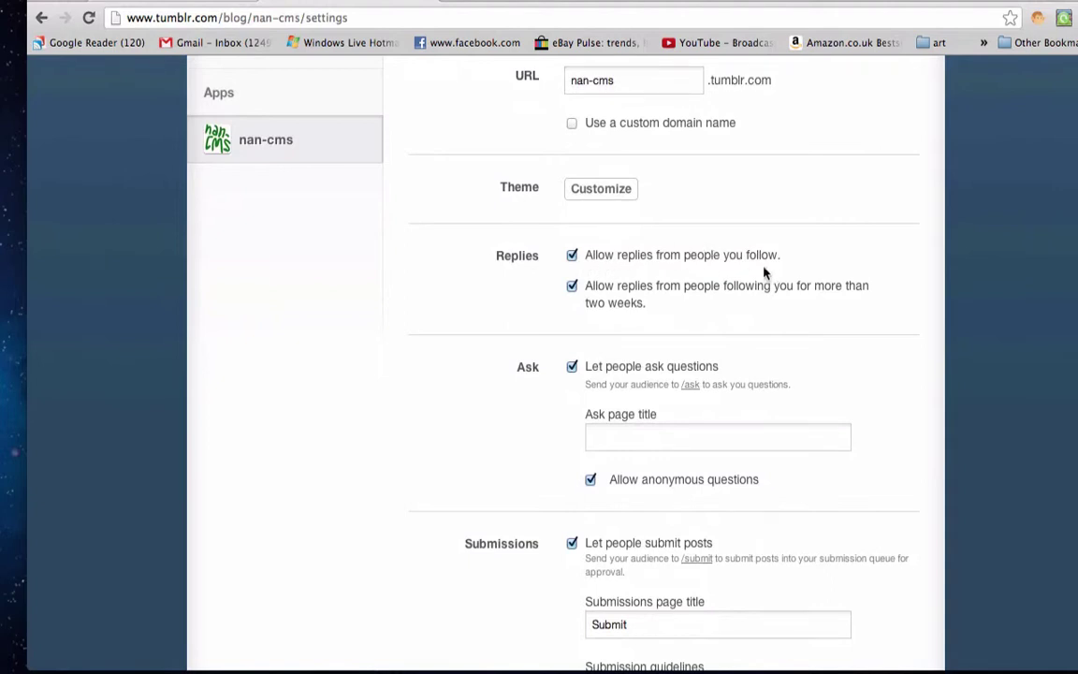
pyautogui.scroll(-5, 648, 277)
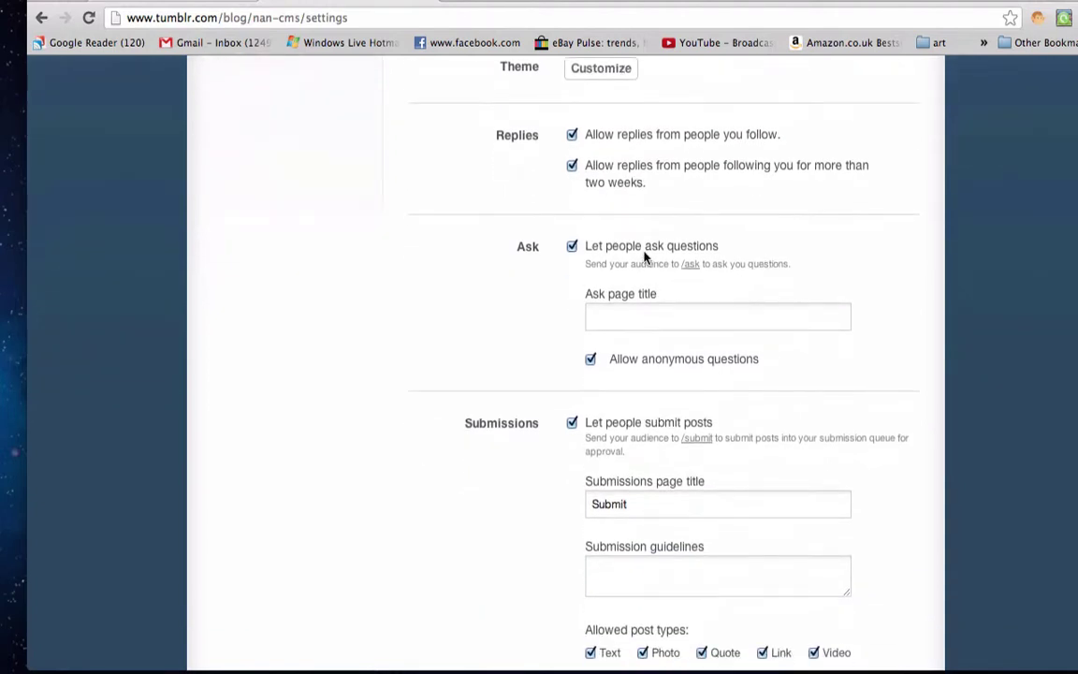
pyautogui.scroll(-1, 635, 322)
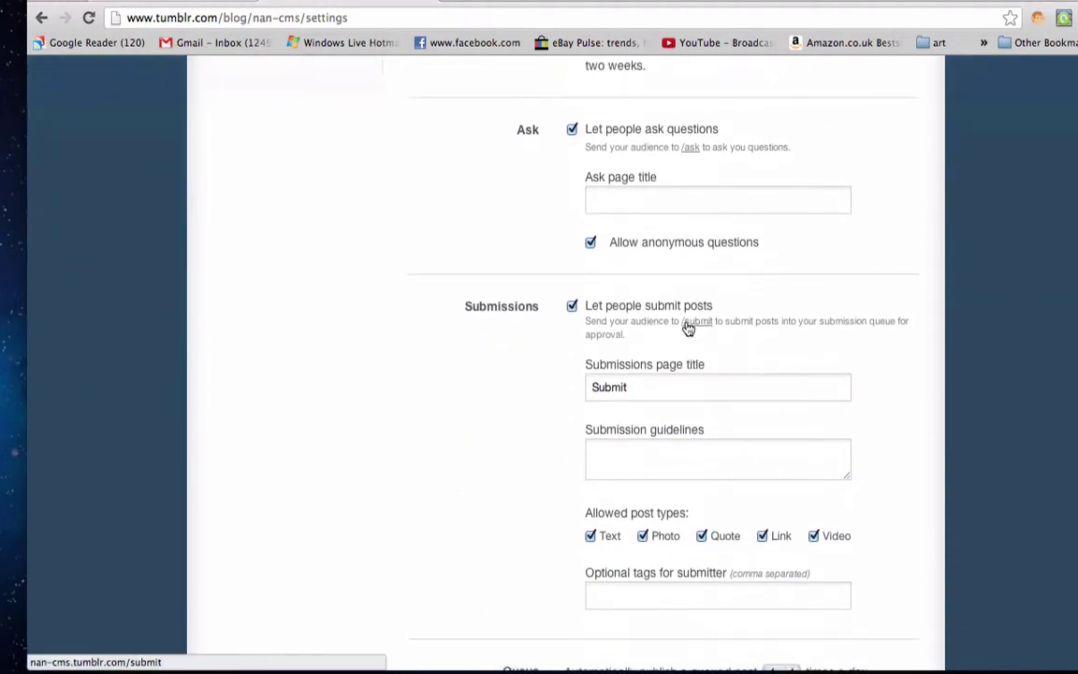
pyautogui.scroll(-8, 505, 421)
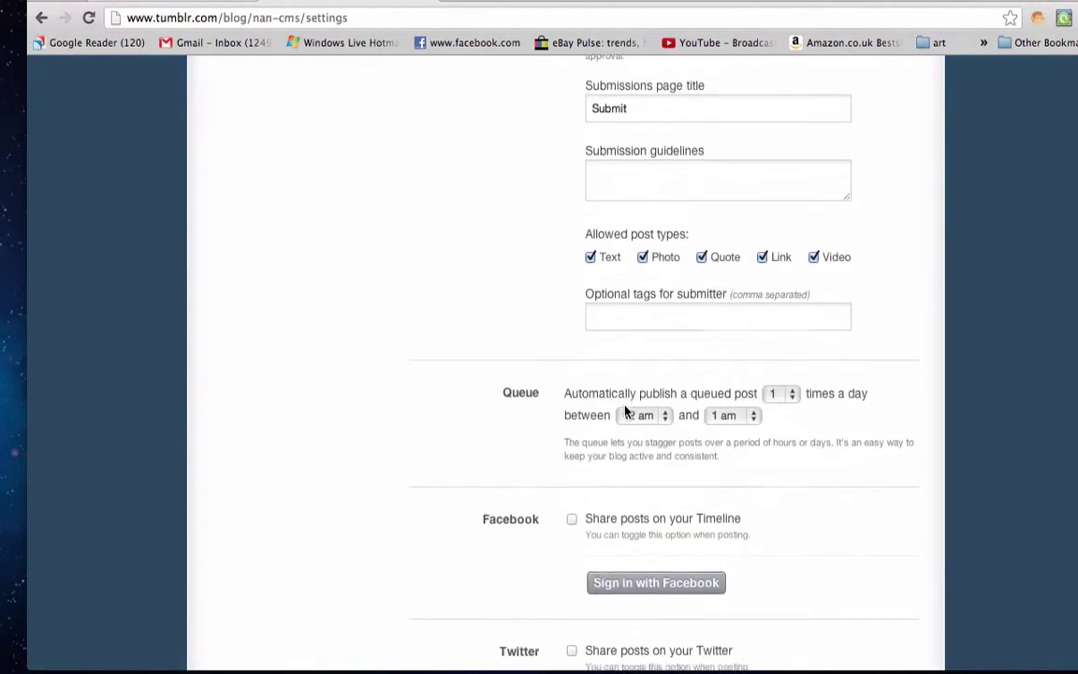
pyautogui.moveTo(539, 277); pyautogui.dragTo(506, 278)
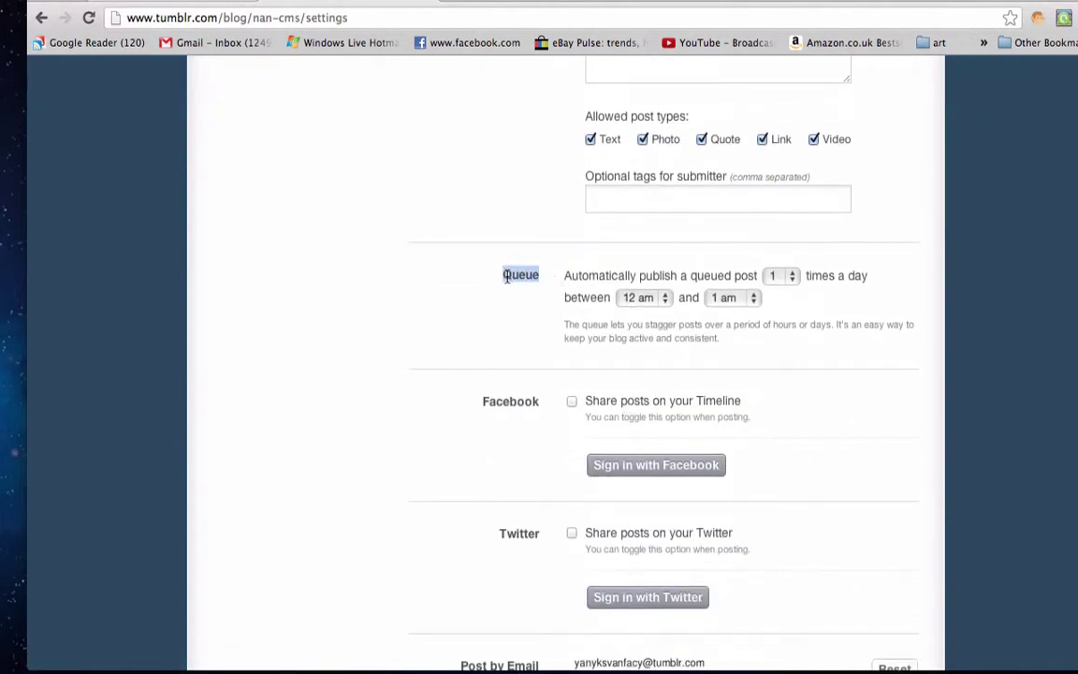
pyautogui.click(511, 273)
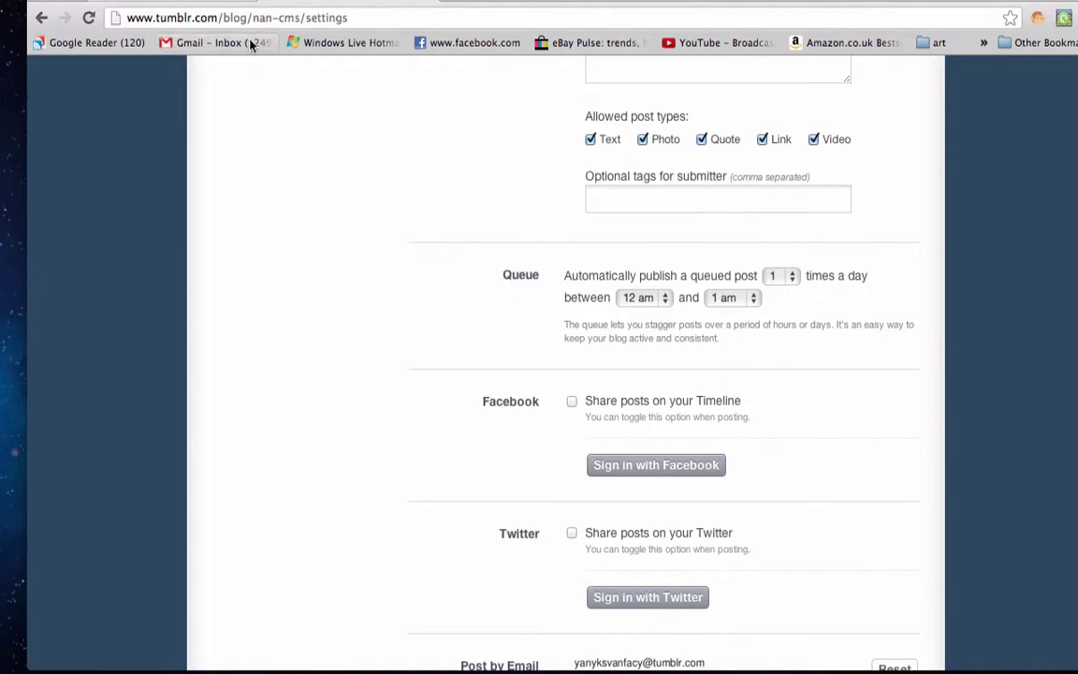
# Check the posts on page 2 of the nan-cms blog and return to the blog settings
pyautogui.click(184, 2)
pyautogui.scroll(-4, 310, 386)
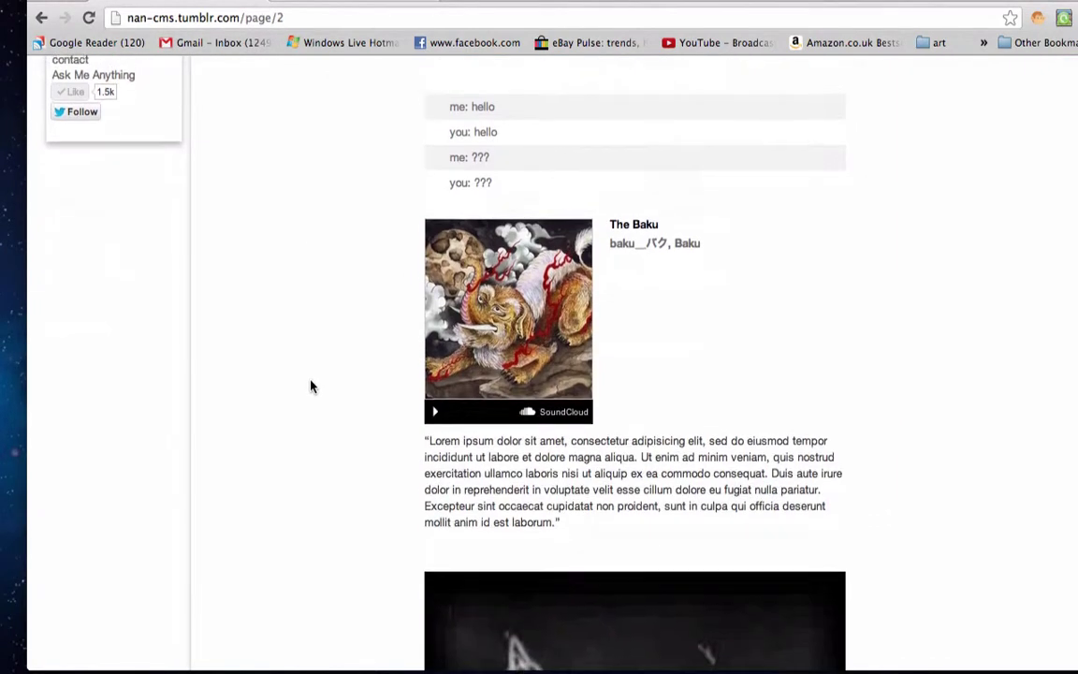
pyautogui.scroll(4, 311, 385)
pyautogui.click(378, 2)
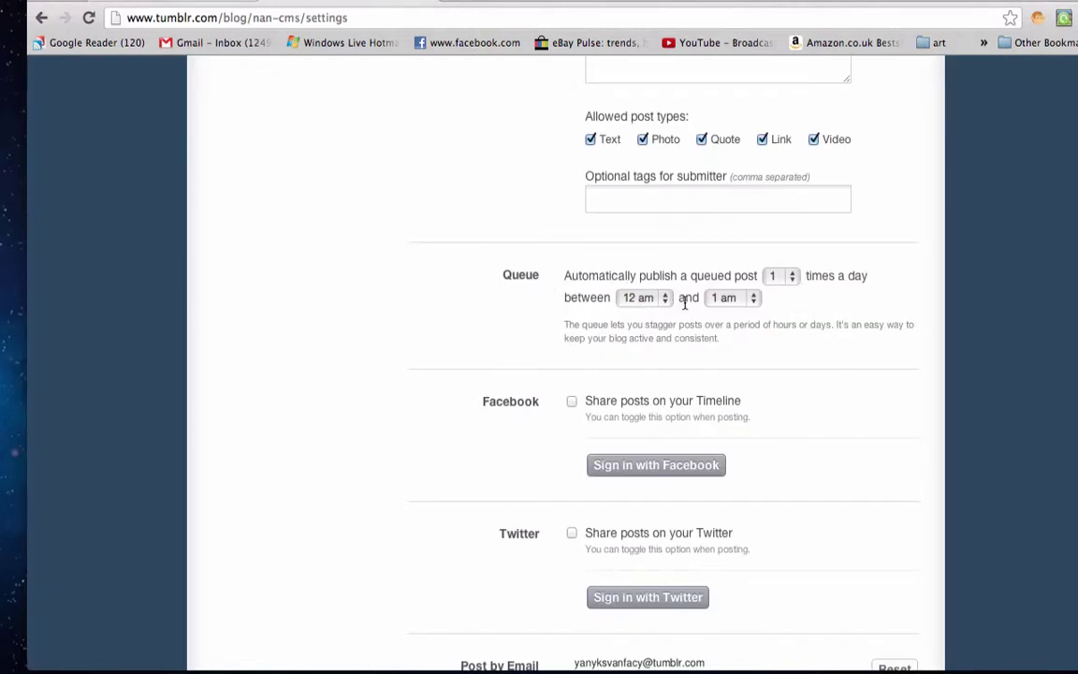
# Review the Facebook, Twitter, post by email, RSS, language, timezone and directory settings, and return to the start of the settings page
pyautogui.scroll(-1, 684, 301)
pyautogui.scroll(-3, 599, 373)
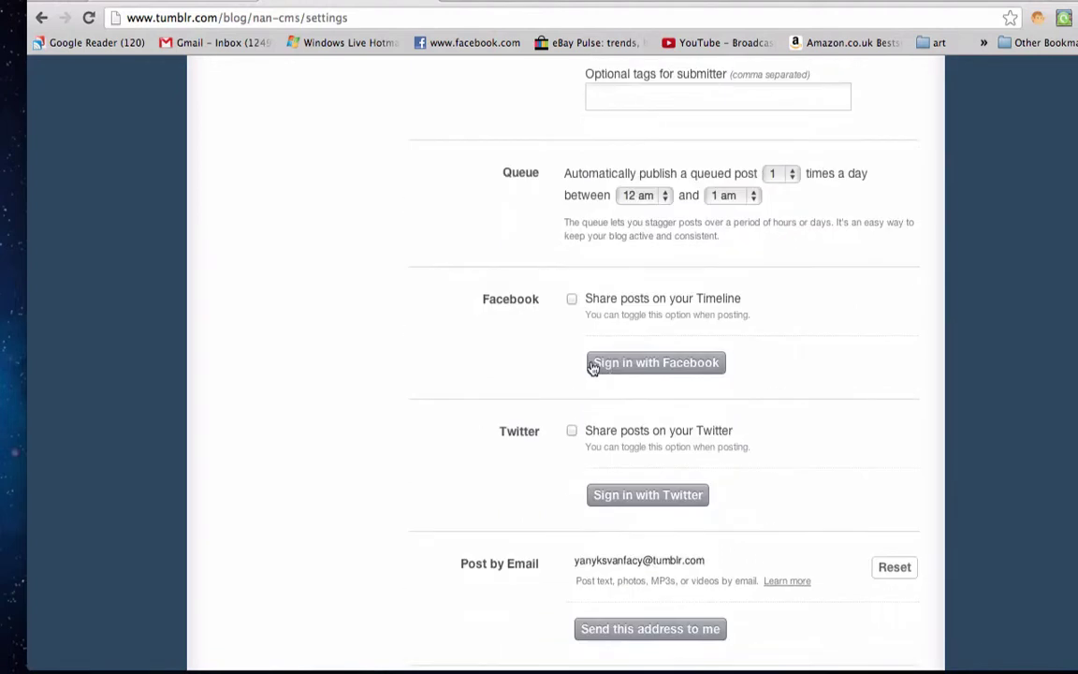
pyautogui.scroll(-5, 582, 306)
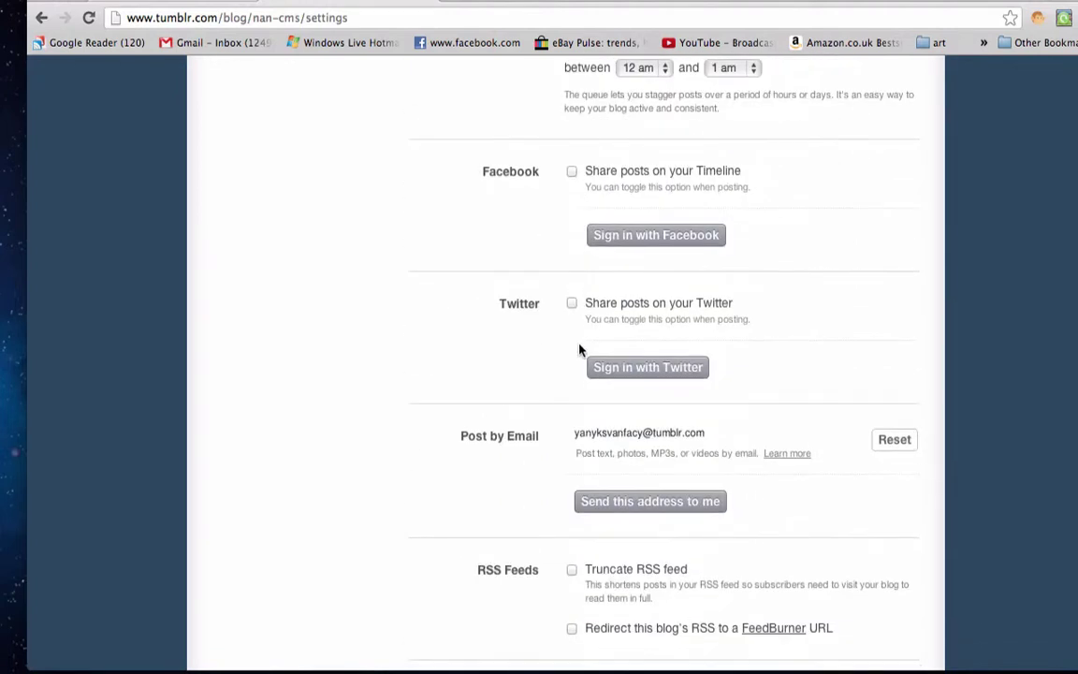
pyautogui.scroll(-4, 561, 349)
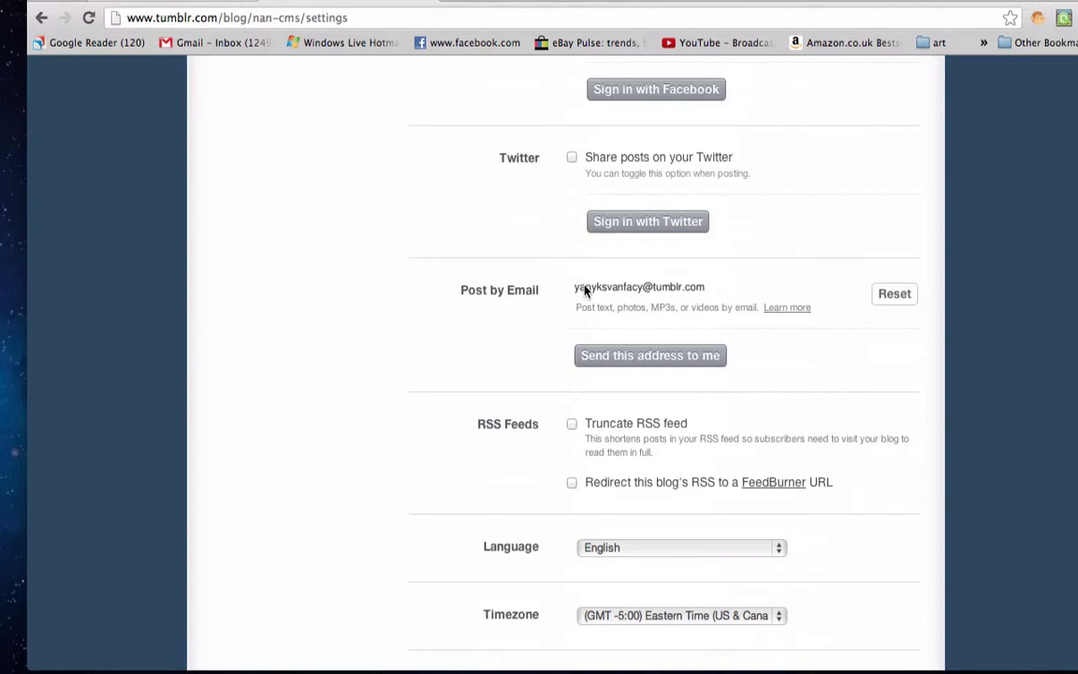
pyautogui.scroll(-4, 585, 291)
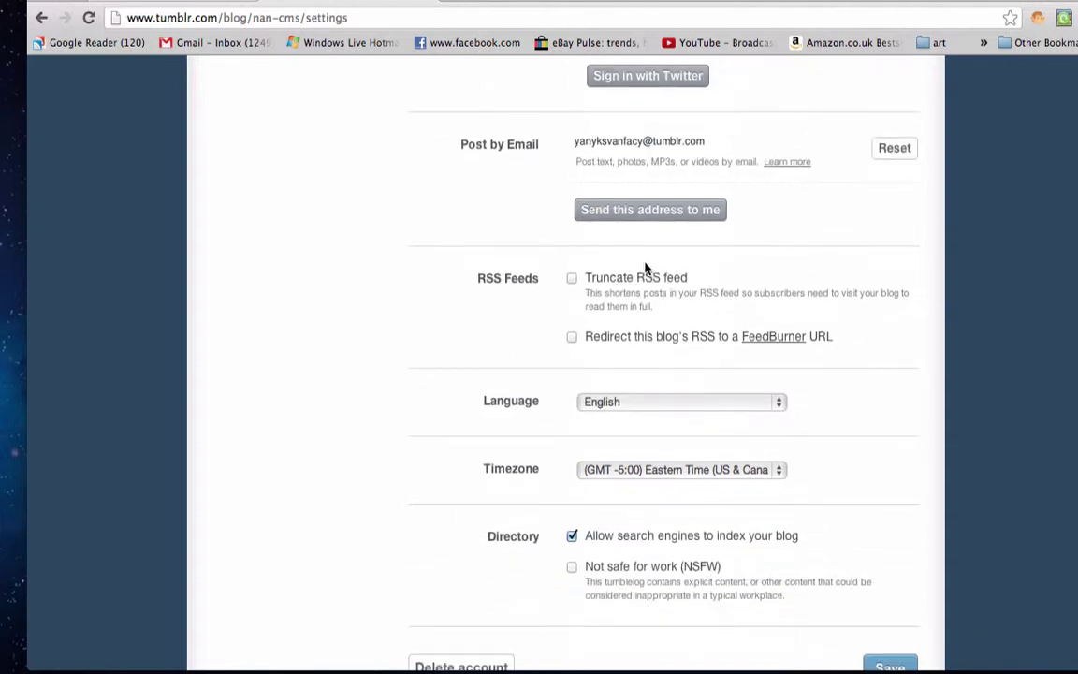
pyautogui.scroll(-3, 644, 269)
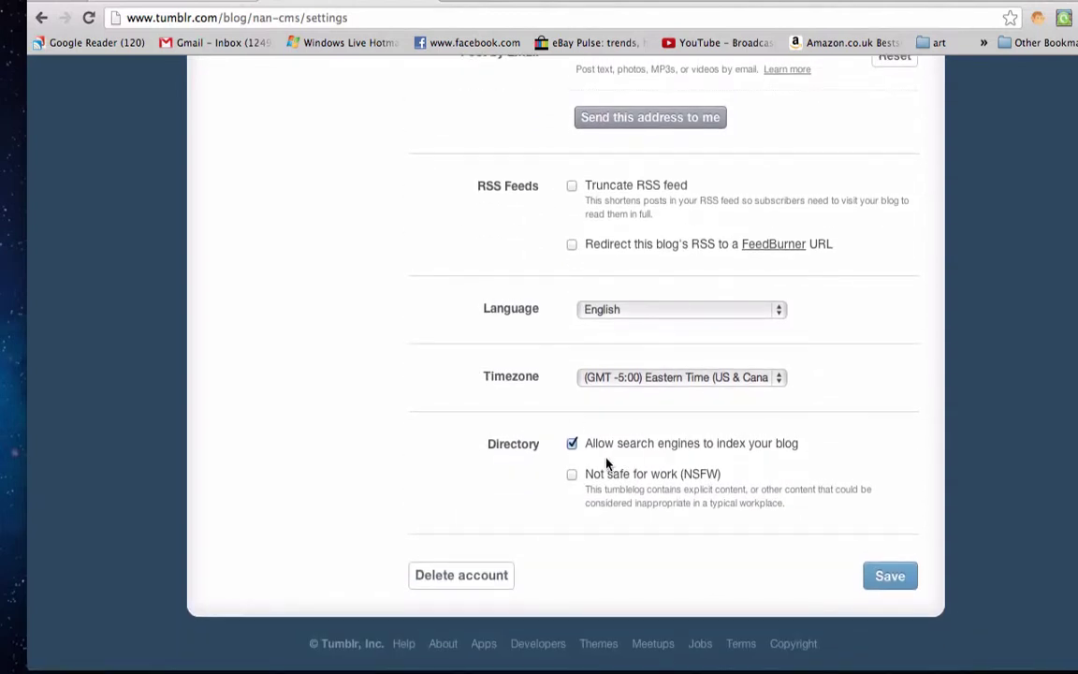
pyautogui.scroll(15, 493, 602)
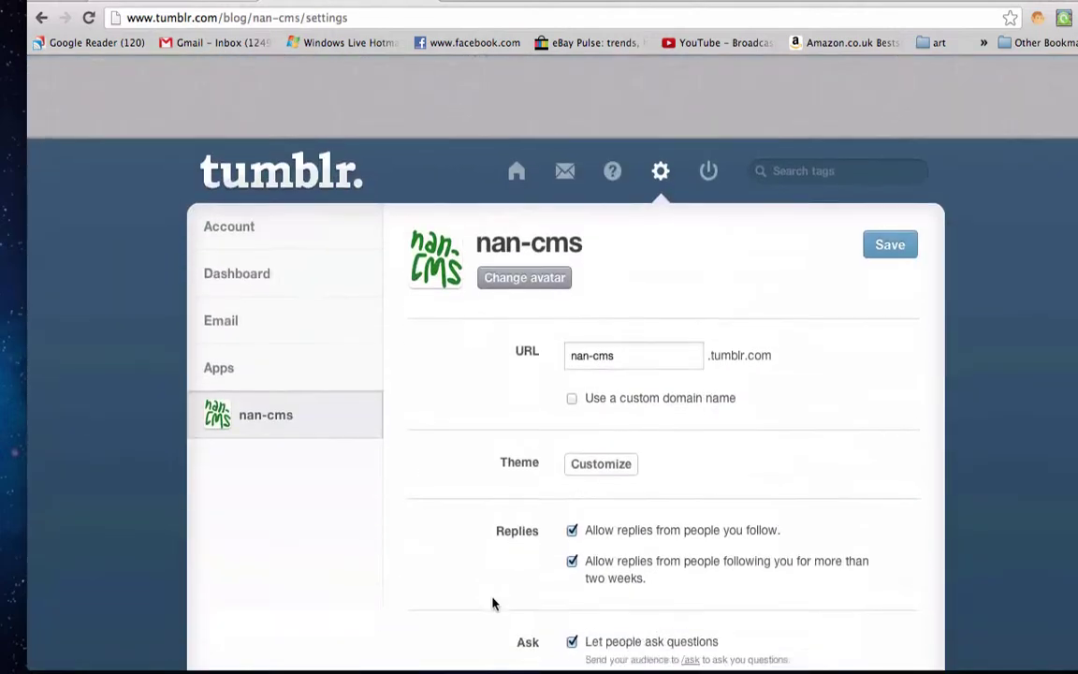
# Open the account's Email notification settings, leaving the blog settings page without saving
pyautogui.click(223, 285)
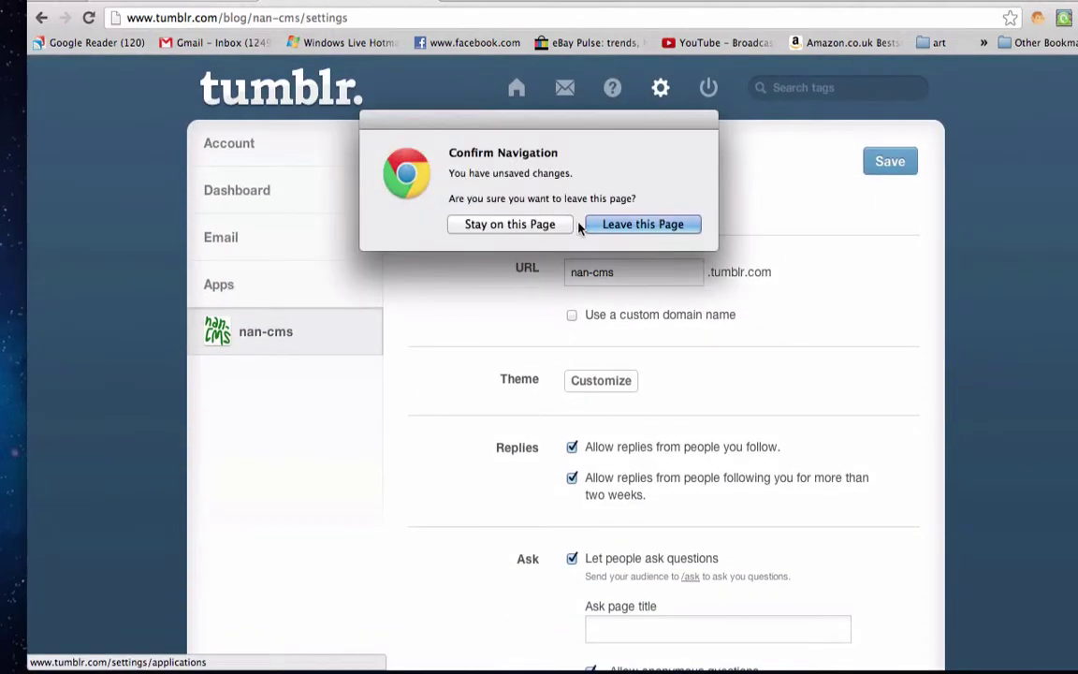
pyautogui.click(529, 220)
pyautogui.click(222, 237)
pyautogui.click(604, 227)
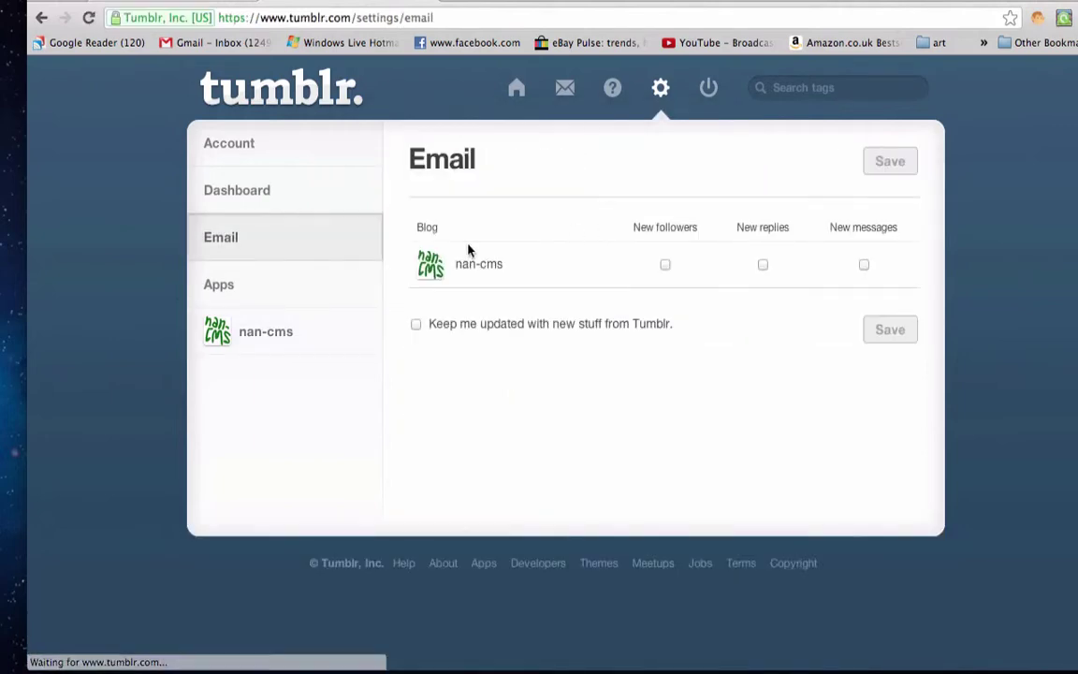
pyautogui.scroll(-1, 357, 277)
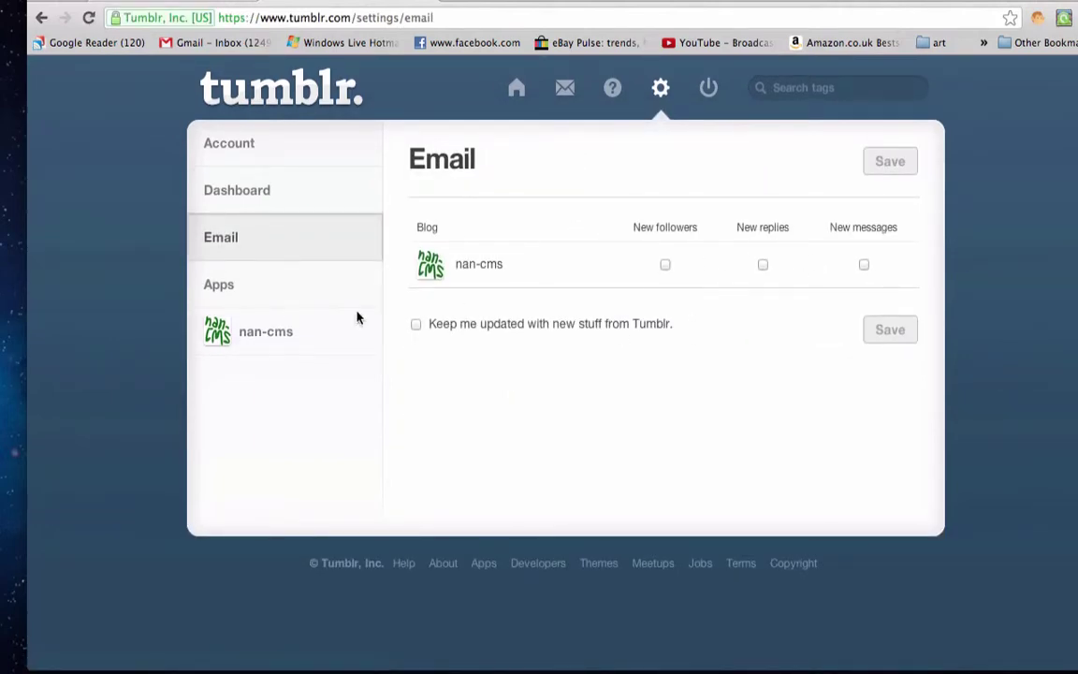
# Return to the Tumblr dashboard and switch to the open page 2 of the nan-cms blog
pyautogui.click(230, 96)
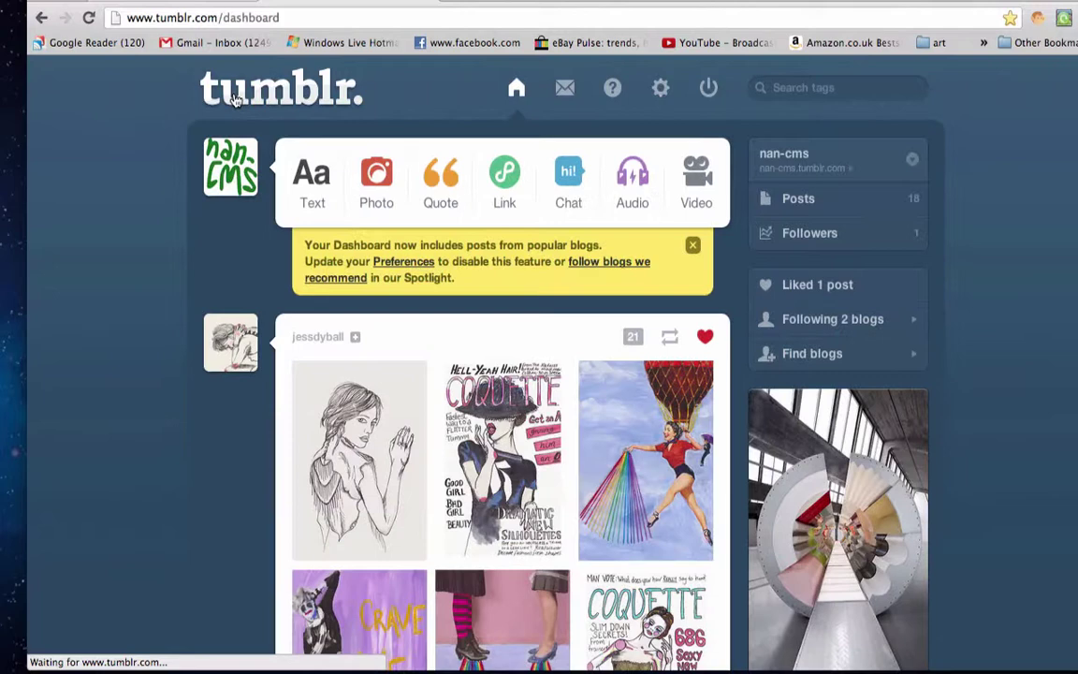
pyautogui.scroll(1, 473, 265)
pyautogui.click(193, 2)
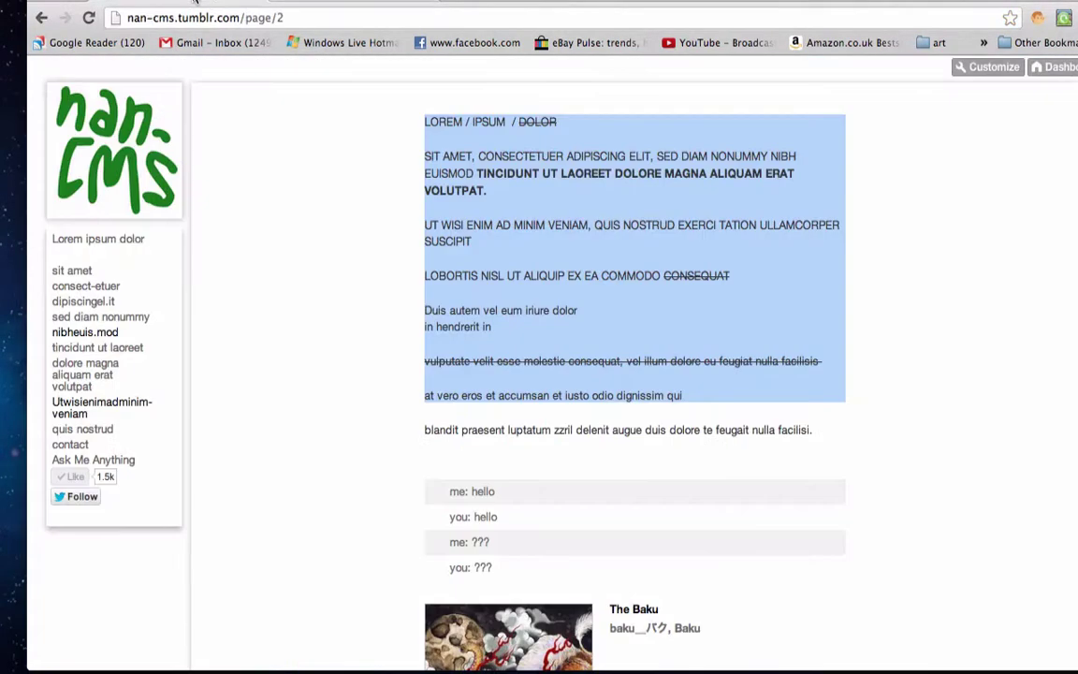
# Look through the posts on page 2 of the blog and return to the logo and sidebar links
pyautogui.scroll(-1, 178, 159)
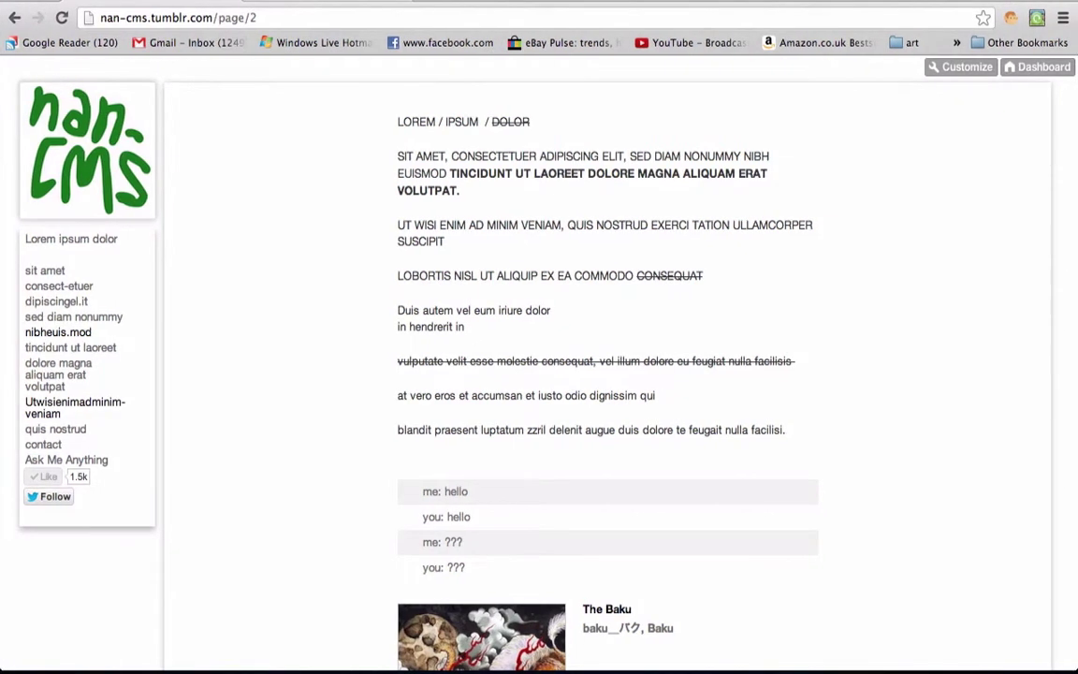
pyautogui.scroll(3, 257, 220)
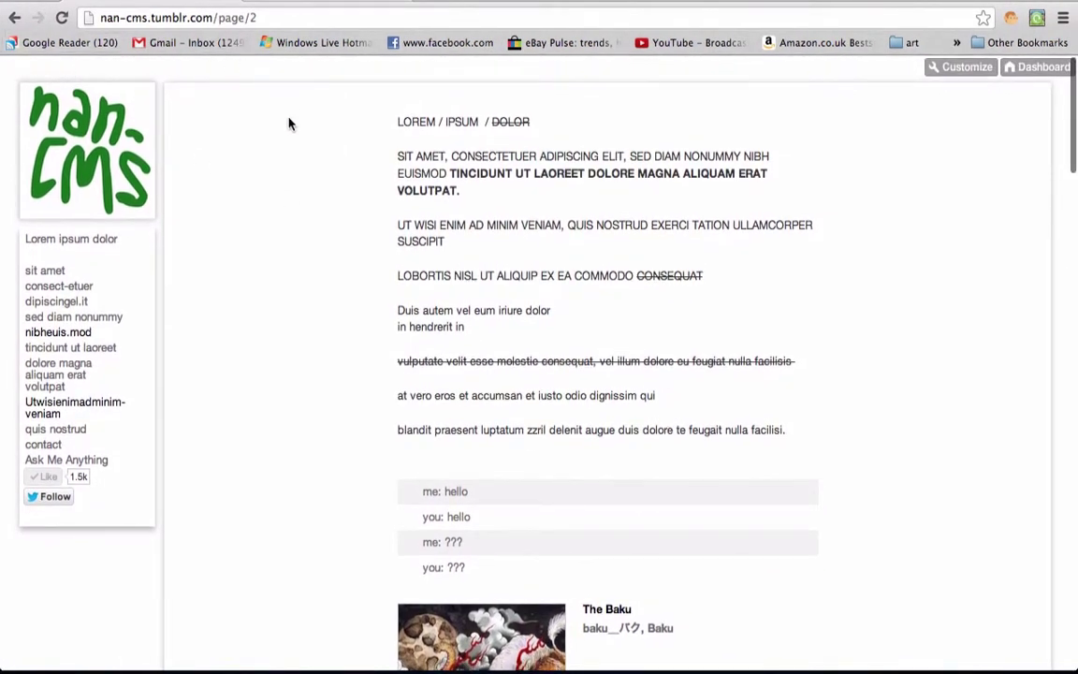
pyautogui.scroll(-1, 289, 121)
pyautogui.scroll(1, 562, 140)
pyautogui.scroll(-3, 478, 350)
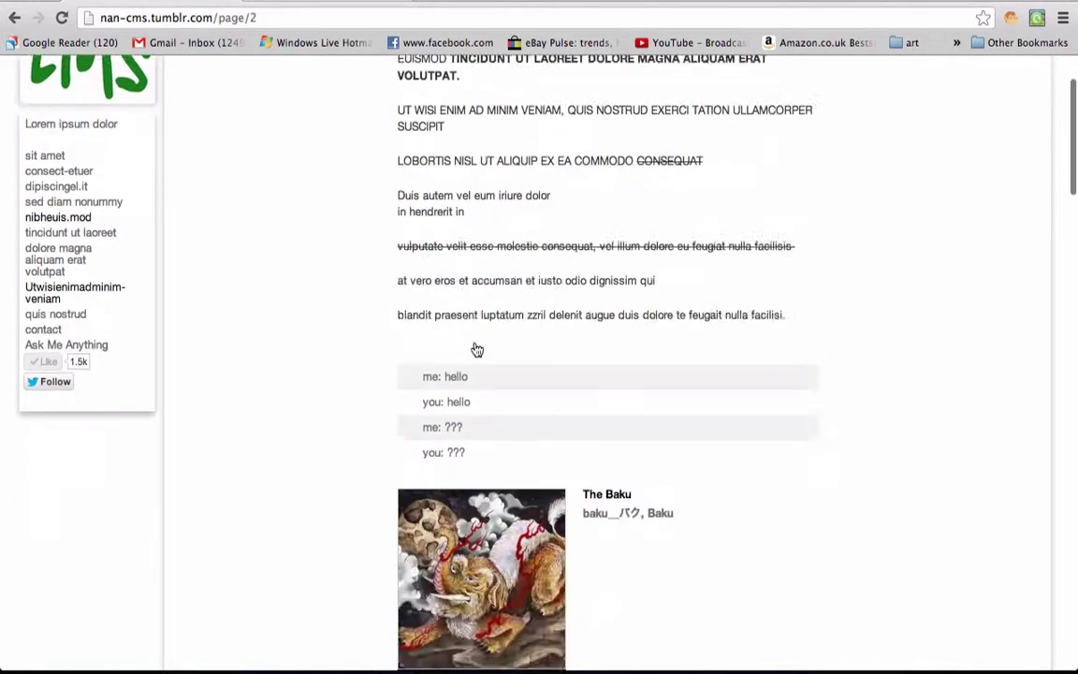
pyautogui.scroll(-15, 477, 349)
pyautogui.scroll(15, 476, 350)
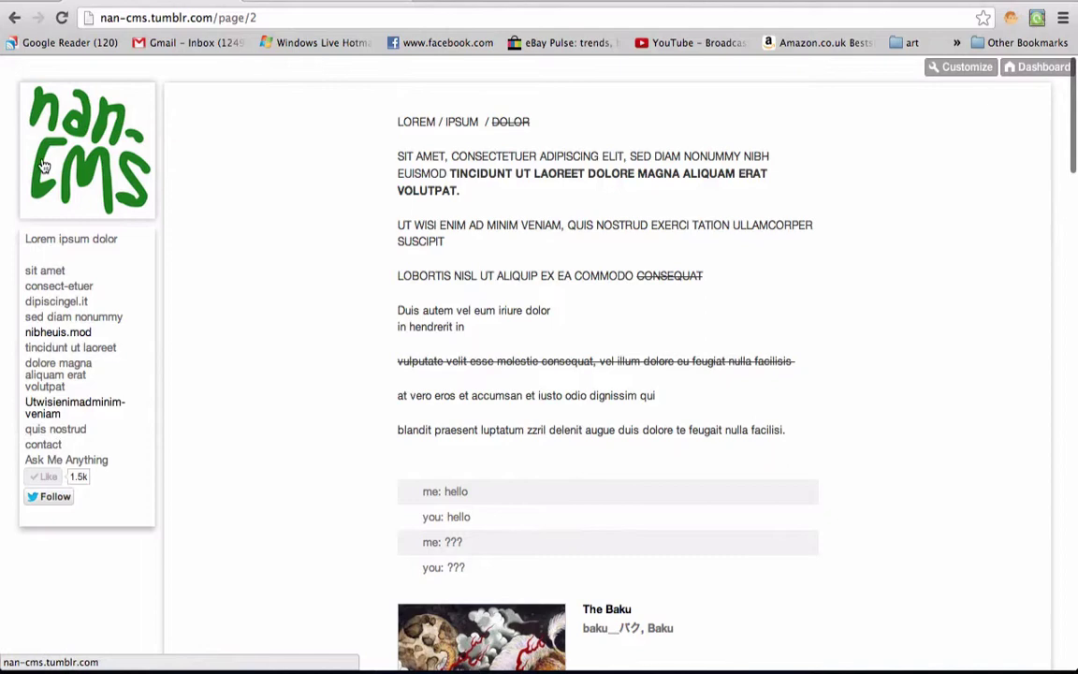
pyautogui.scroll(2, 438, 216)
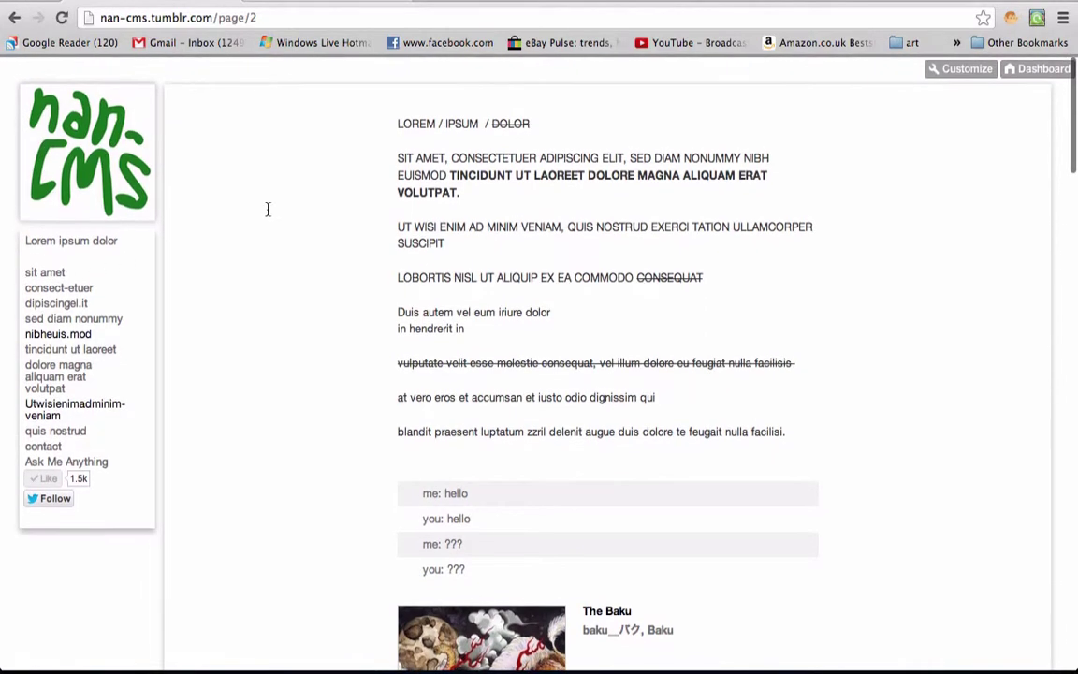
pyautogui.scroll(-3, 155, 224)
pyautogui.scroll(3, 155, 223)
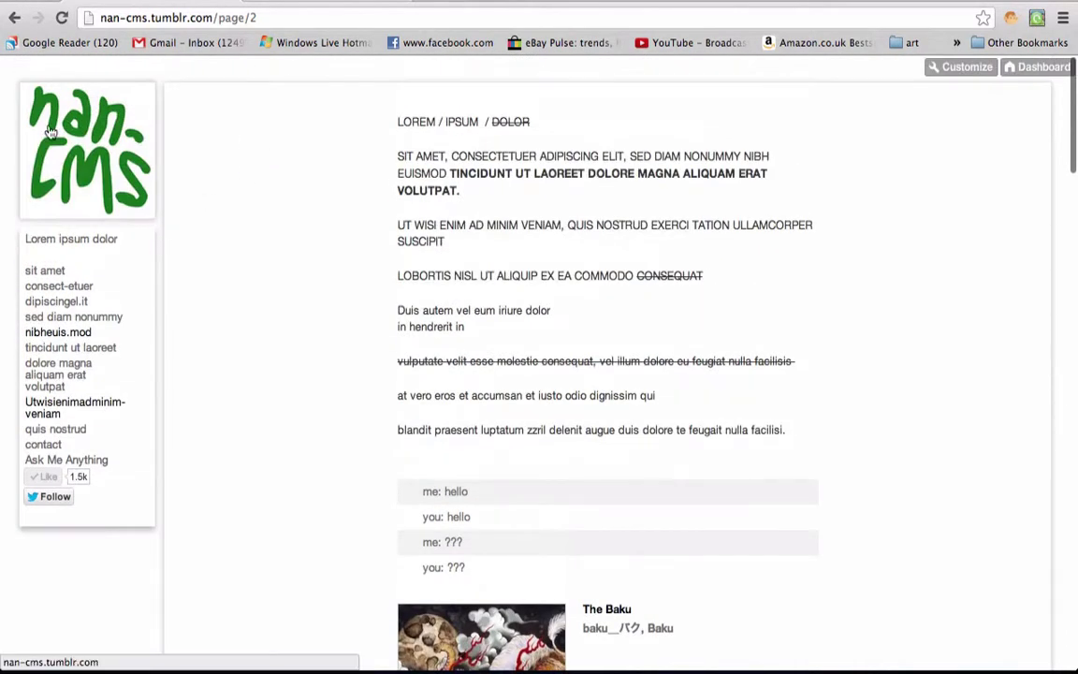
pyautogui.scroll(2, 356, 103)
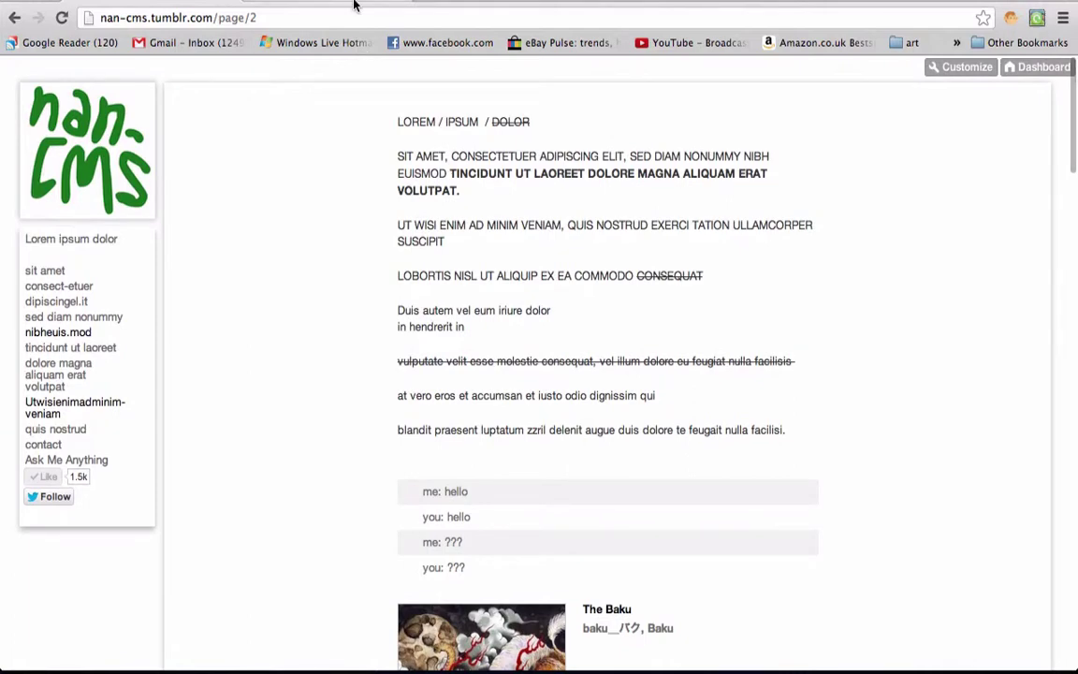
# Glance at the dashboard, highlight the blog's text post through the start of the chat post, and clear the highlight
pyautogui.click(335, 1)
pyautogui.click(154, 2)
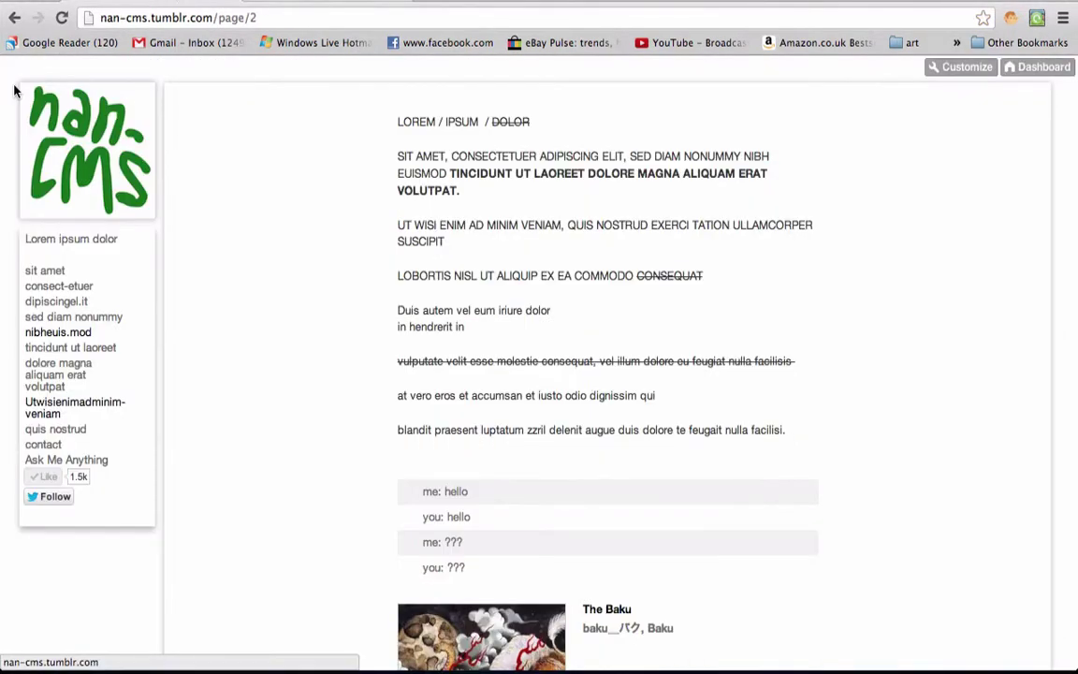
pyautogui.moveTo(16, 88); pyautogui.dragTo(937, 105)
pyautogui.click(916, 143)
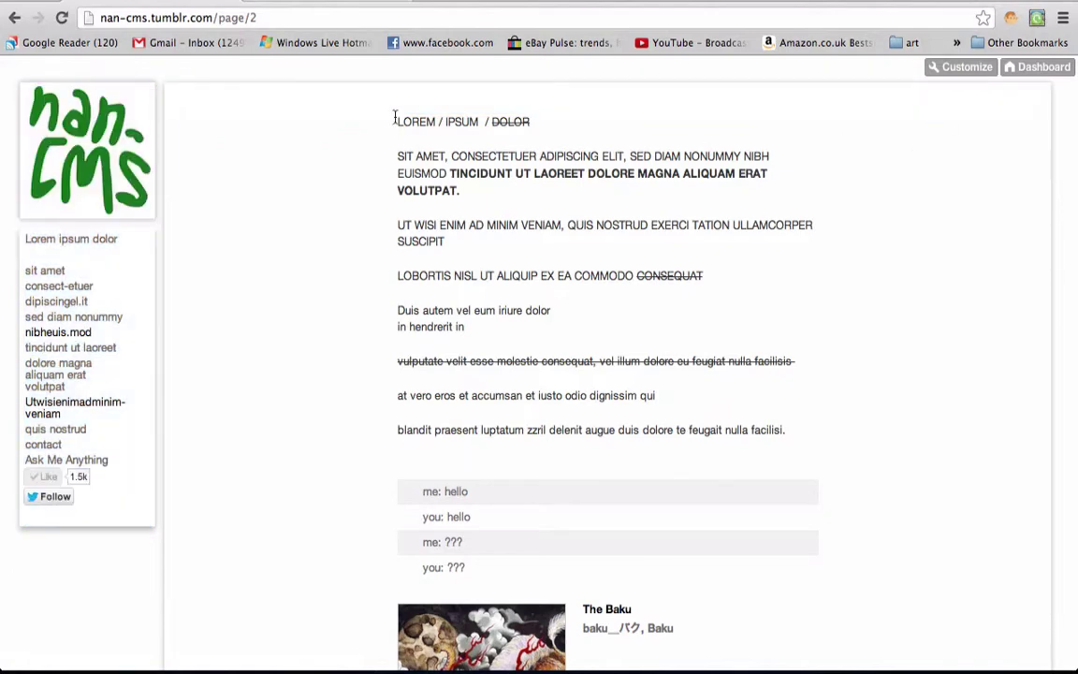
pyautogui.moveTo(394, 119); pyautogui.dragTo(647, 407)
pyautogui.scroll(-2, 646, 405)
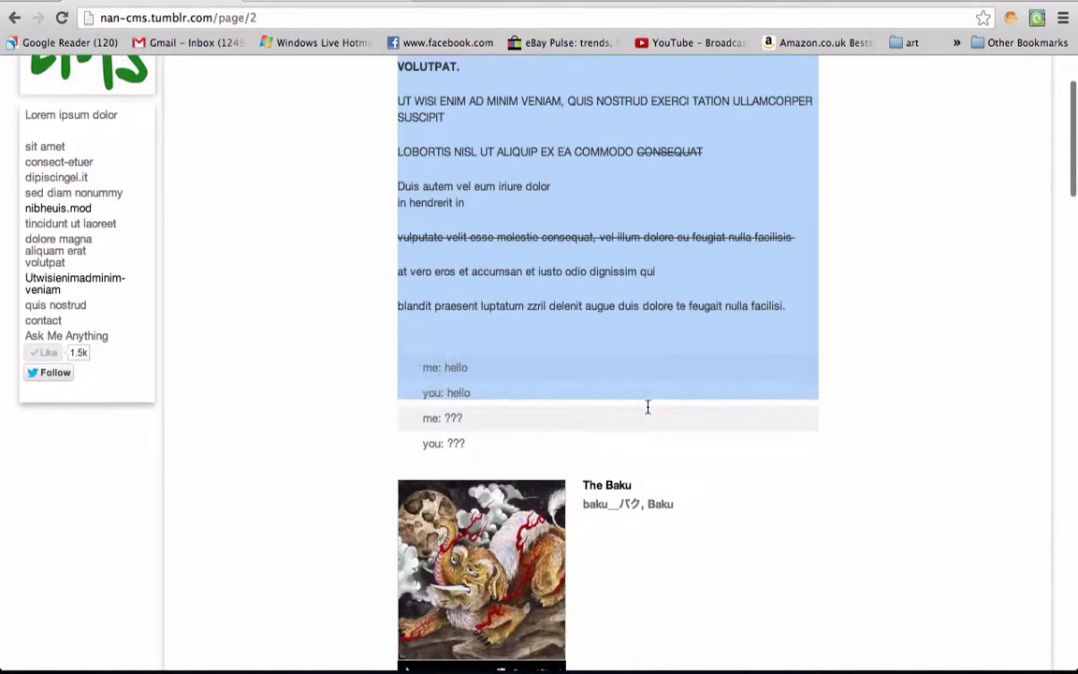
pyautogui.click(565, 428)
pyautogui.scroll(3, 291, 400)
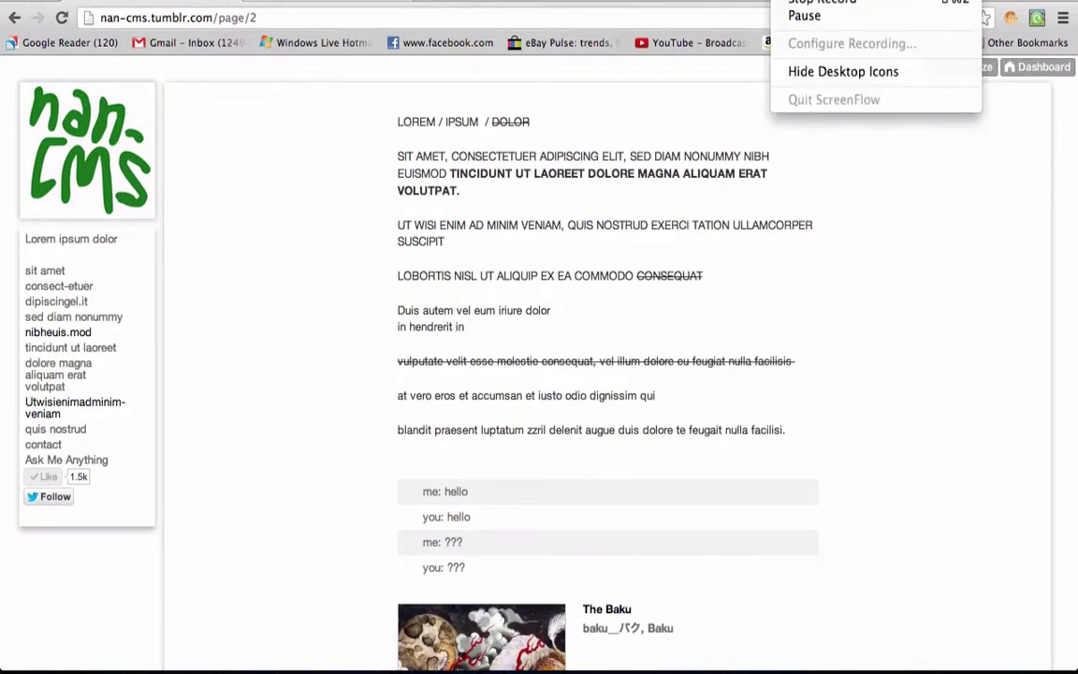
# Switch to the Tumblr dashboard and open its home feed
pyautogui.click(551, 2)
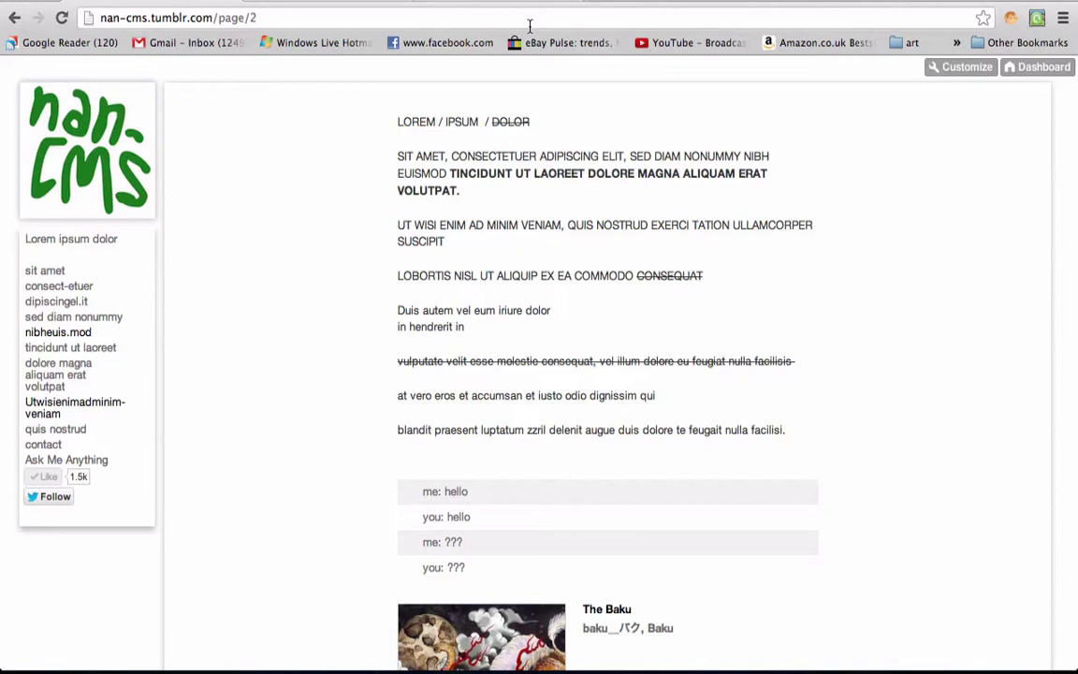
pyautogui.click(315, 3)
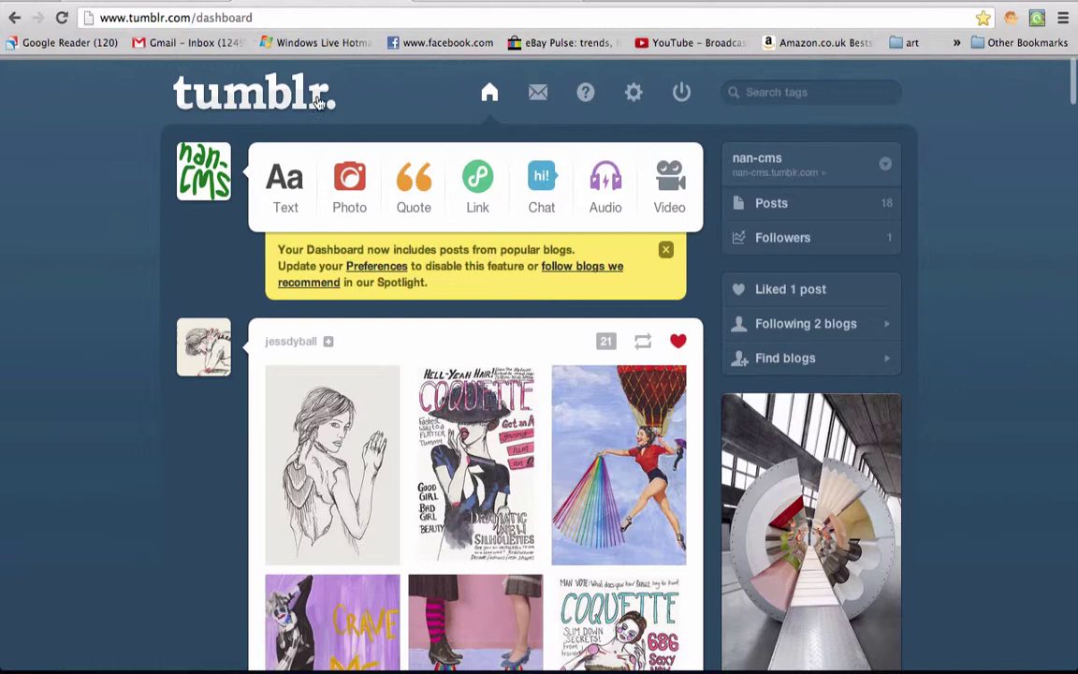
pyautogui.scroll(-1, 346, 89)
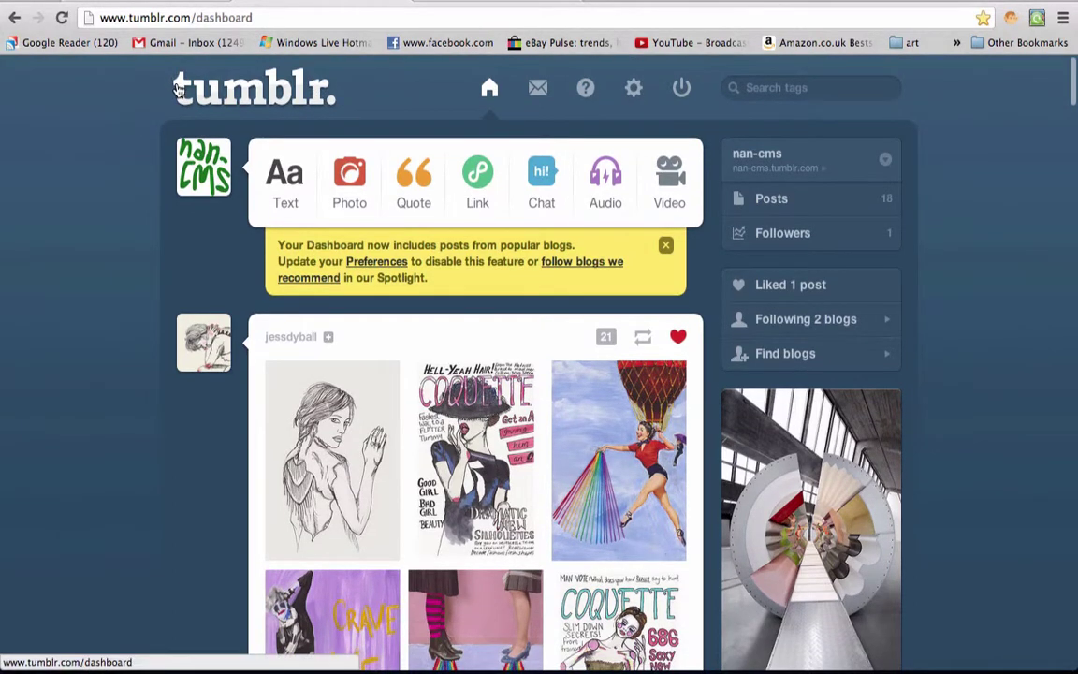
pyautogui.click(484, 86)
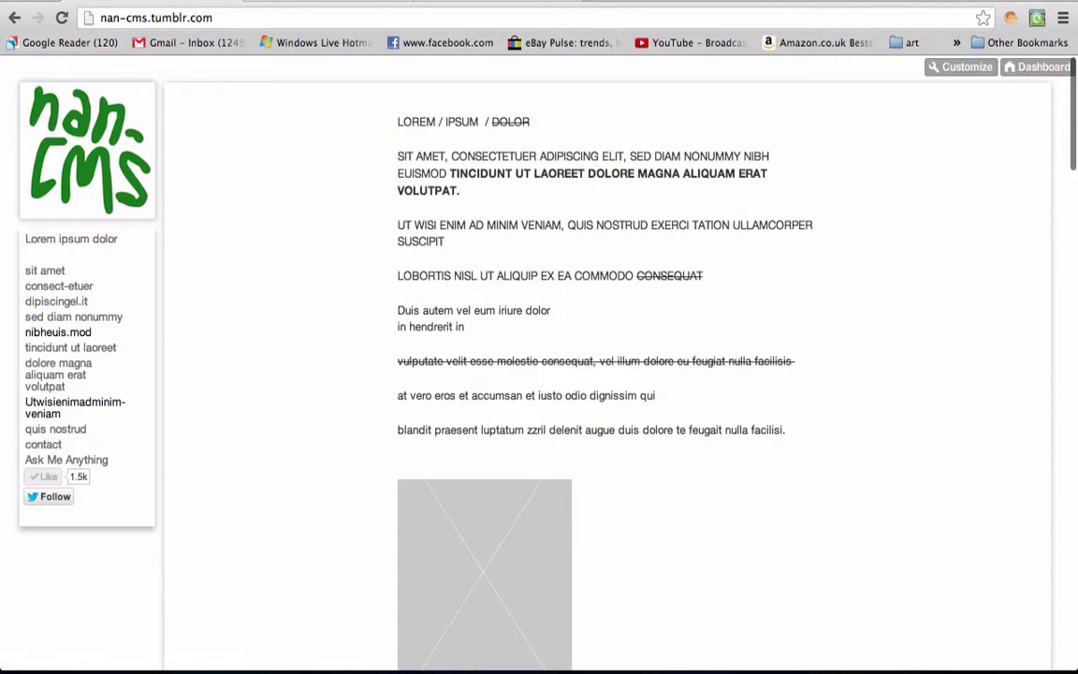
# Look through the posts on the nan-cms blog's front page and return to its beginning
pyautogui.scroll(1, 284, 137)
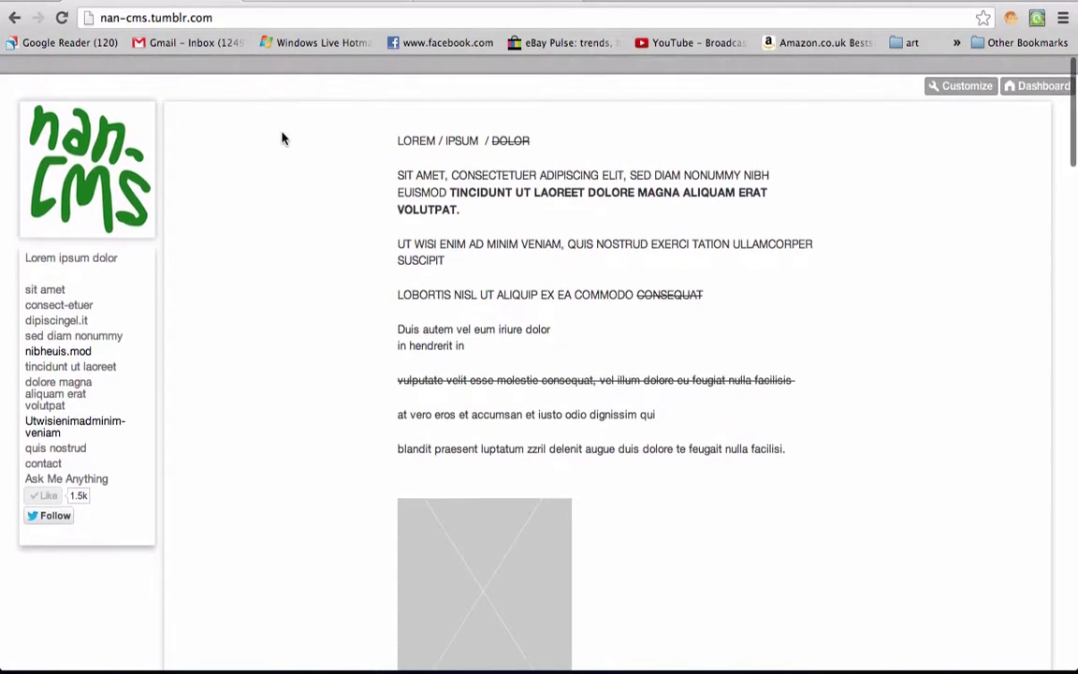
pyautogui.scroll(-10, 572, 159)
pyautogui.scroll(-10, 571, 163)
pyautogui.scroll(20, 570, 159)
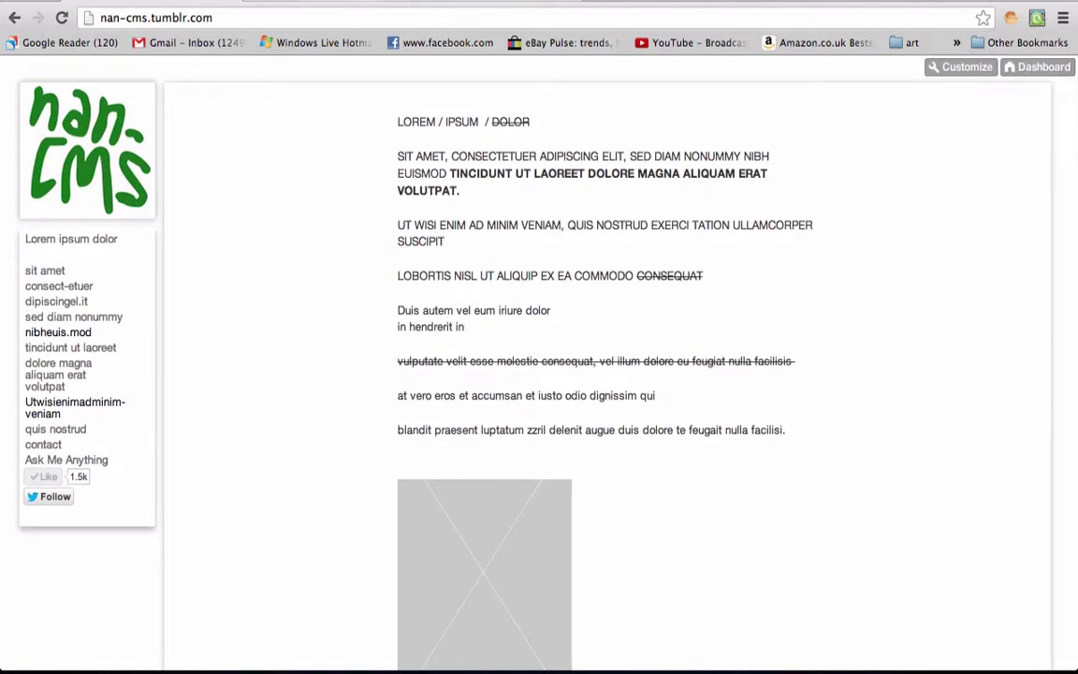
# Glance at the dashboard, highlight the blog's opening text post through the struck-out "vulputate velit" line, and clear the highlight
pyautogui.click(327, 2)
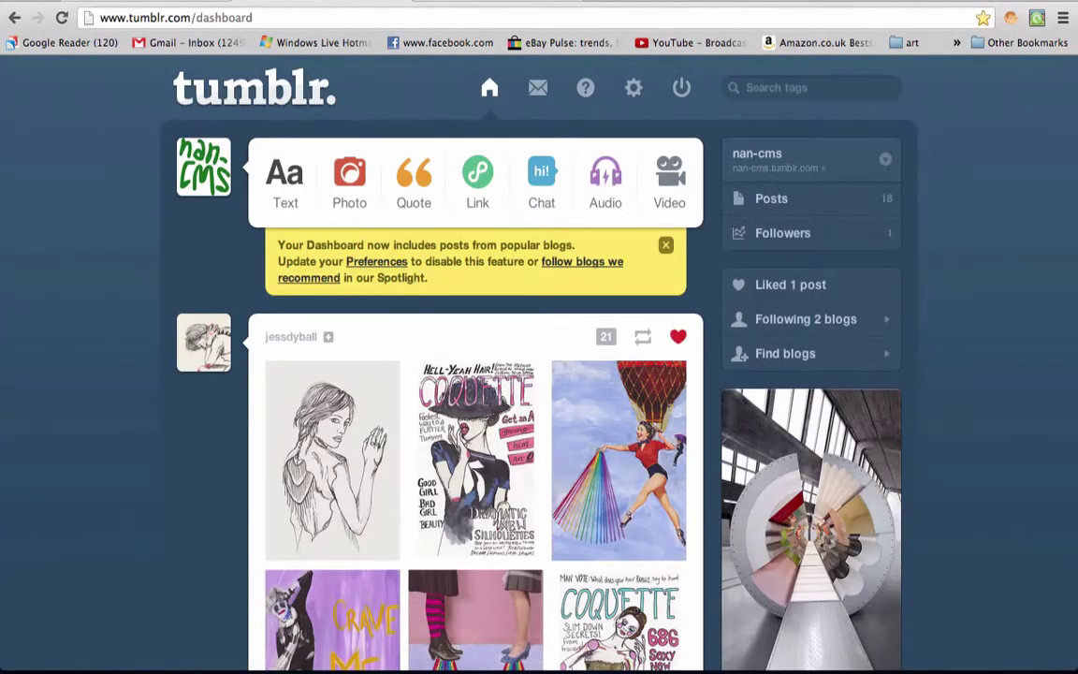
pyautogui.click(145, 3)
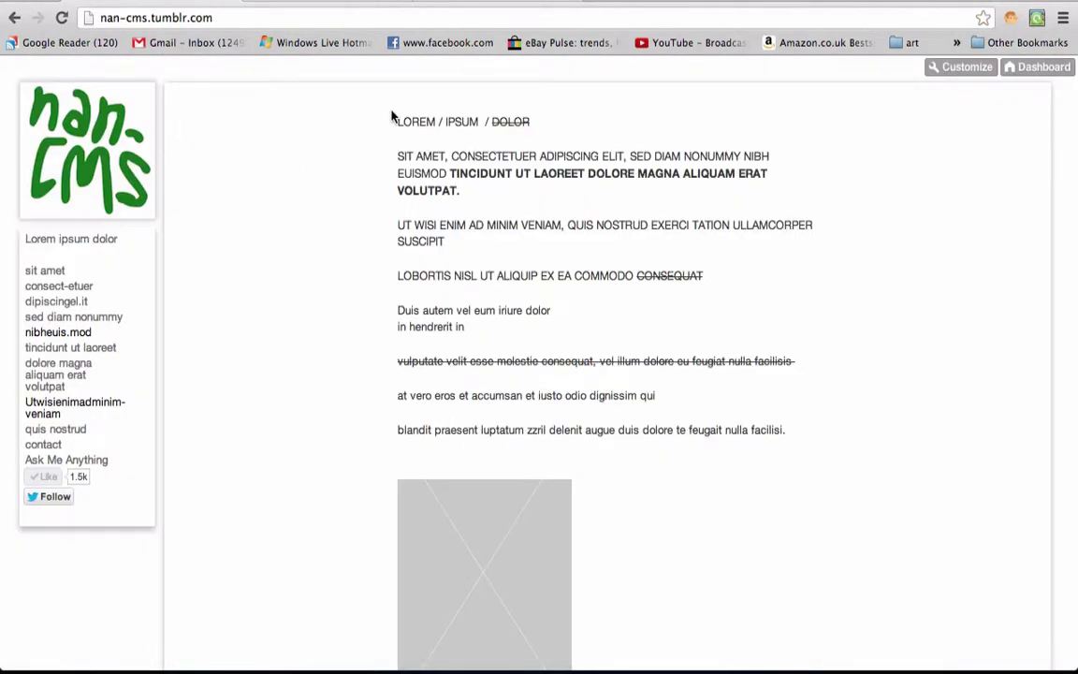
pyautogui.moveTo(397, 123); pyautogui.dragTo(636, 380)
pyautogui.scroll(-1, 635, 384)
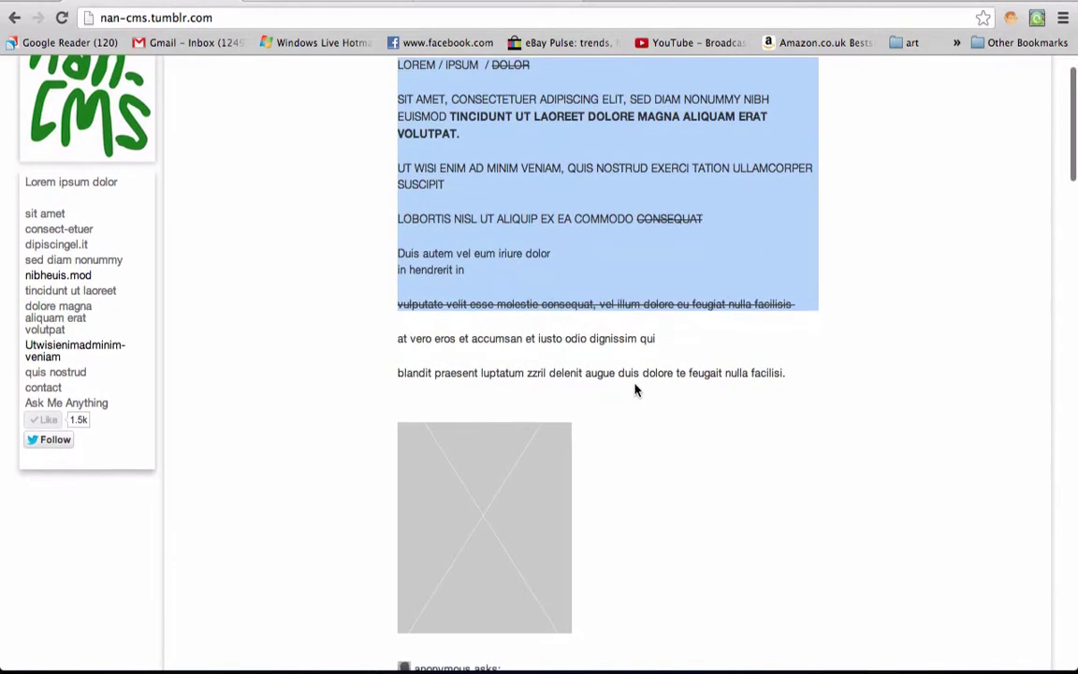
pyautogui.scroll(2, 635, 390)
pyautogui.click(365, 126)
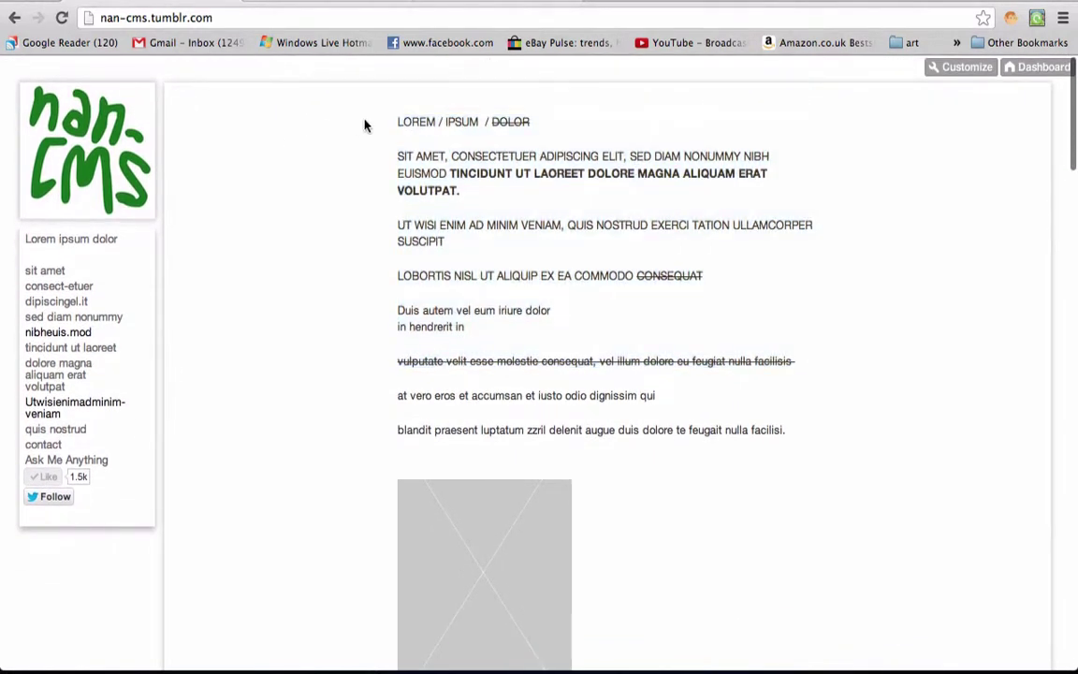
# Highlight the opening post through the "at vero eros" line, glance at the dashboard, and return to the blog's front page
pyautogui.moveTo(401, 124); pyautogui.dragTo(589, 418)
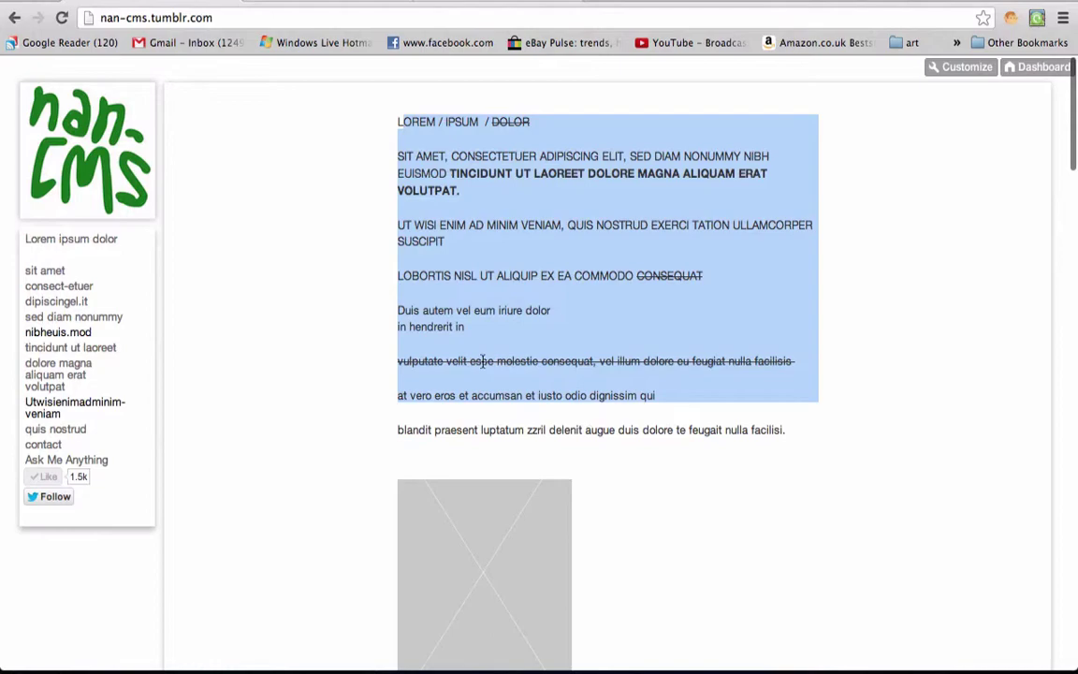
pyautogui.scroll(-10, 481, 366)
pyautogui.scroll(15, 481, 378)
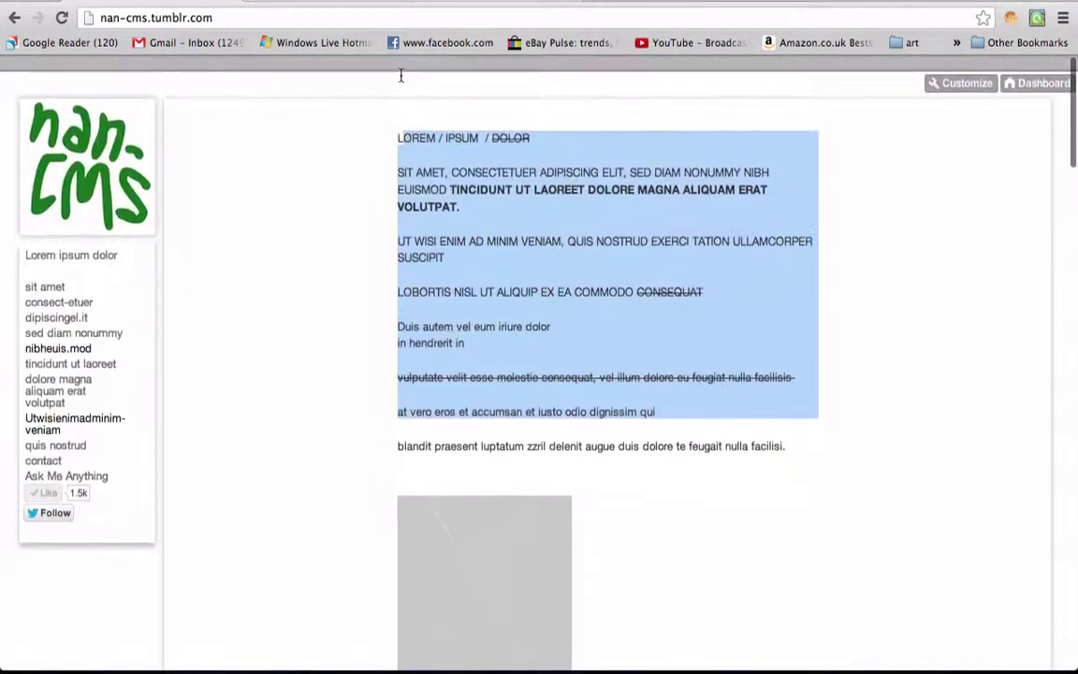
pyautogui.click(344, 3)
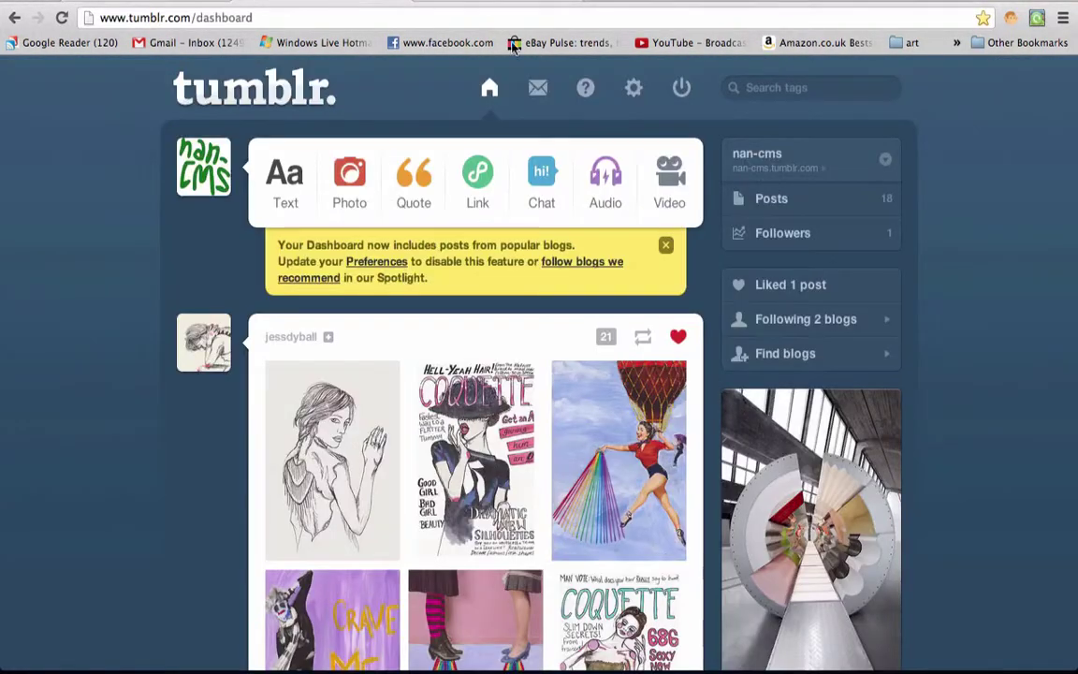
pyautogui.click(503, 1)
pyautogui.click(132, 4)
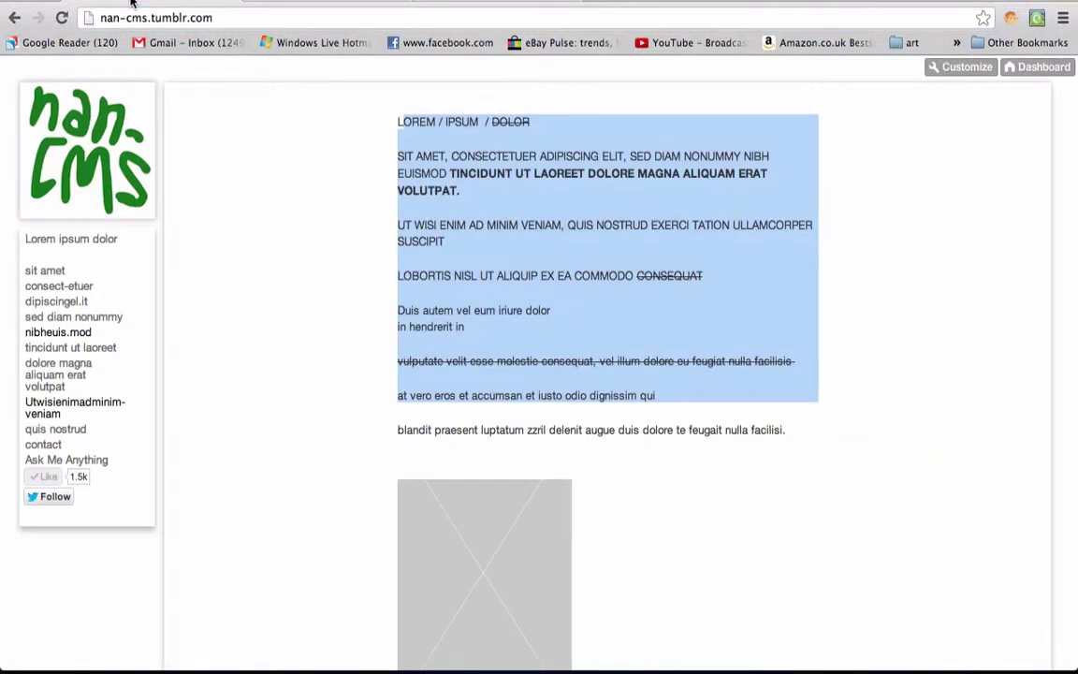